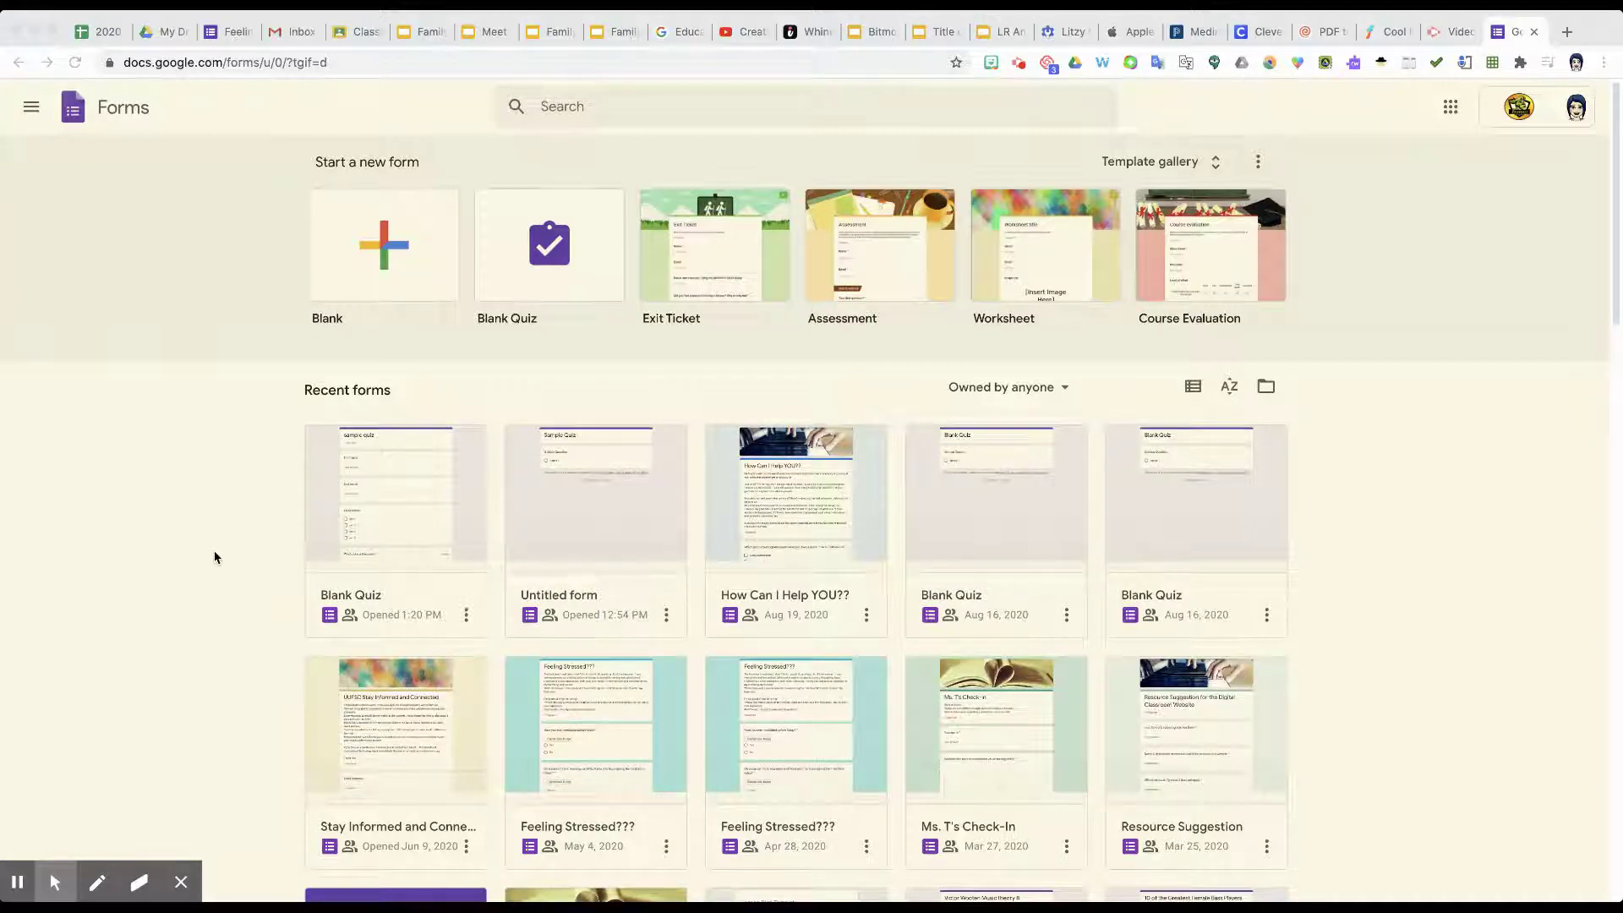
Create a new blank quiz and title it "sample quiz".
{"action": "left_click", "coordinate": [568, 257]}
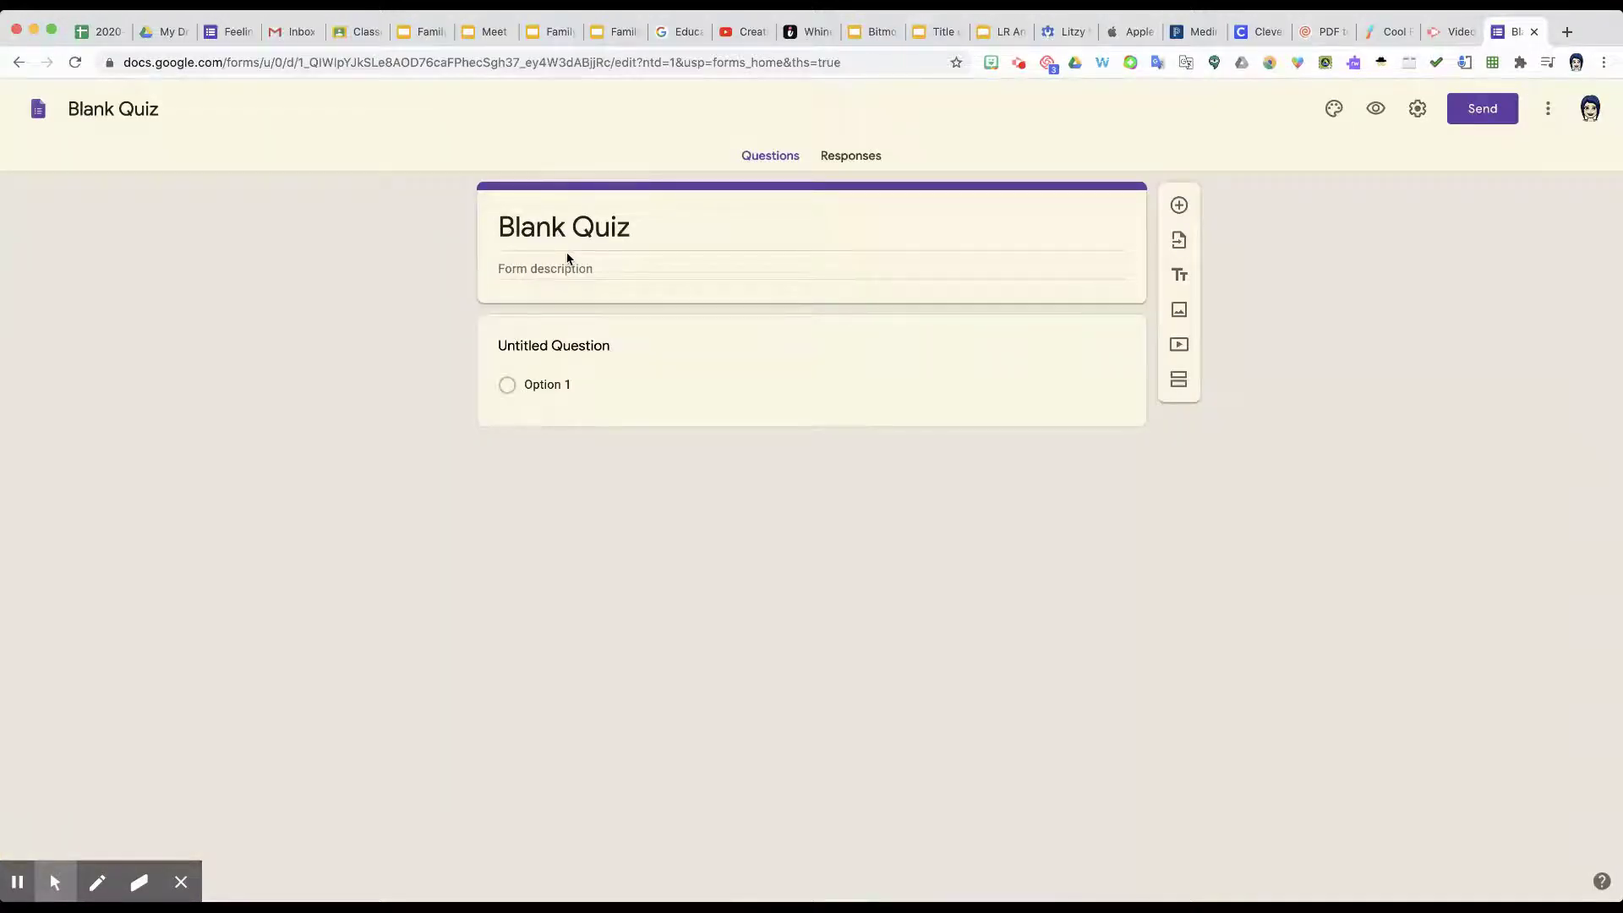
{"action": "left_click", "coordinate": [569, 245]}
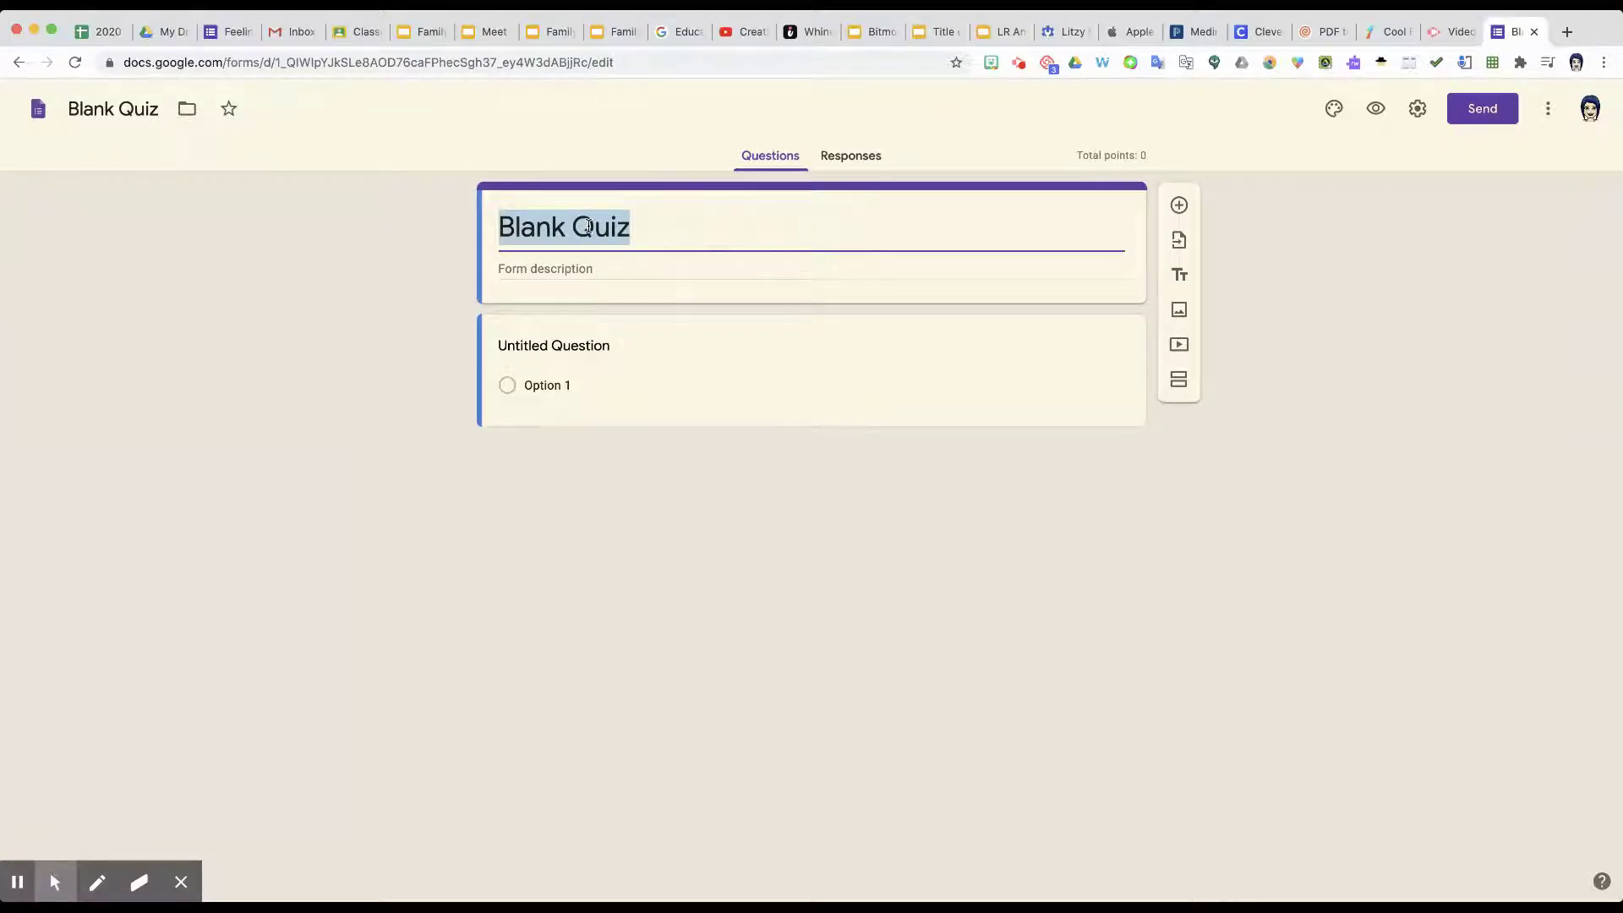
{"action": "type", "text": "sample quiz"}
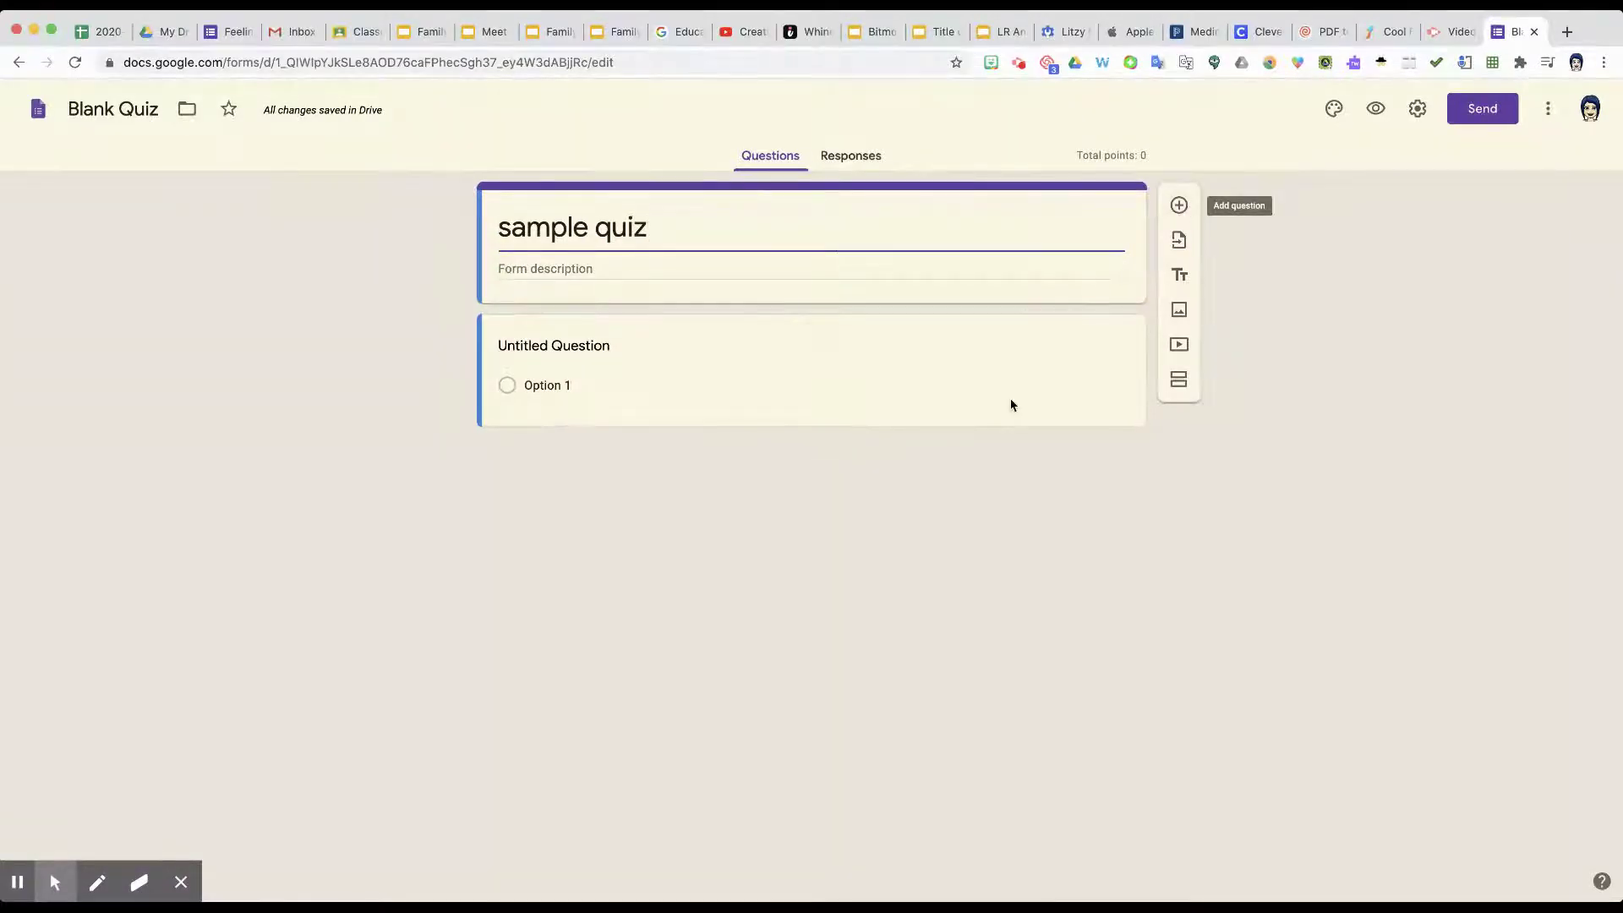
Word the first question as "Enter your name" with the short answer type.
{"action": "left_click", "coordinate": [556, 348]}
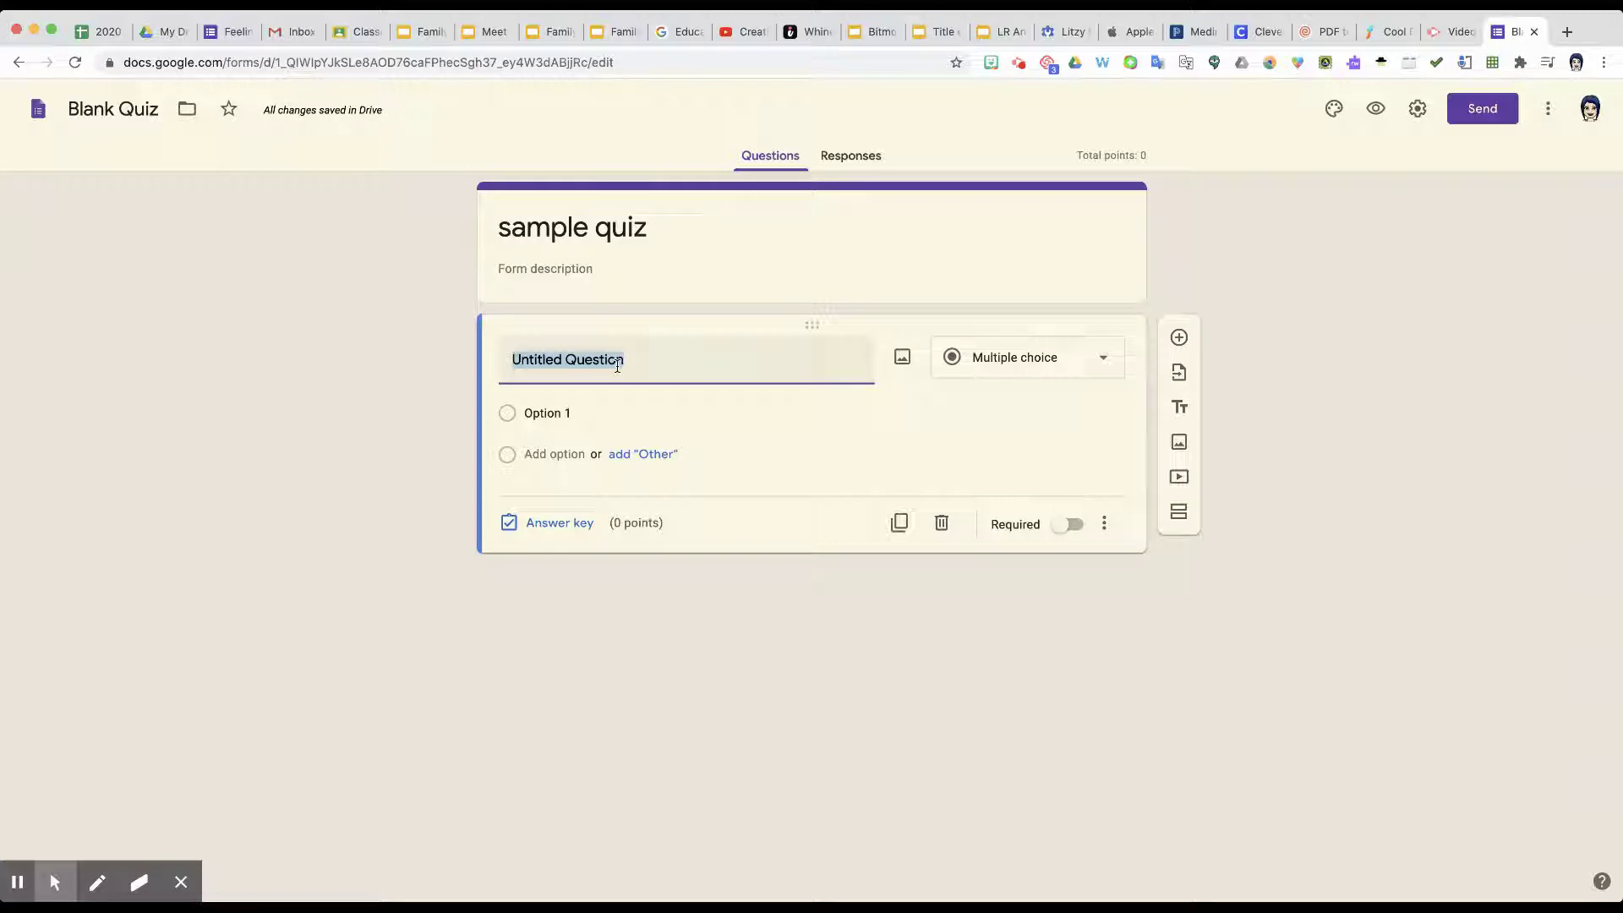
{"action": "type", "text": "E"}
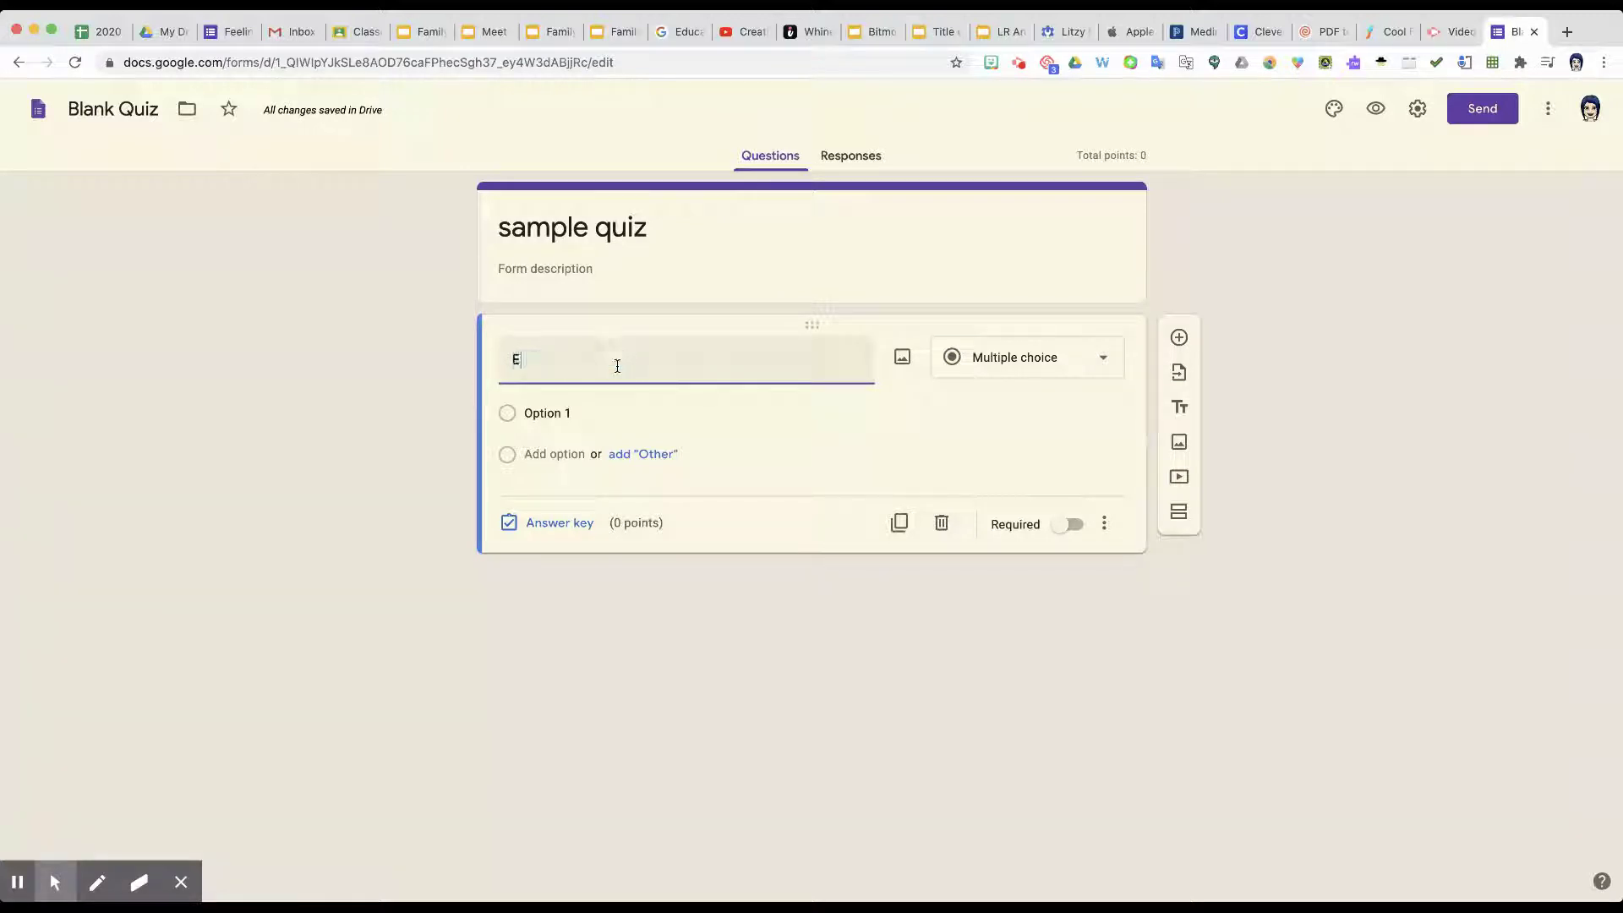
{"action": "type", "text": "nerer you"}
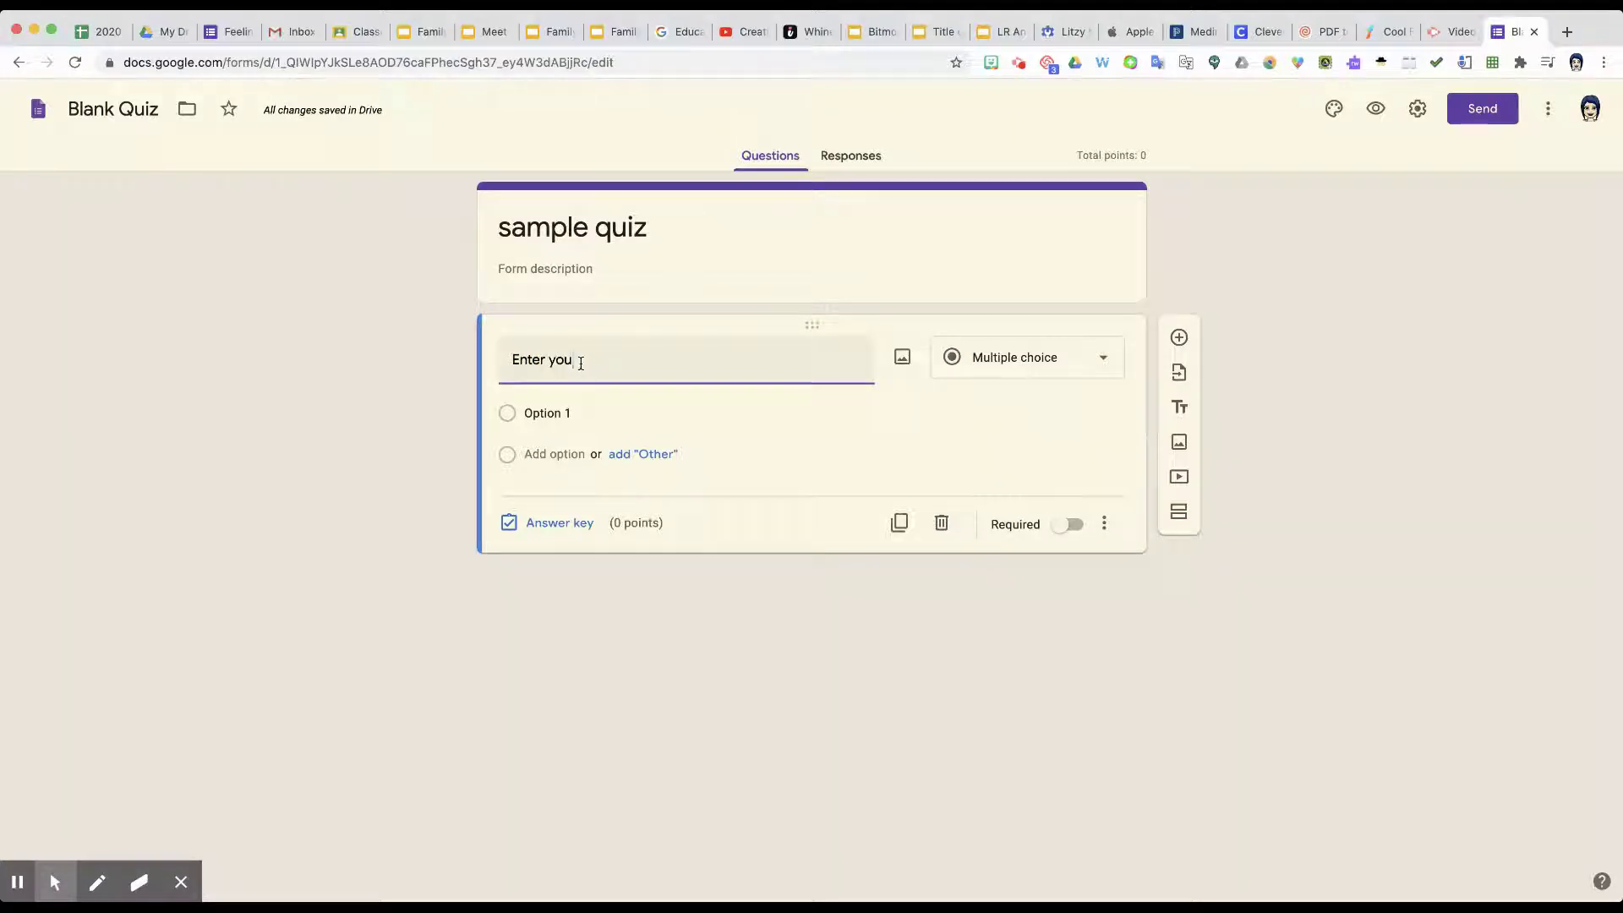
{"action": "type", "text": "r name"}
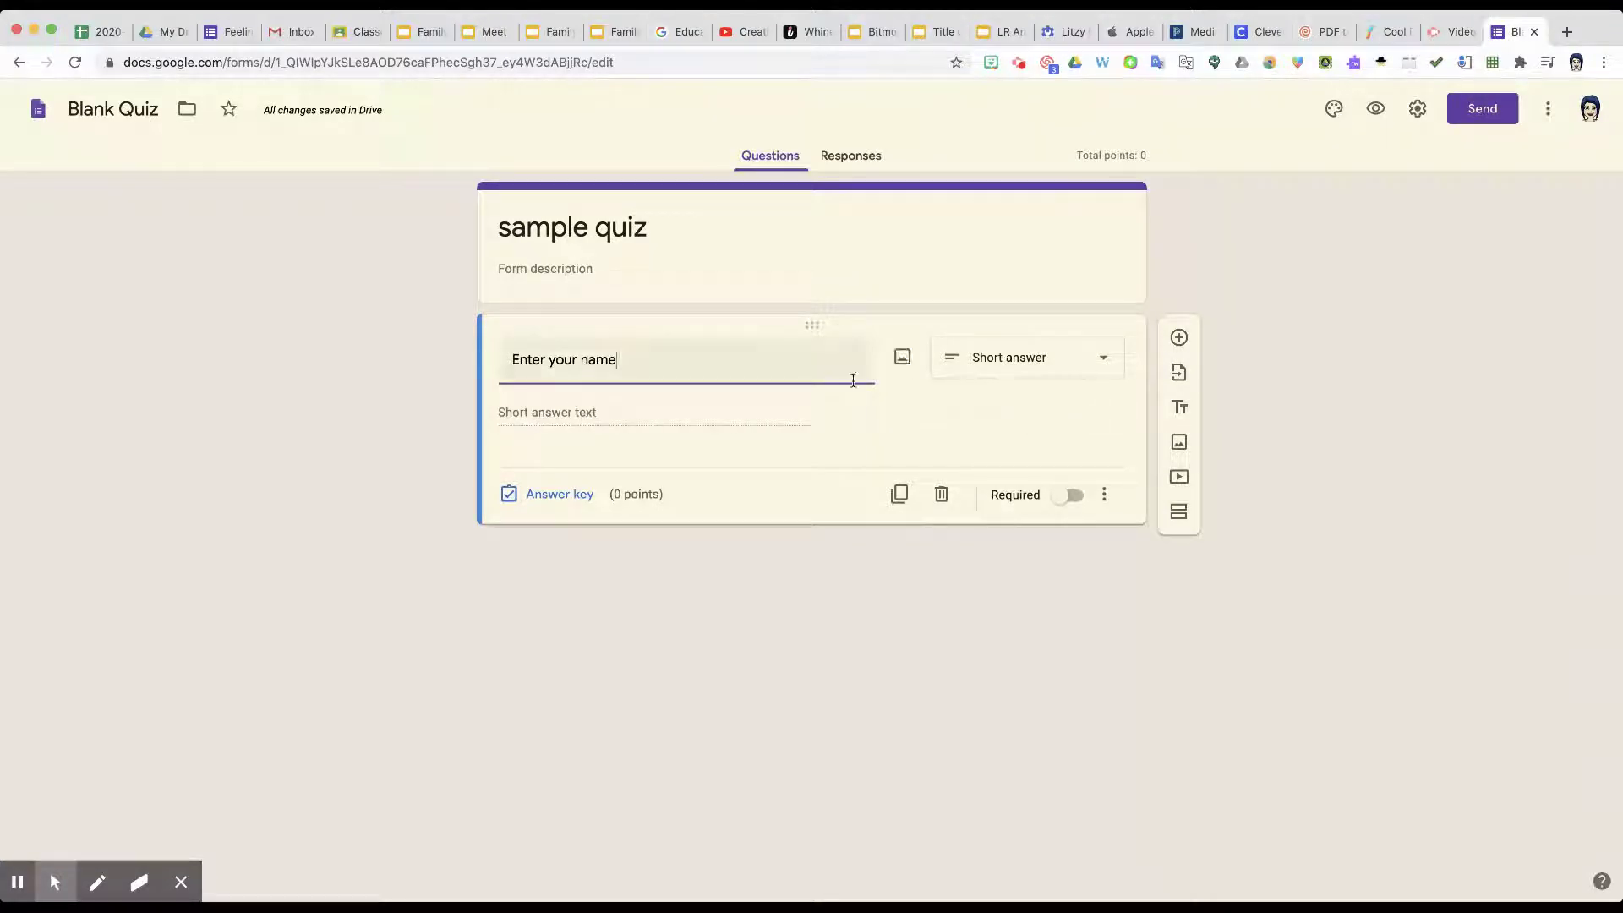
Add a dropdown question titled "Class Period" below the name question.
{"action": "left_click", "coordinate": [1179, 337]}
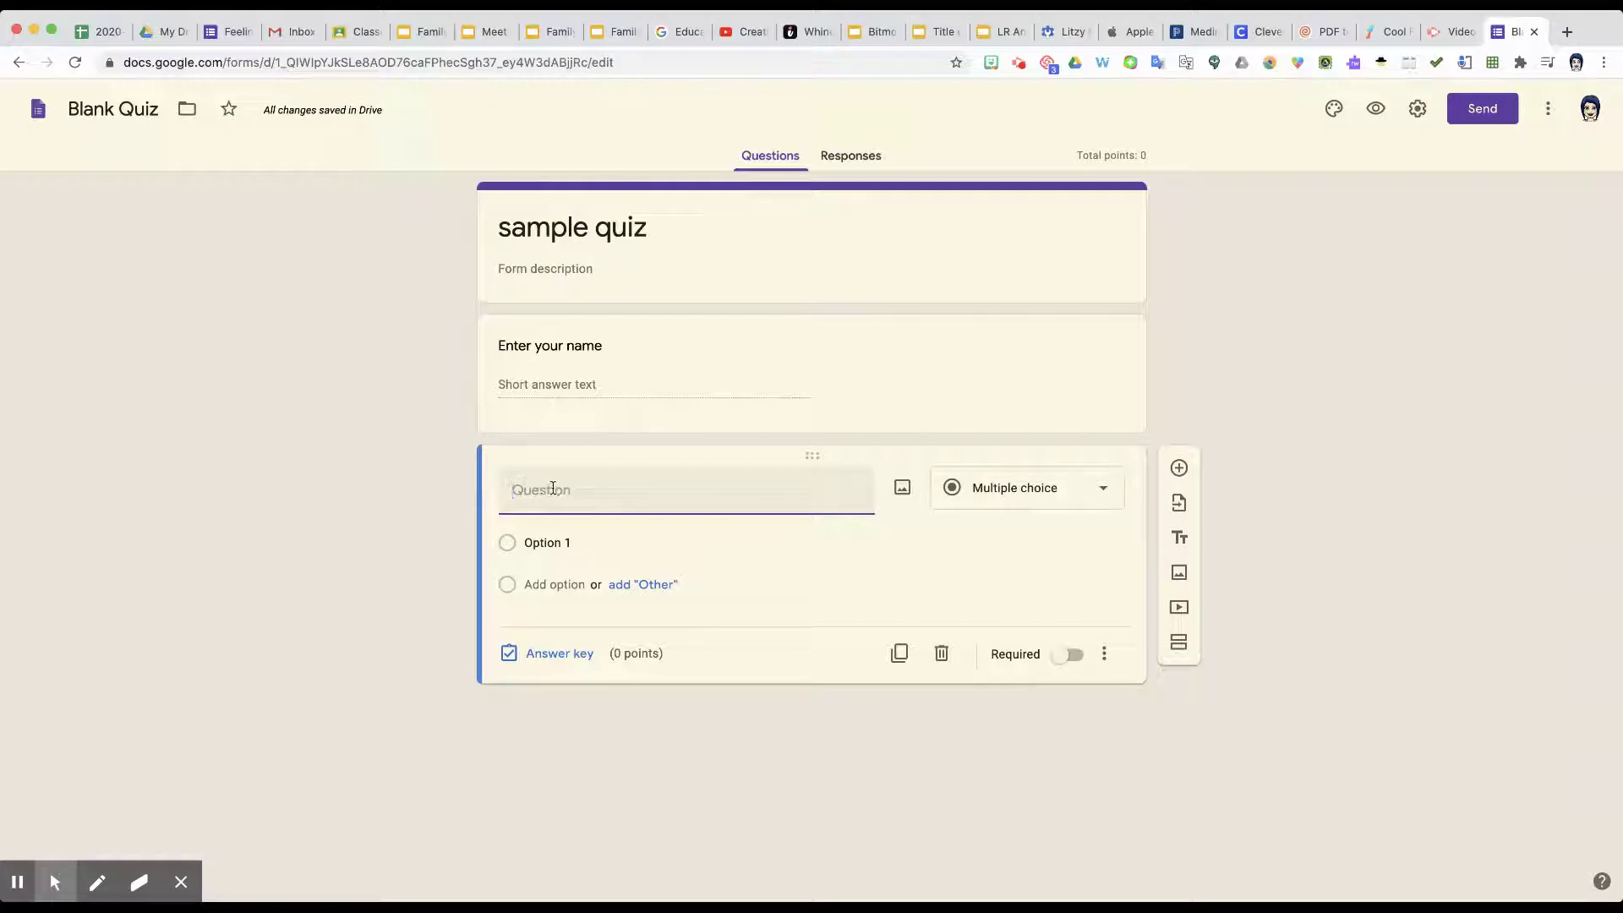
{"action": "left_click", "coordinate": [1038, 493]}
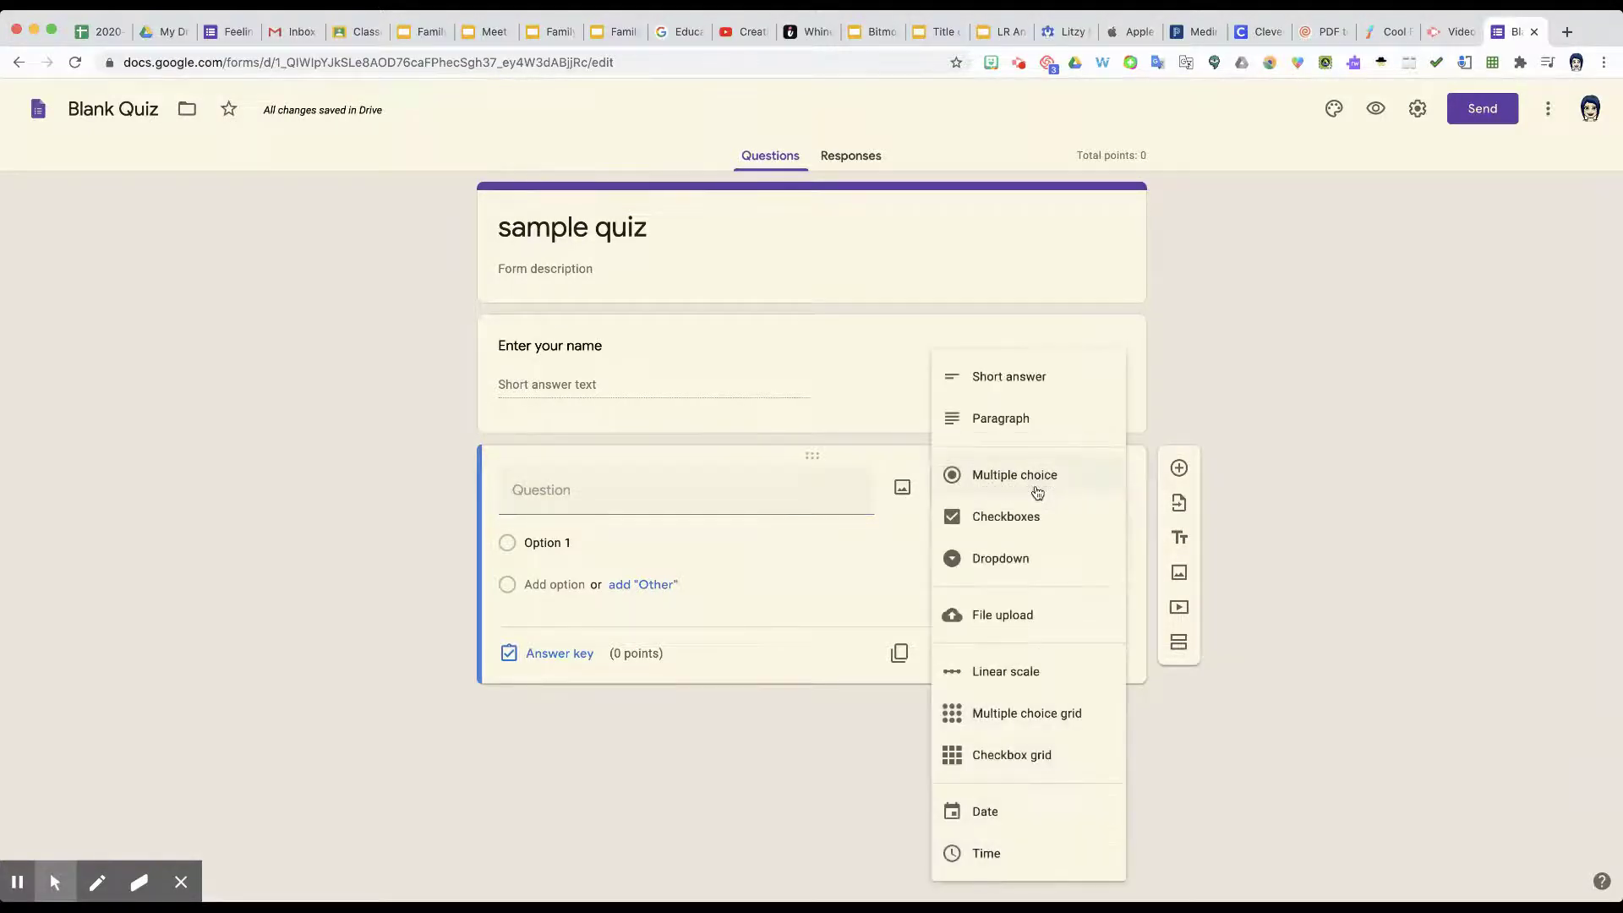
{"action": "left_click", "coordinate": [1020, 521]}
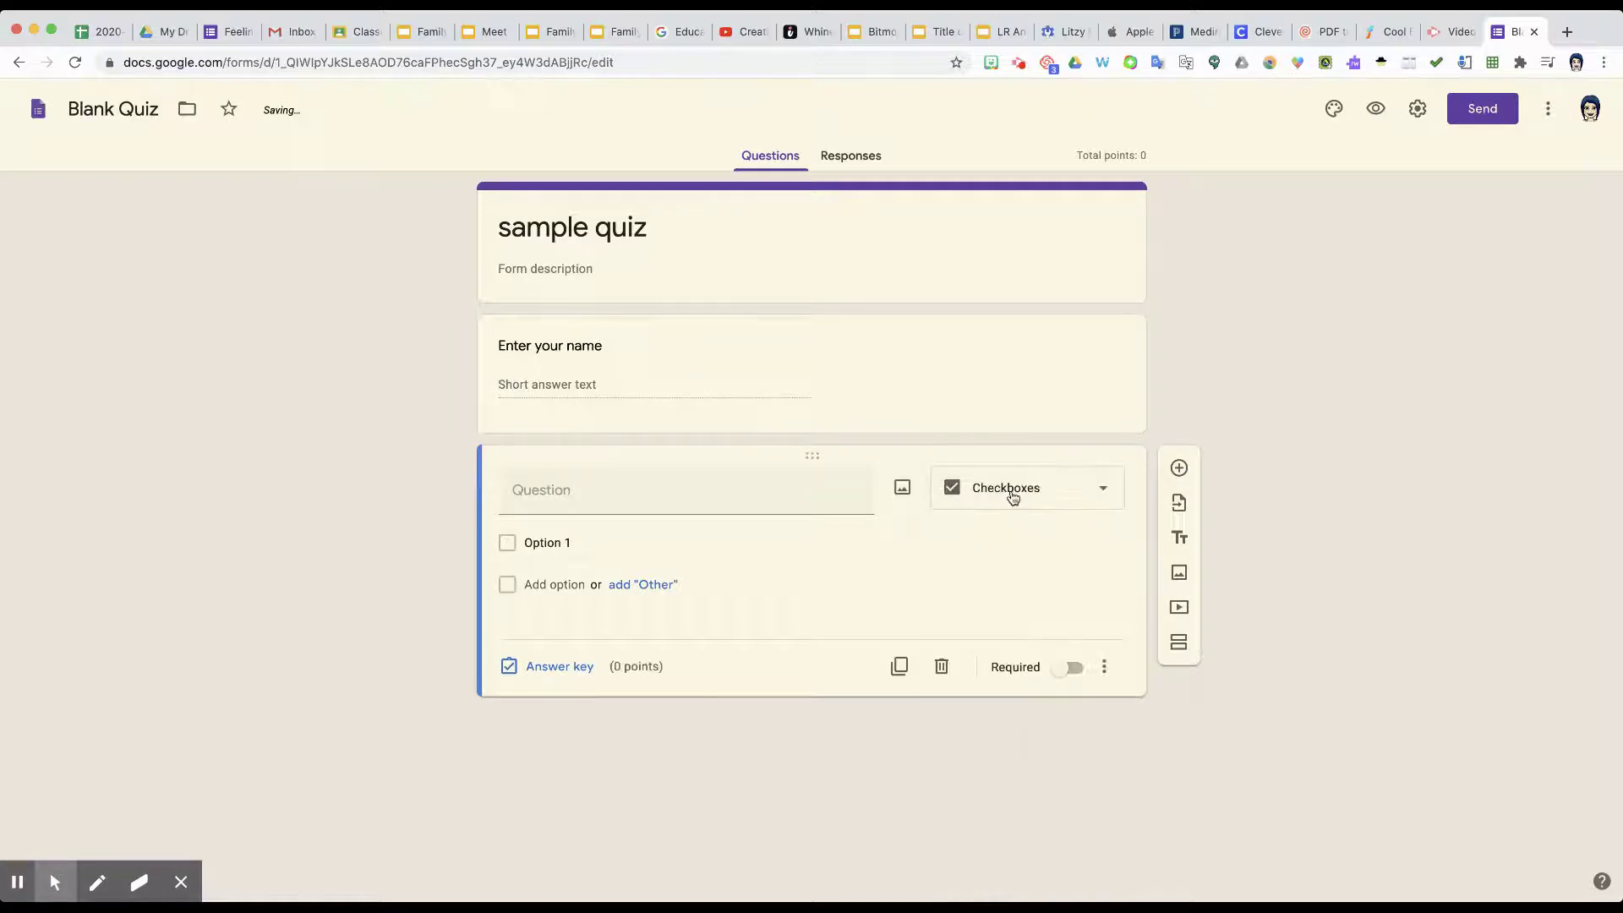
{"action": "left_click", "coordinate": [1011, 496]}
{"action": "left_click", "coordinate": [1009, 539]}
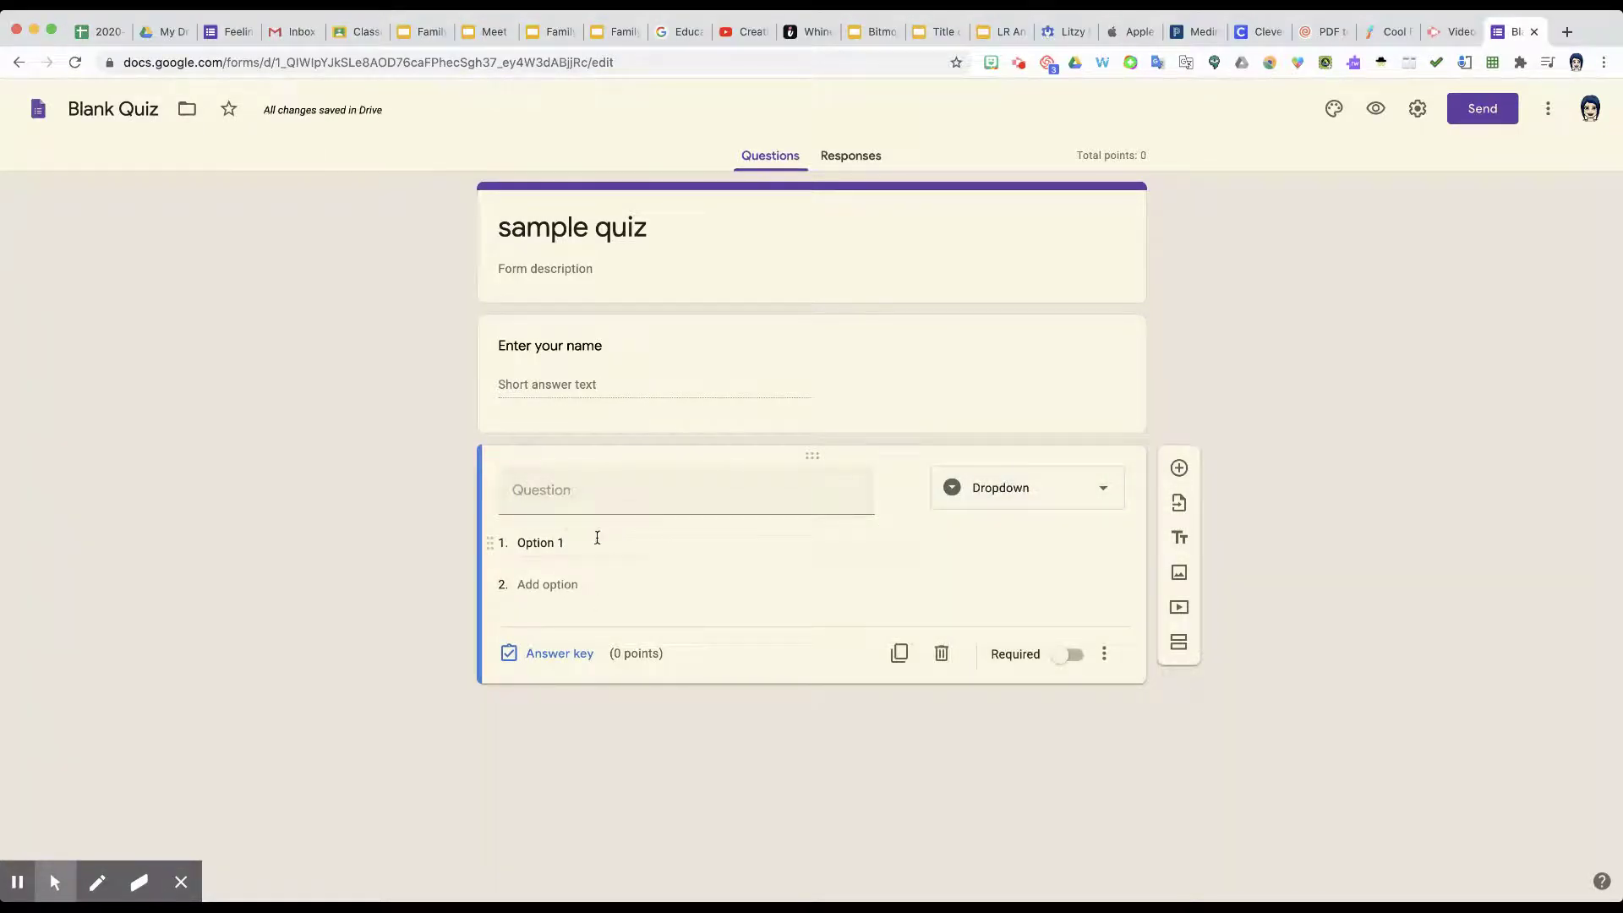
{"action": "left_click", "coordinate": [521, 491]}
{"action": "type", "text": "Qlass Peerio"}
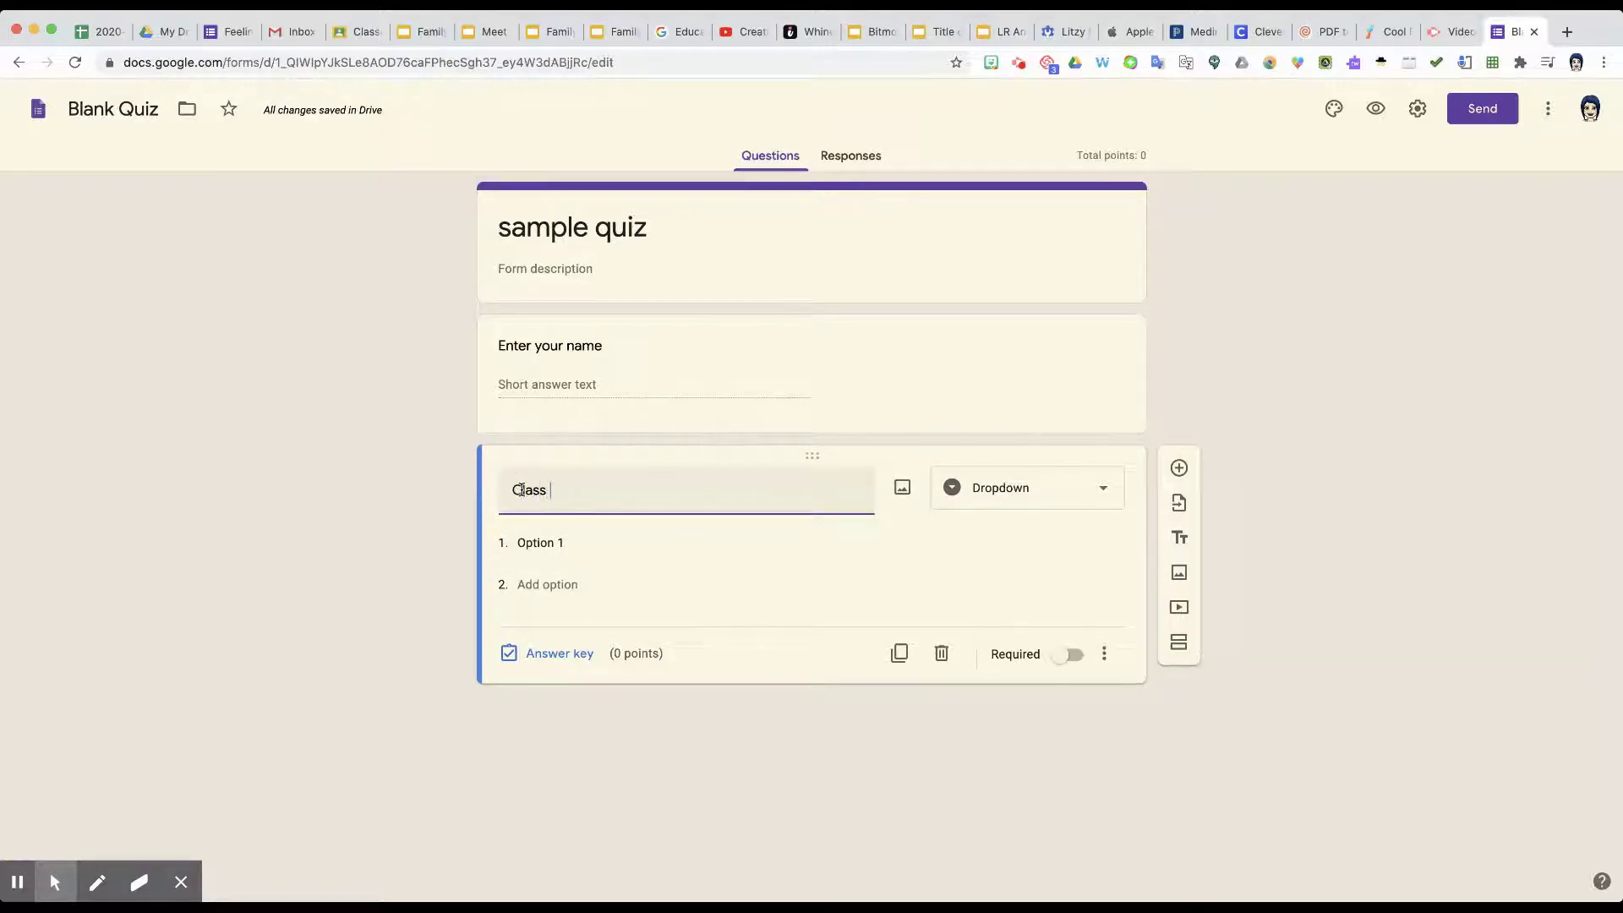
{"action": "key", "text": "BackSpace"}
{"action": "key", "text": "BackSpace"}
{"action": "key", "text": "BackSpace"}
{"action": "key", "text": "BackSpace"}
{"action": "type", "text": "riod"}
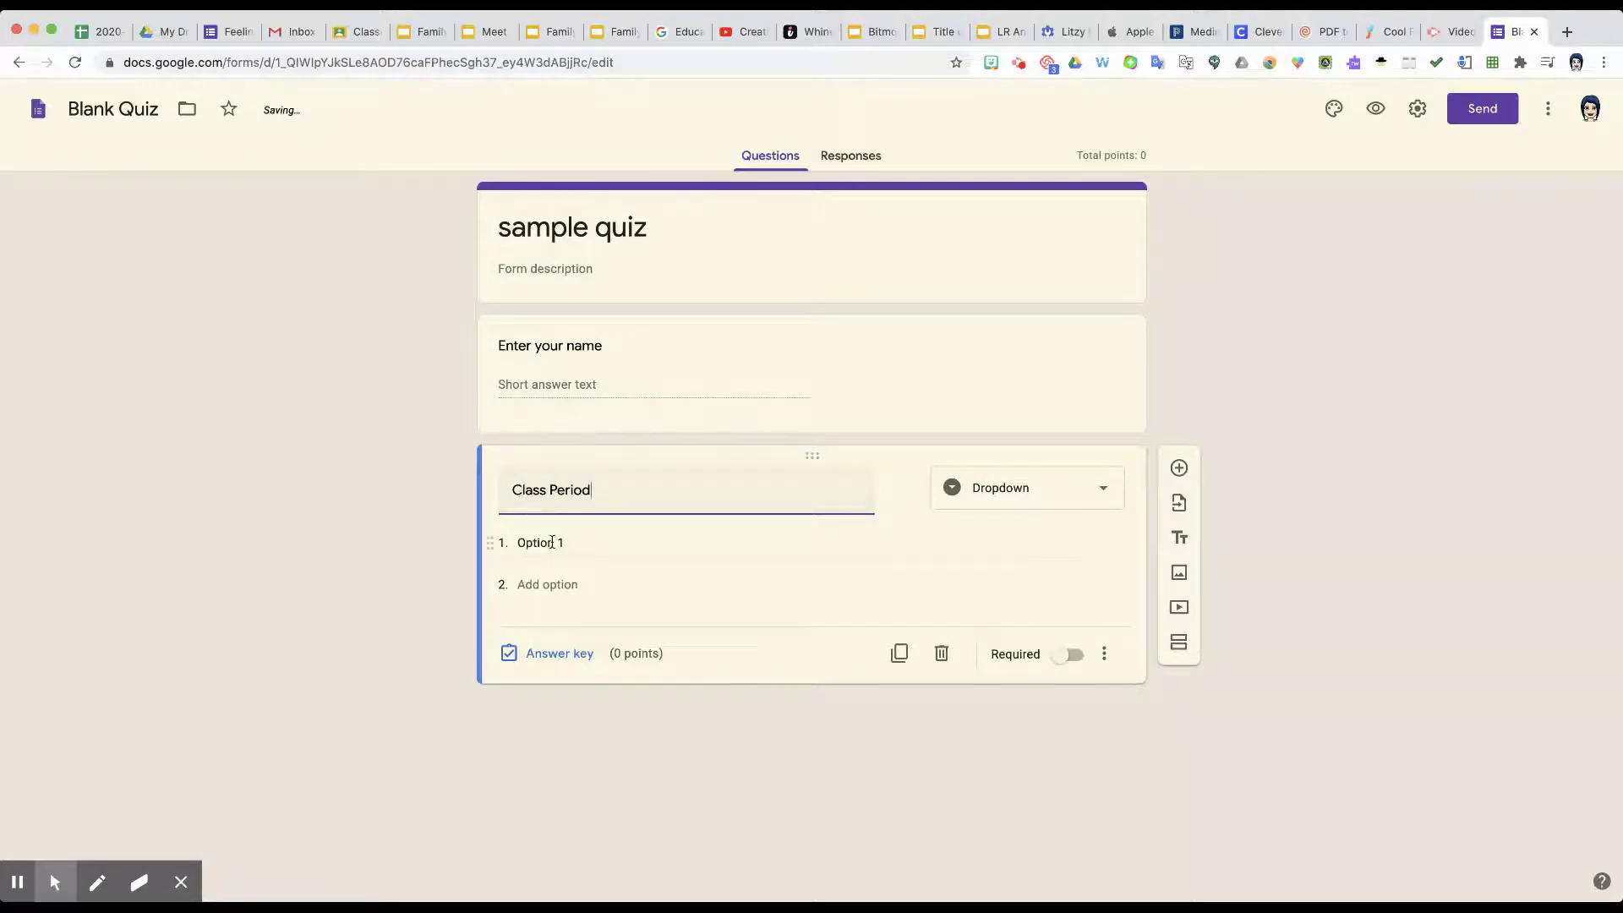
Fill in 1, 2 and 3 as the dropdown options for Class Period.
{"action": "left_click", "coordinate": [551, 542]}
{"action": "type", "text": "1"}
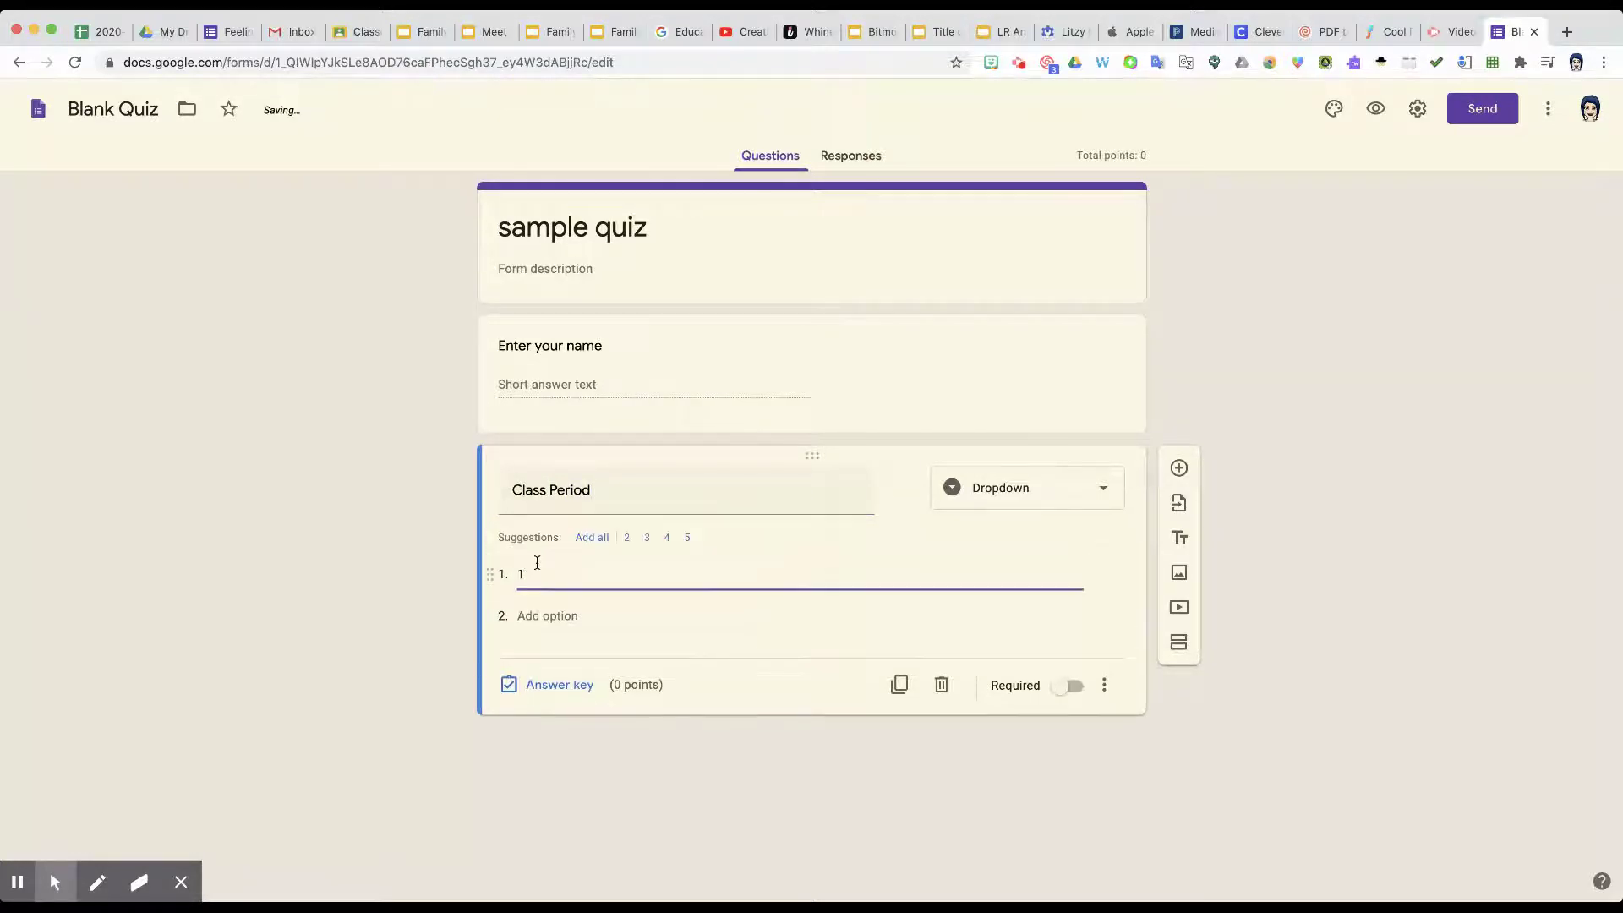
{"action": "left_click", "coordinate": [537, 615]}
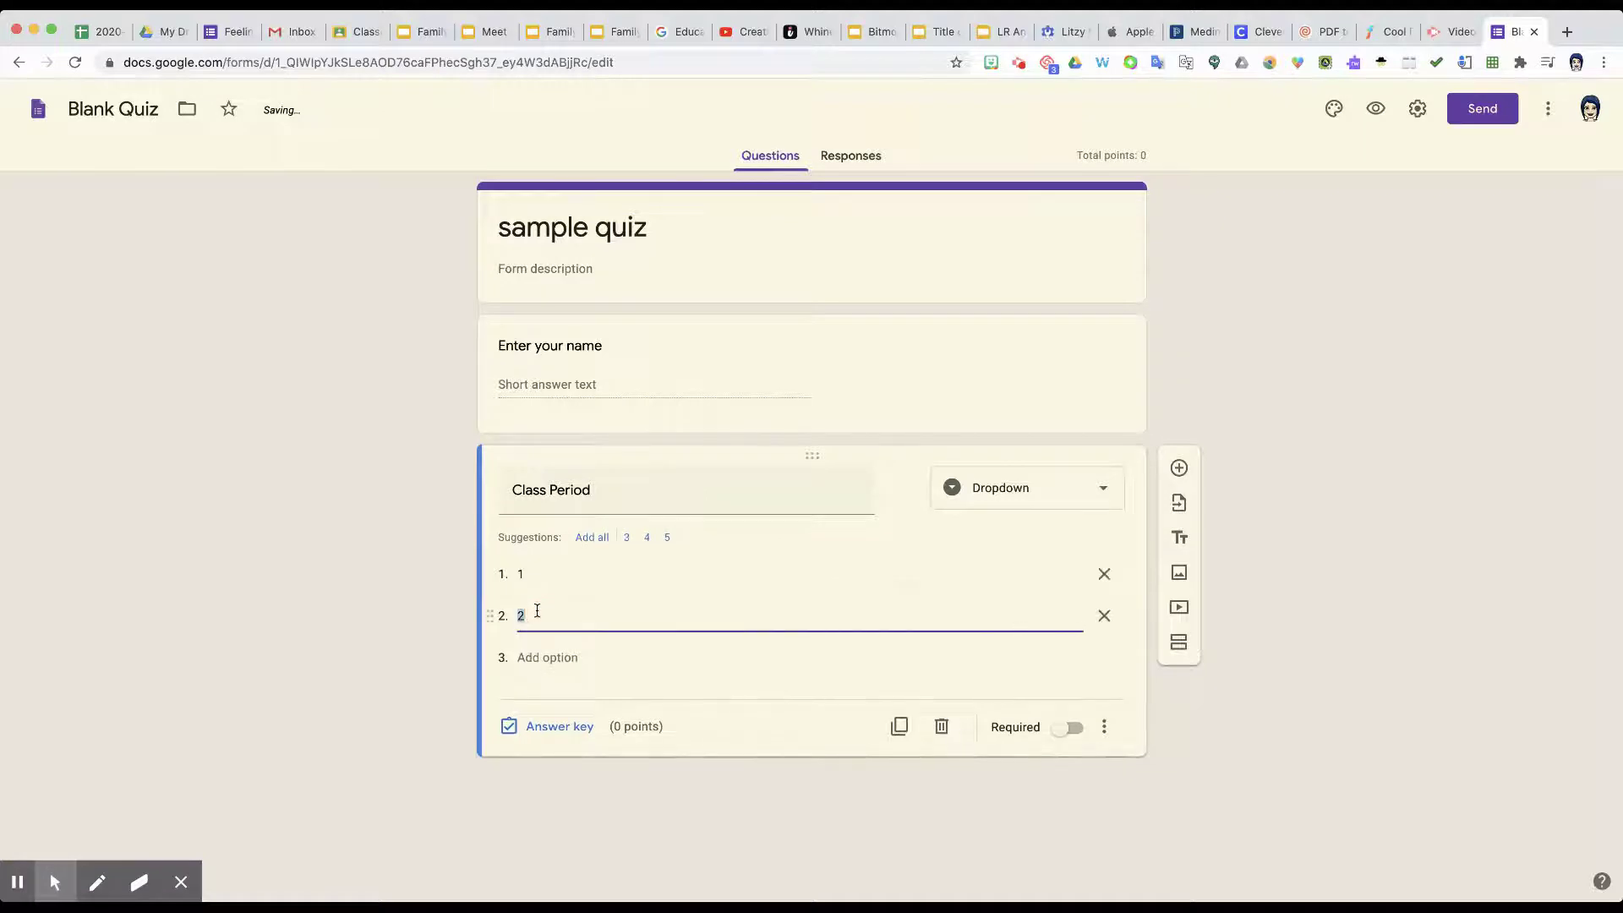
{"action": "left_click", "coordinate": [536, 657]}
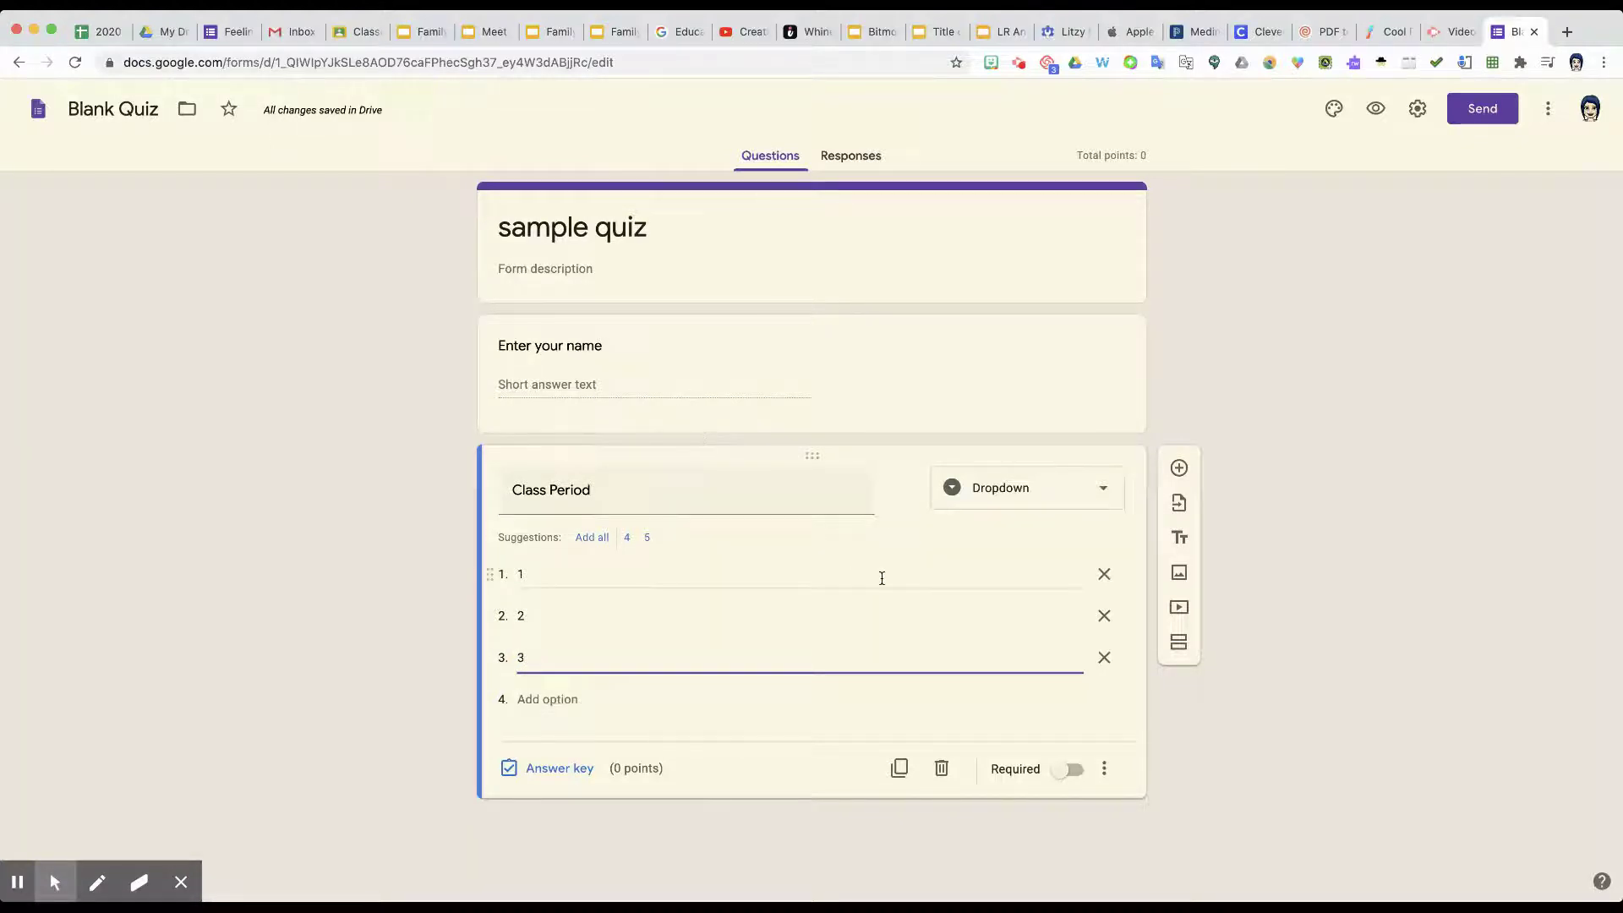
Make both the Class Period and "Enter your name" questions required.
{"action": "left_click", "coordinate": [1069, 769]}
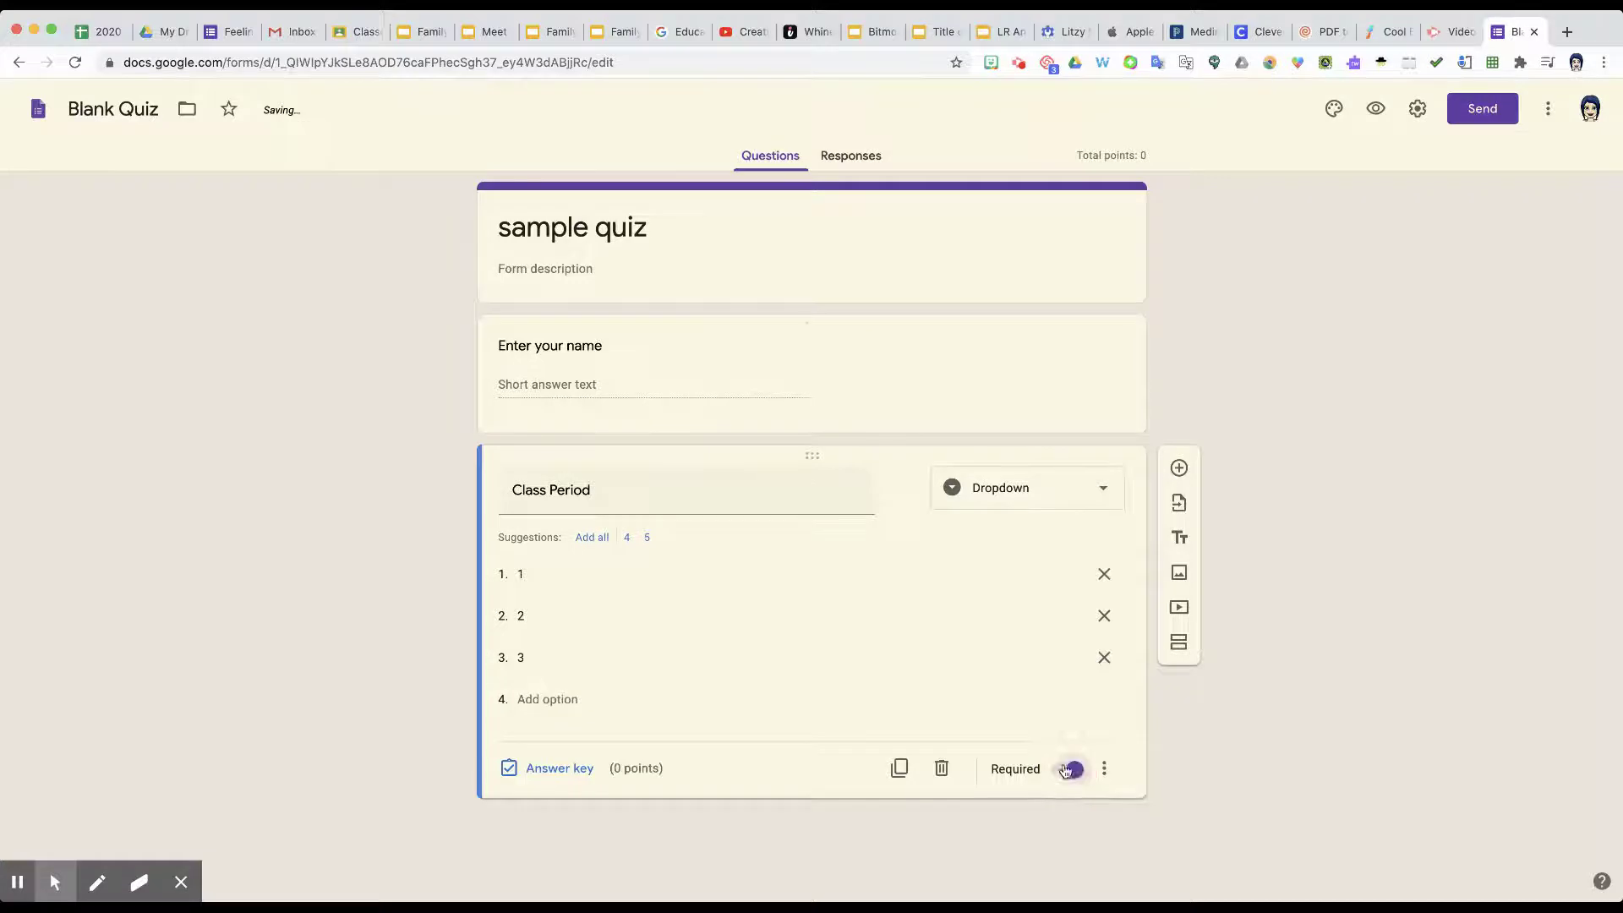
{"action": "left_click", "coordinate": [682, 384]}
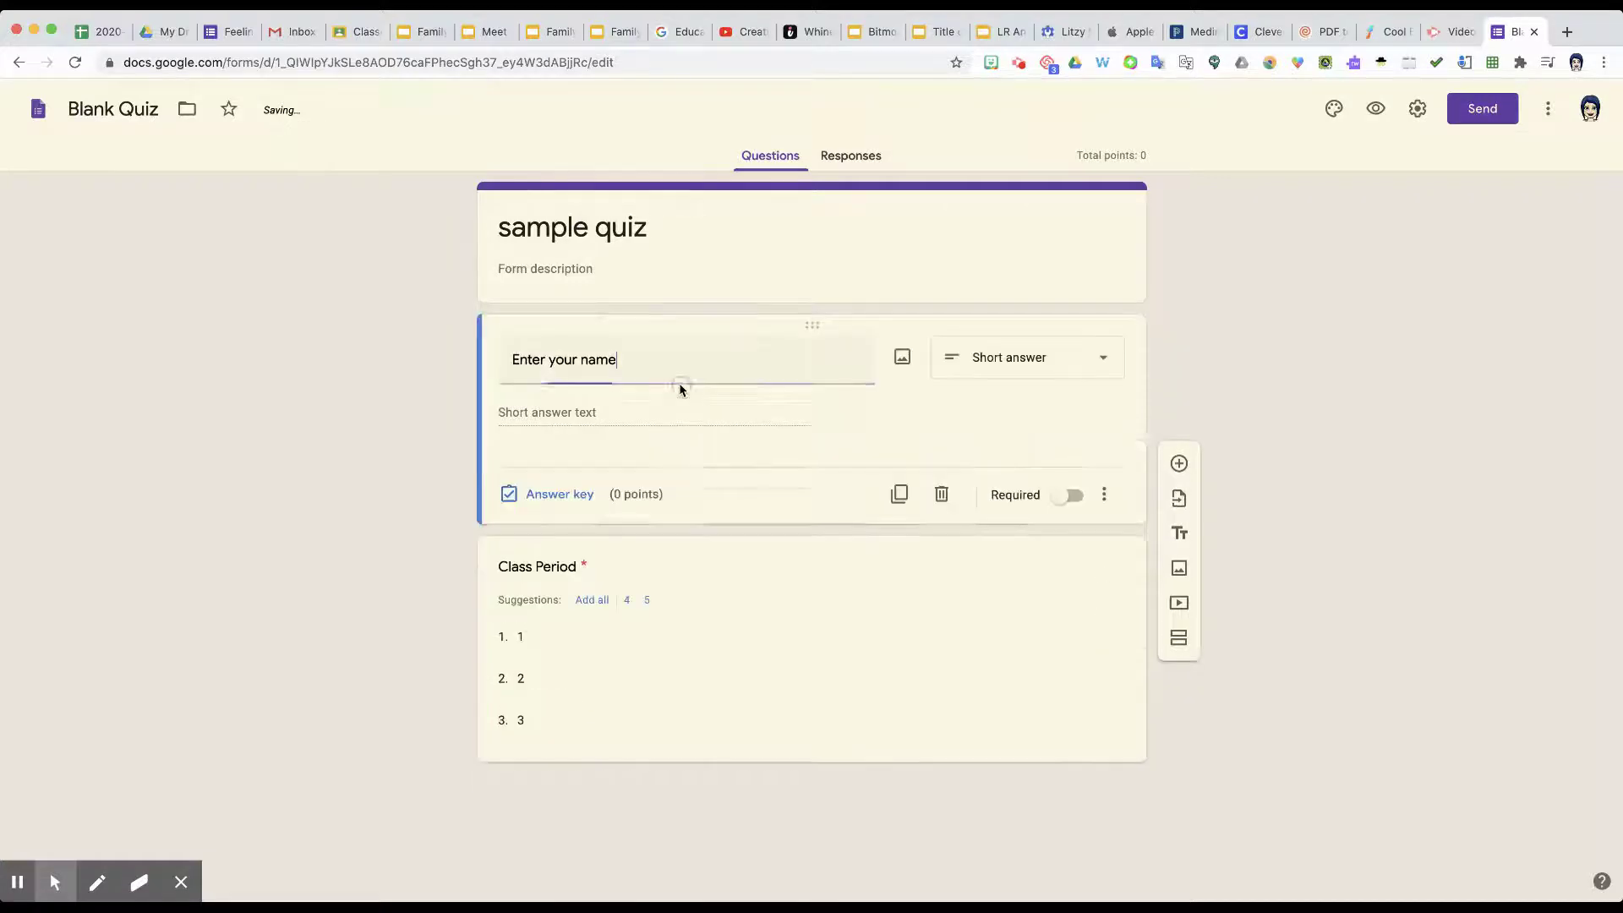
{"action": "left_click", "coordinate": [1071, 496]}
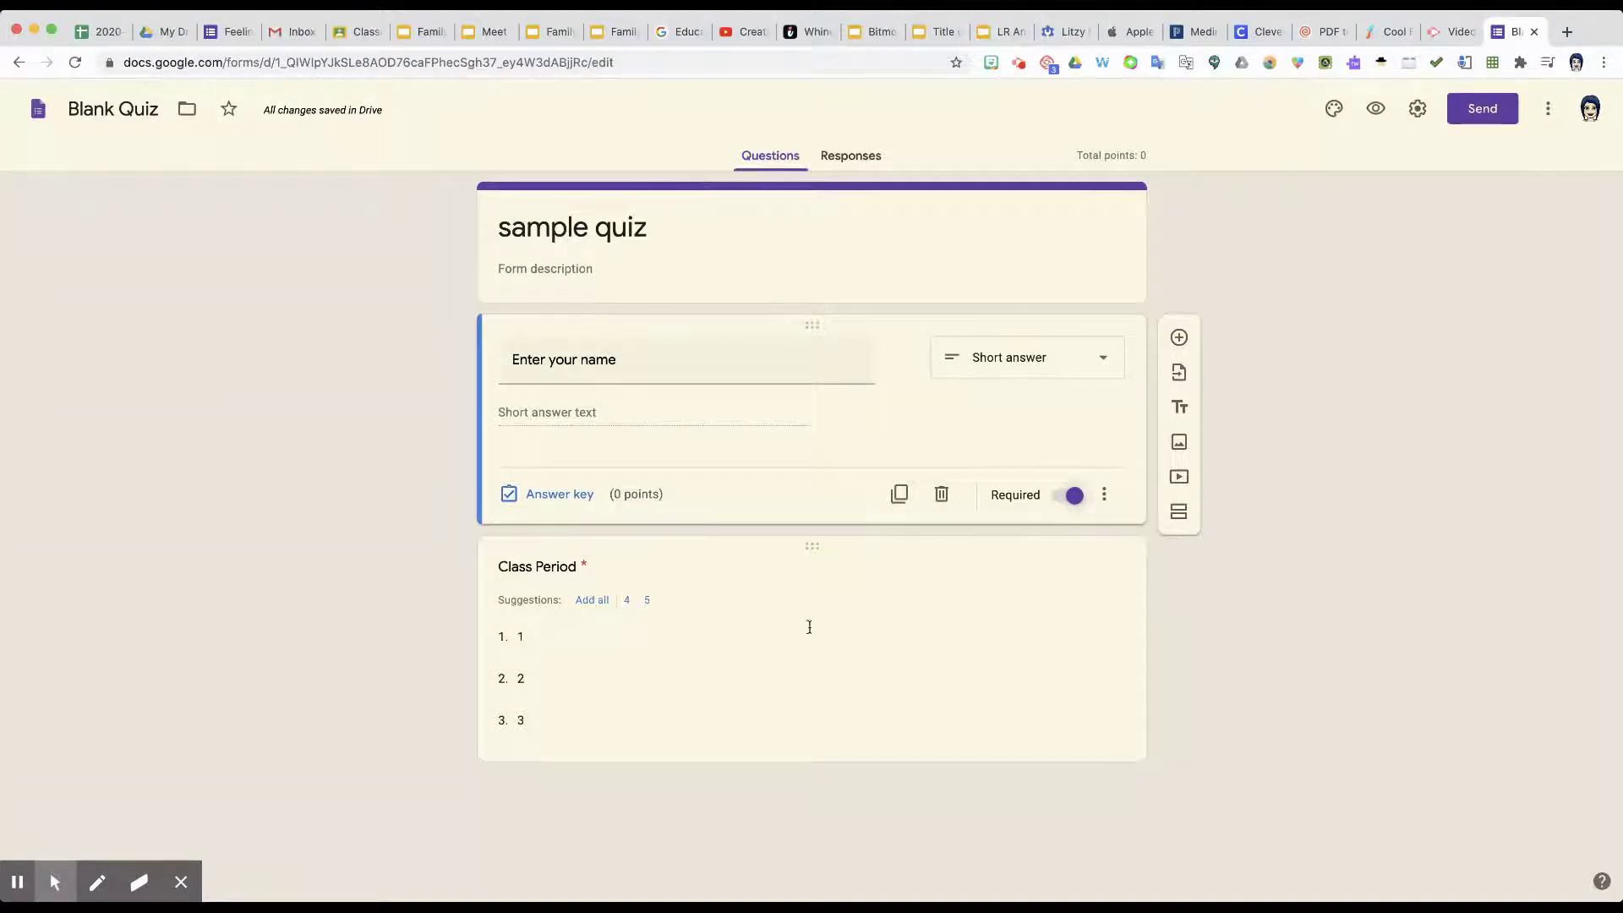
Add a new multiple choice question and move it below the Class Period question.
{"action": "left_click", "coordinate": [1178, 338]}
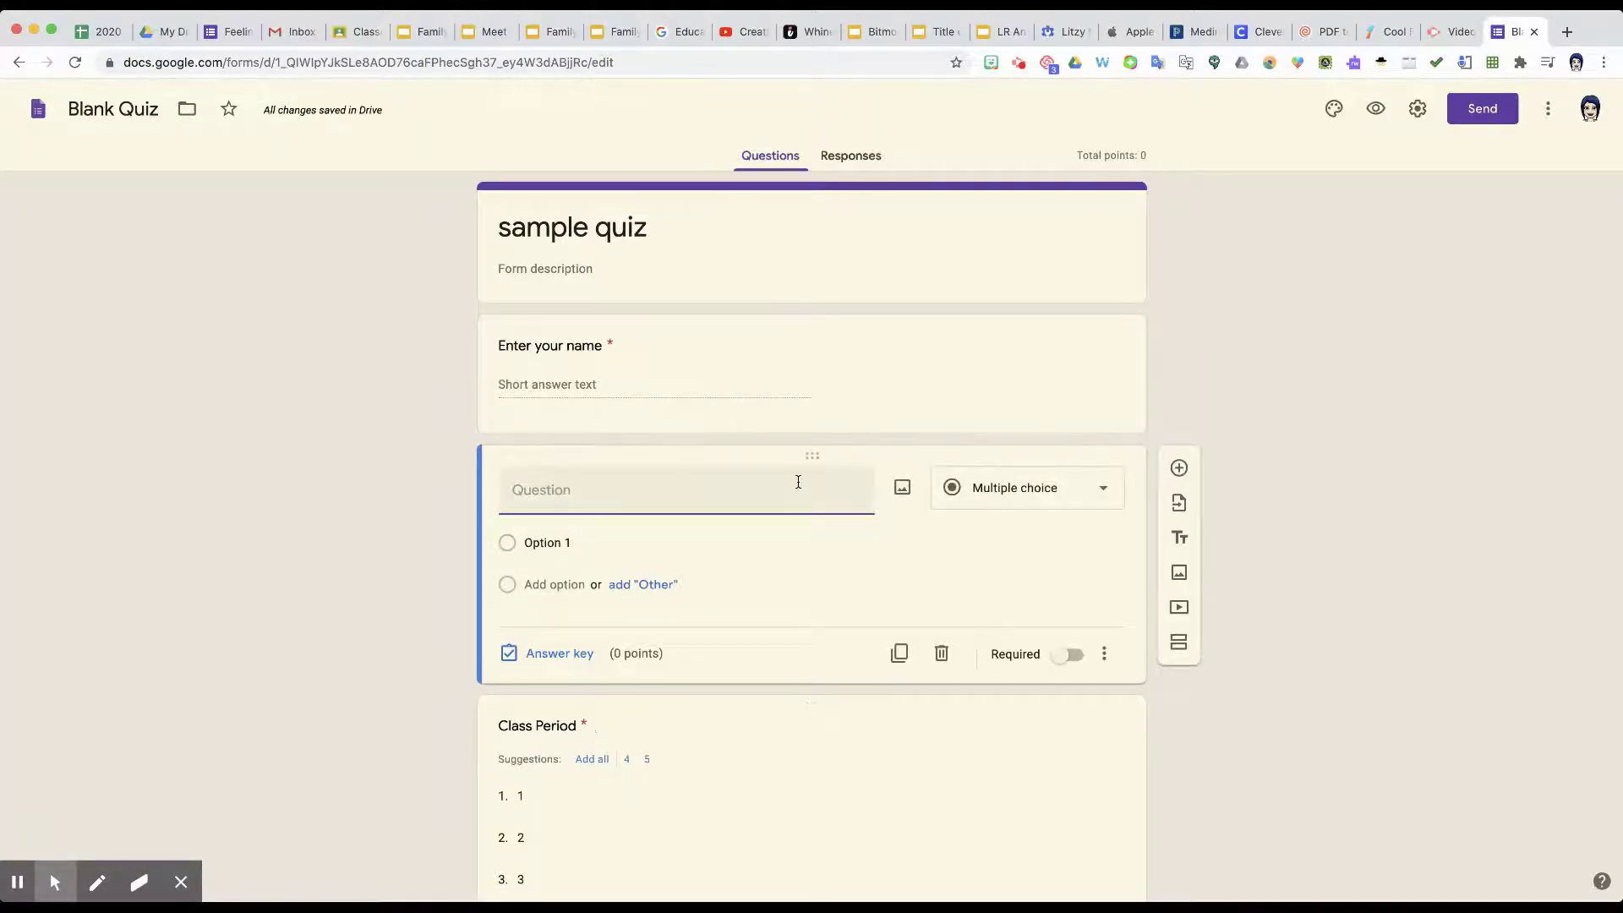
{"action": "left_click_drag", "start_coordinate": [804, 454], "coordinate": [804, 695]}
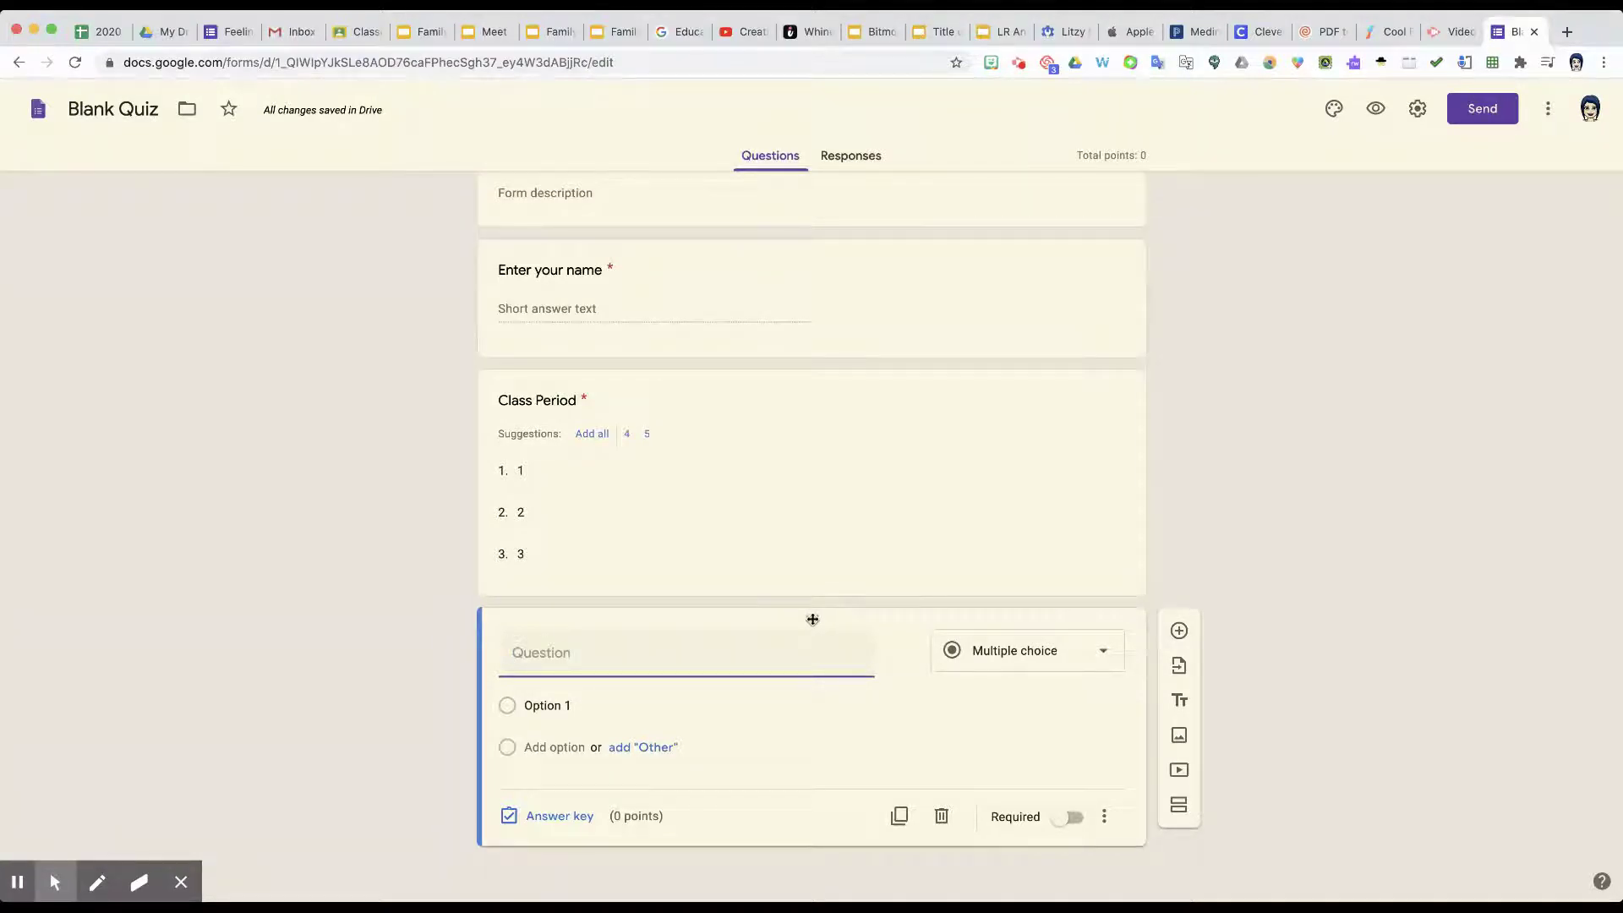
{"action": "left_click_drag", "start_coordinate": [813, 619], "coordinate": [793, 697]}
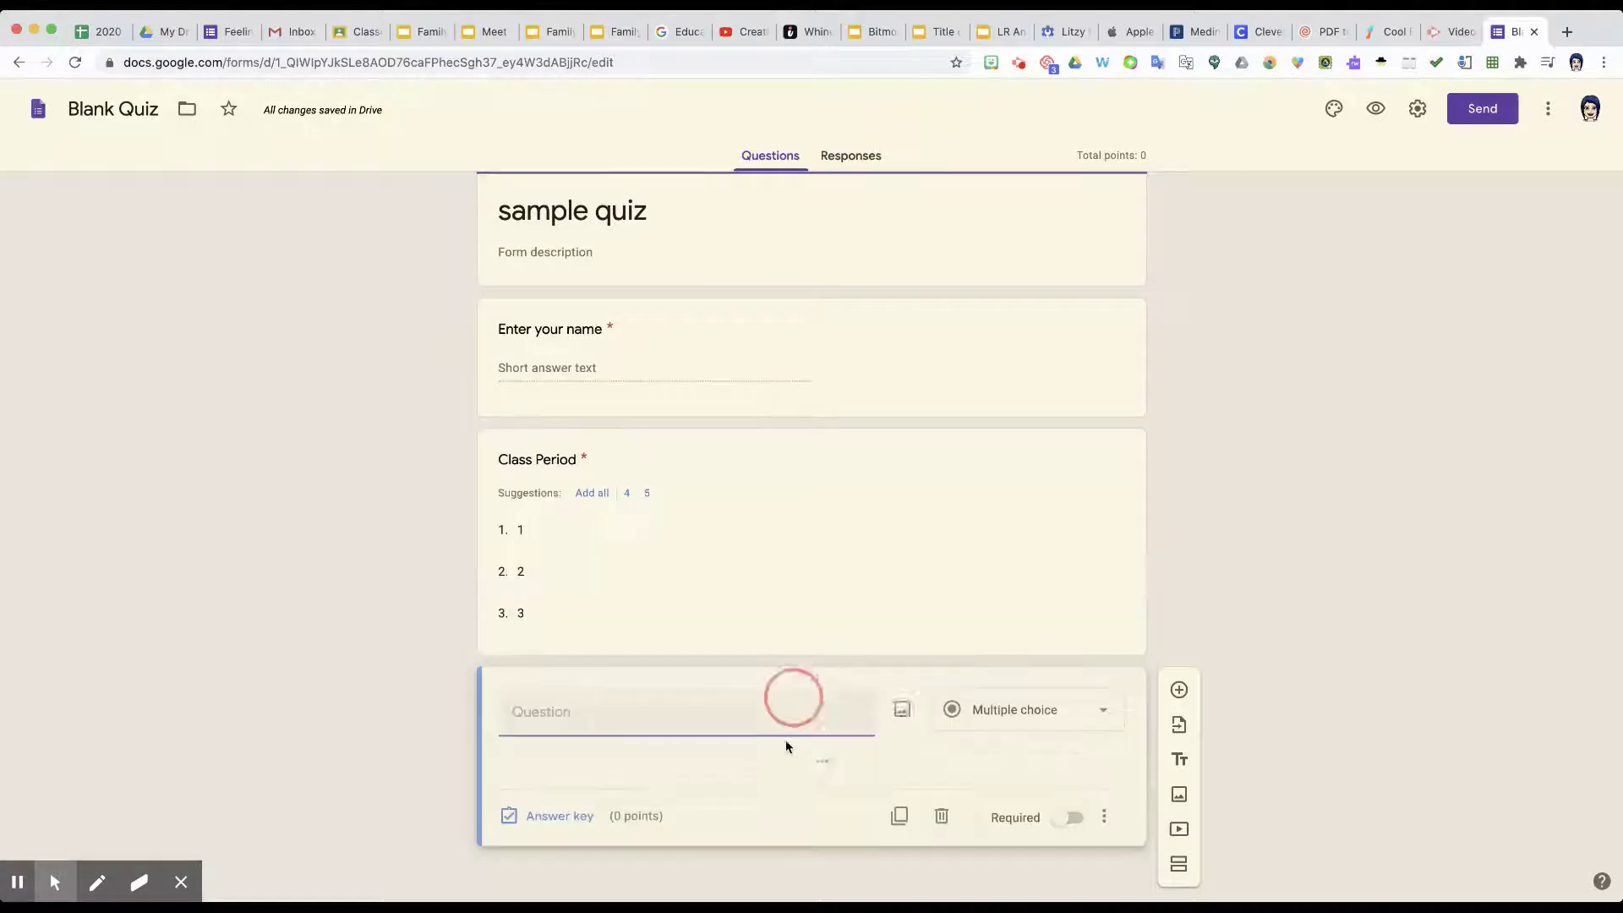
{"action": "left_click", "coordinate": [786, 742]}
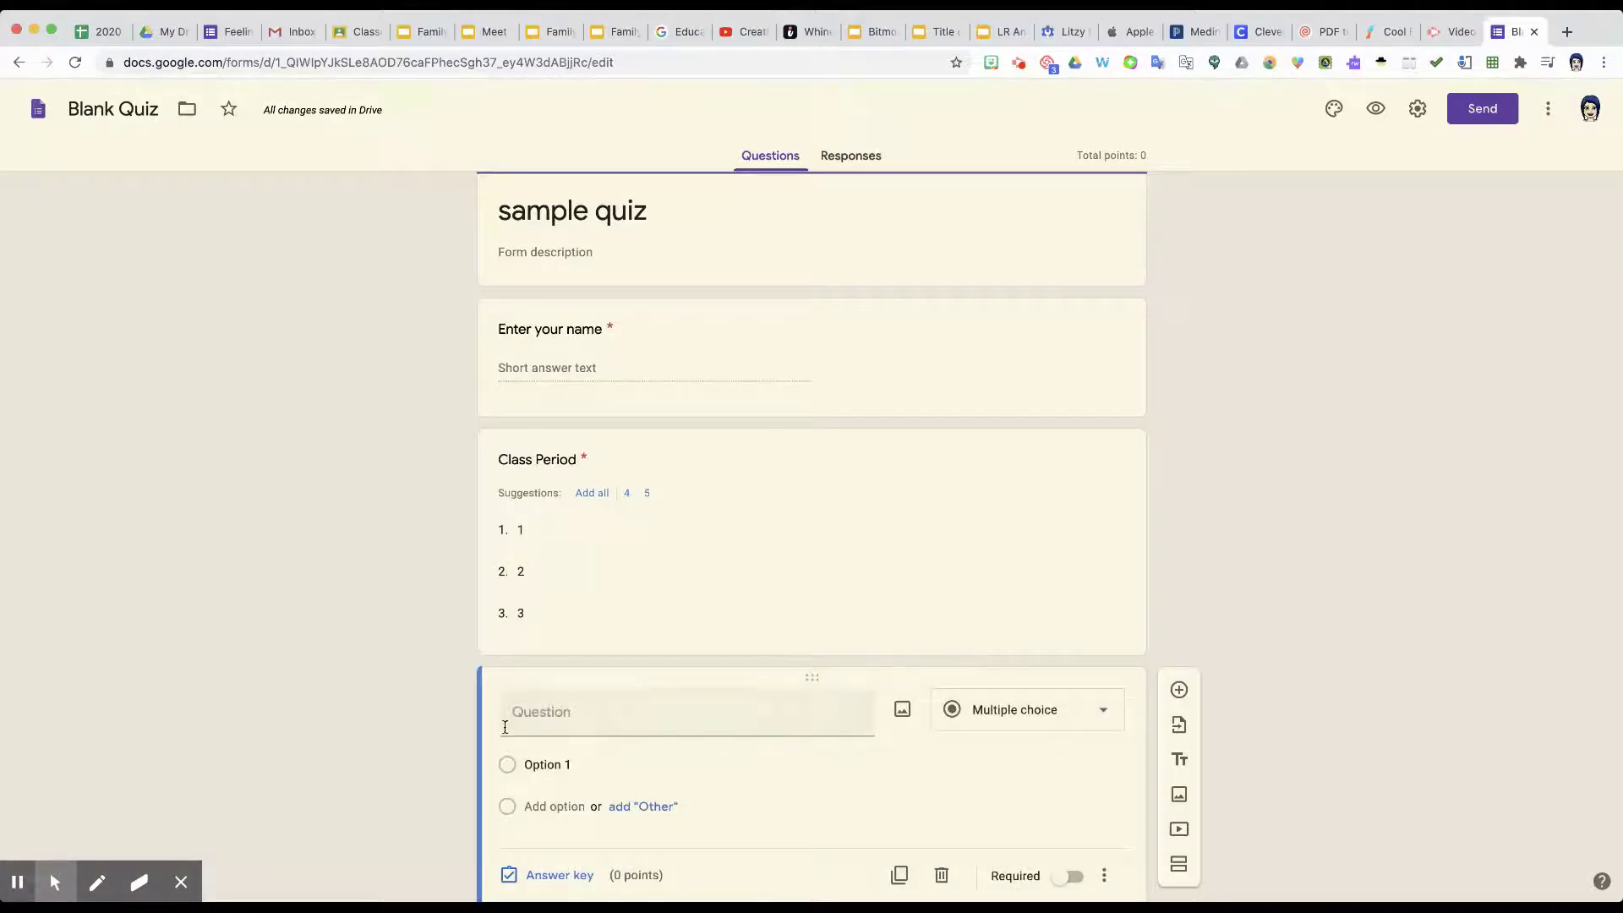
Word the new multiple choice question as "What color is the sky?" and make it required.
{"action": "left_click", "coordinate": [529, 715]}
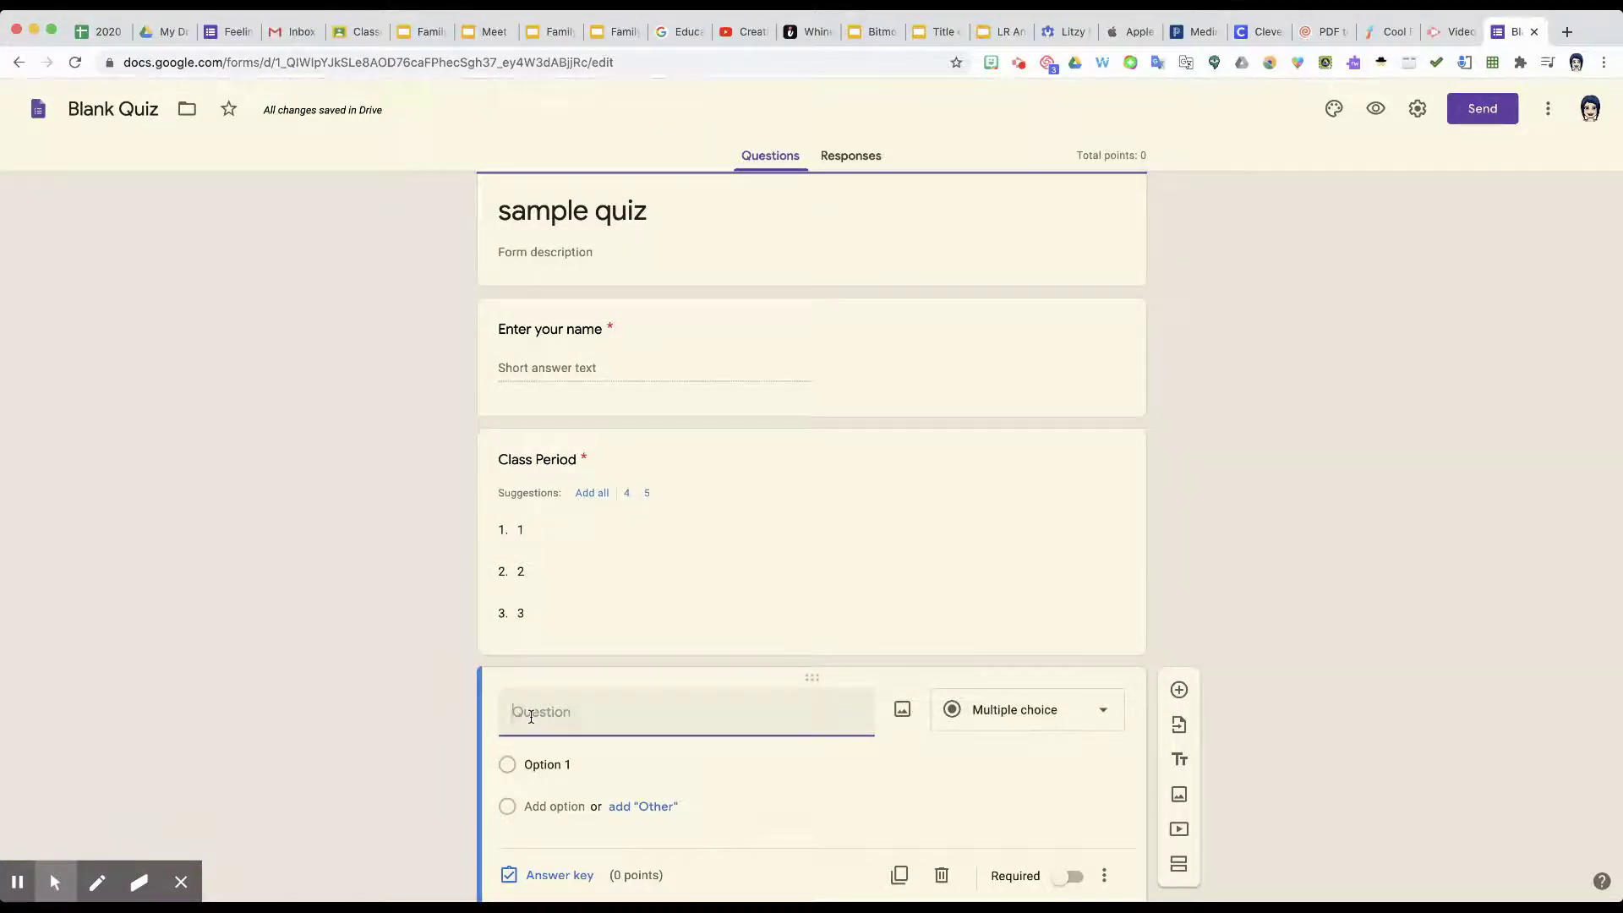
{"action": "type", "text": "What color is the sky?"}
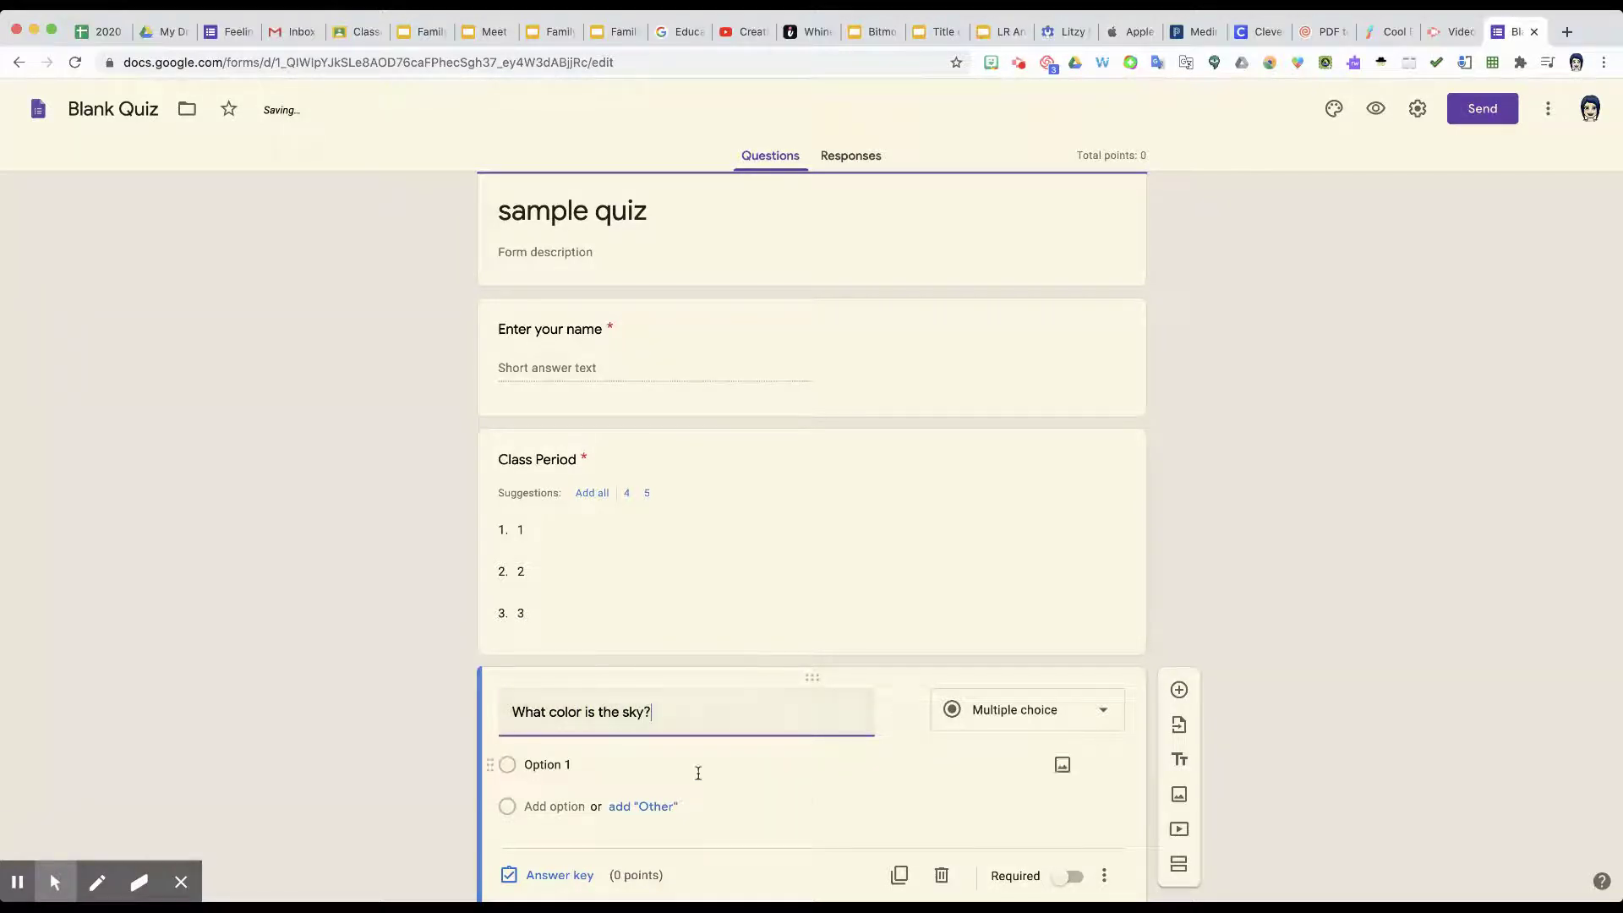
{"action": "scroll", "coordinate": [699, 771], "scroll_direction": "down", "scroll_amount": 2}
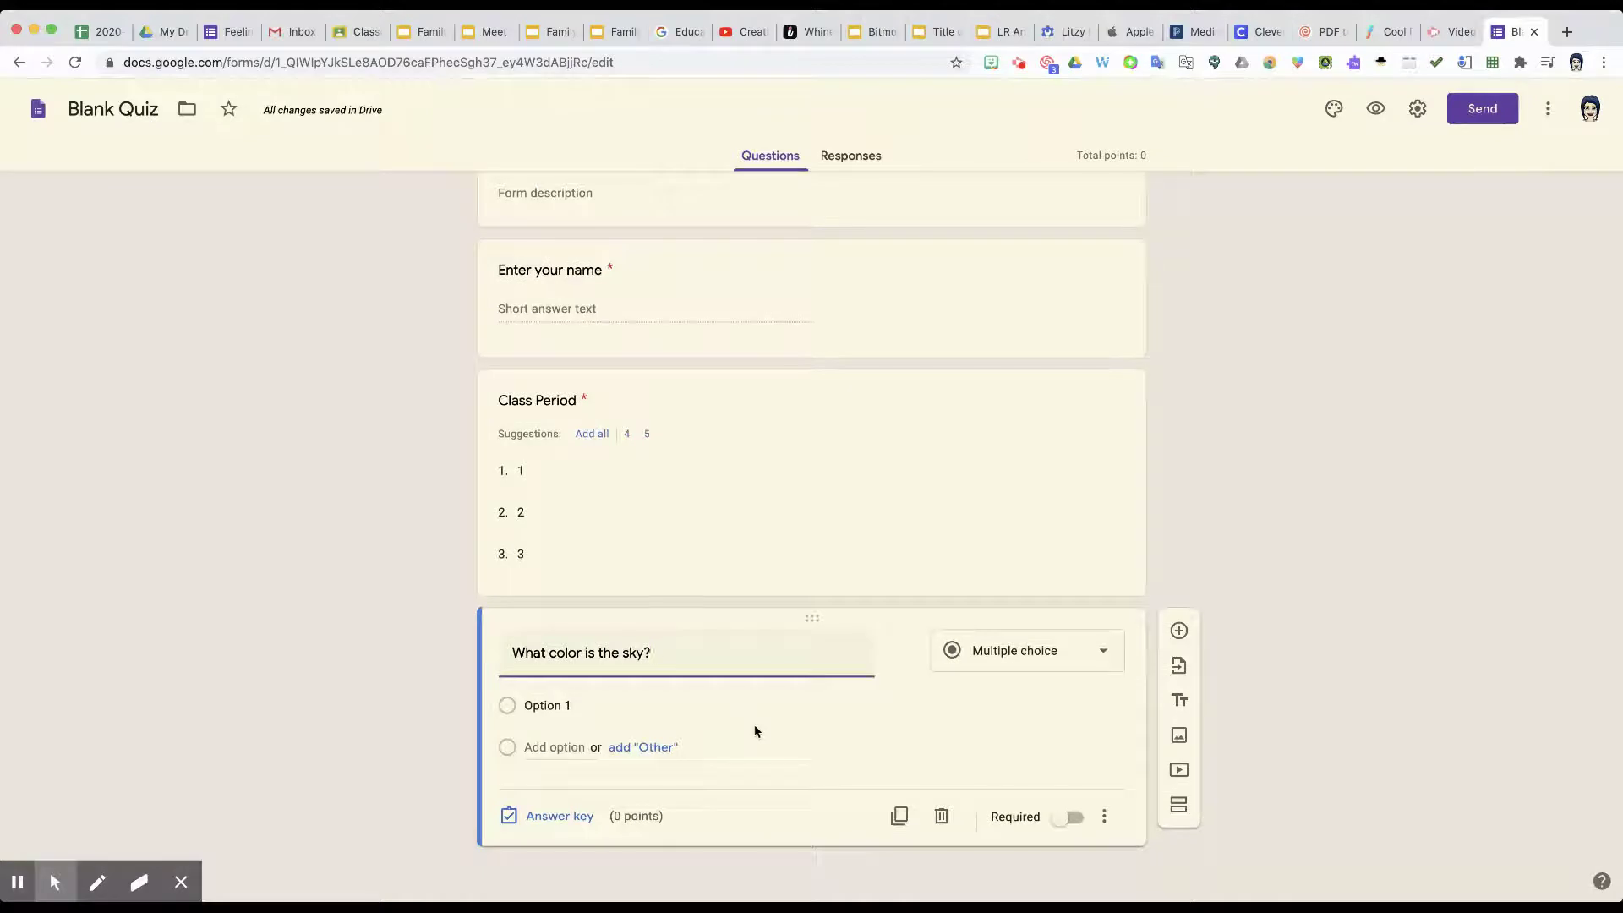
{"action": "left_click", "coordinate": [1069, 817]}
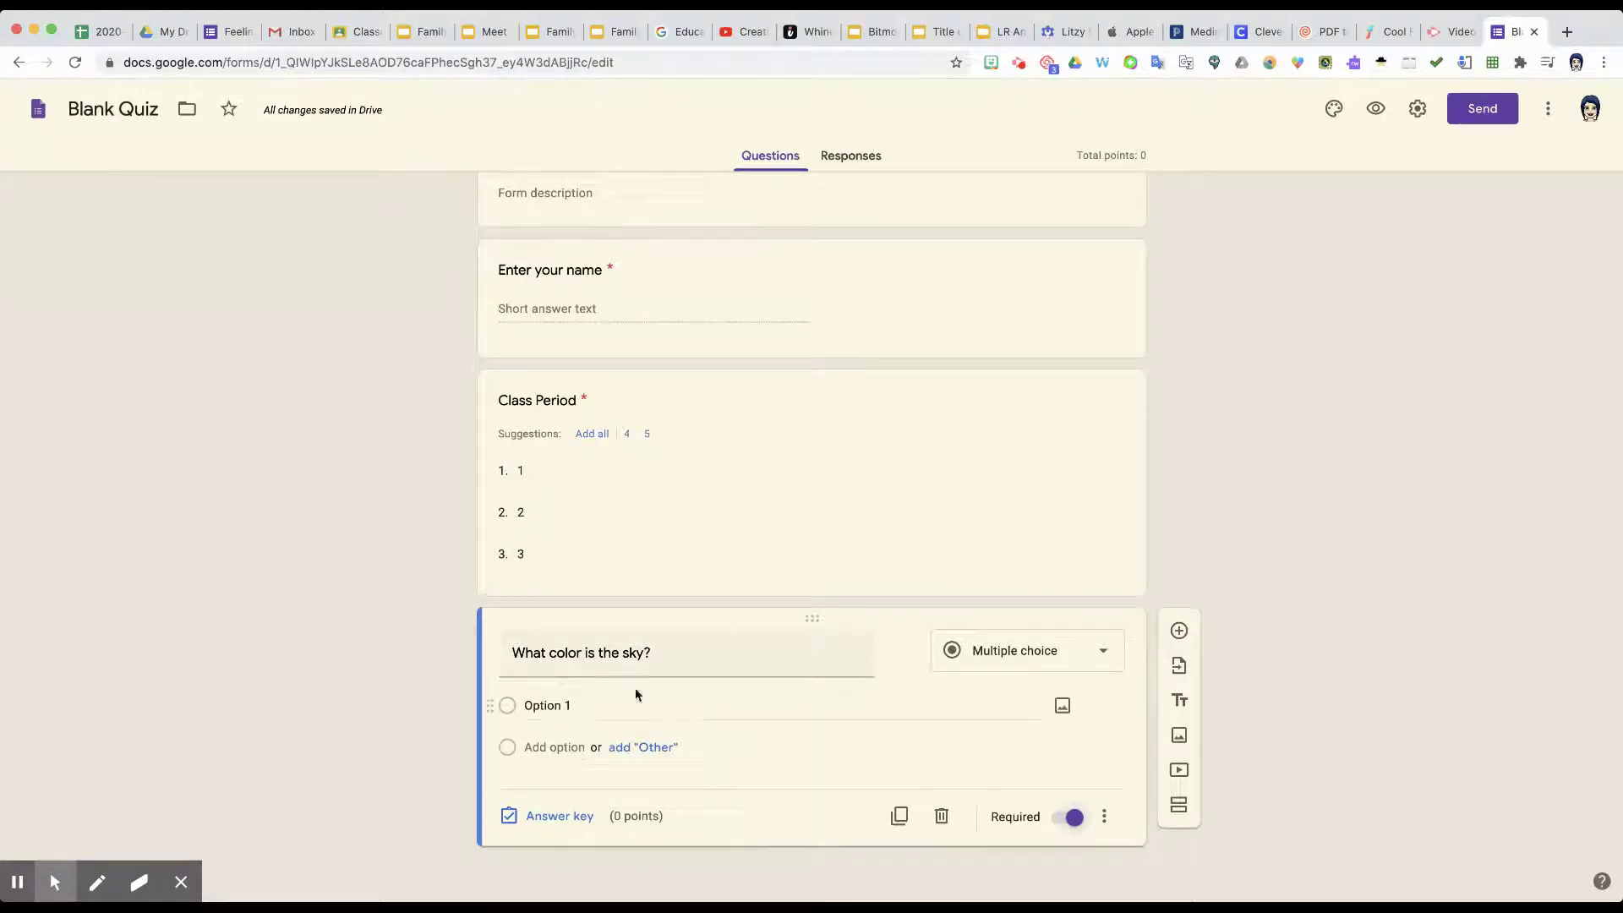
Enter red, green and blue as the answer options for the sky color question.
{"action": "left_click", "coordinate": [548, 705]}
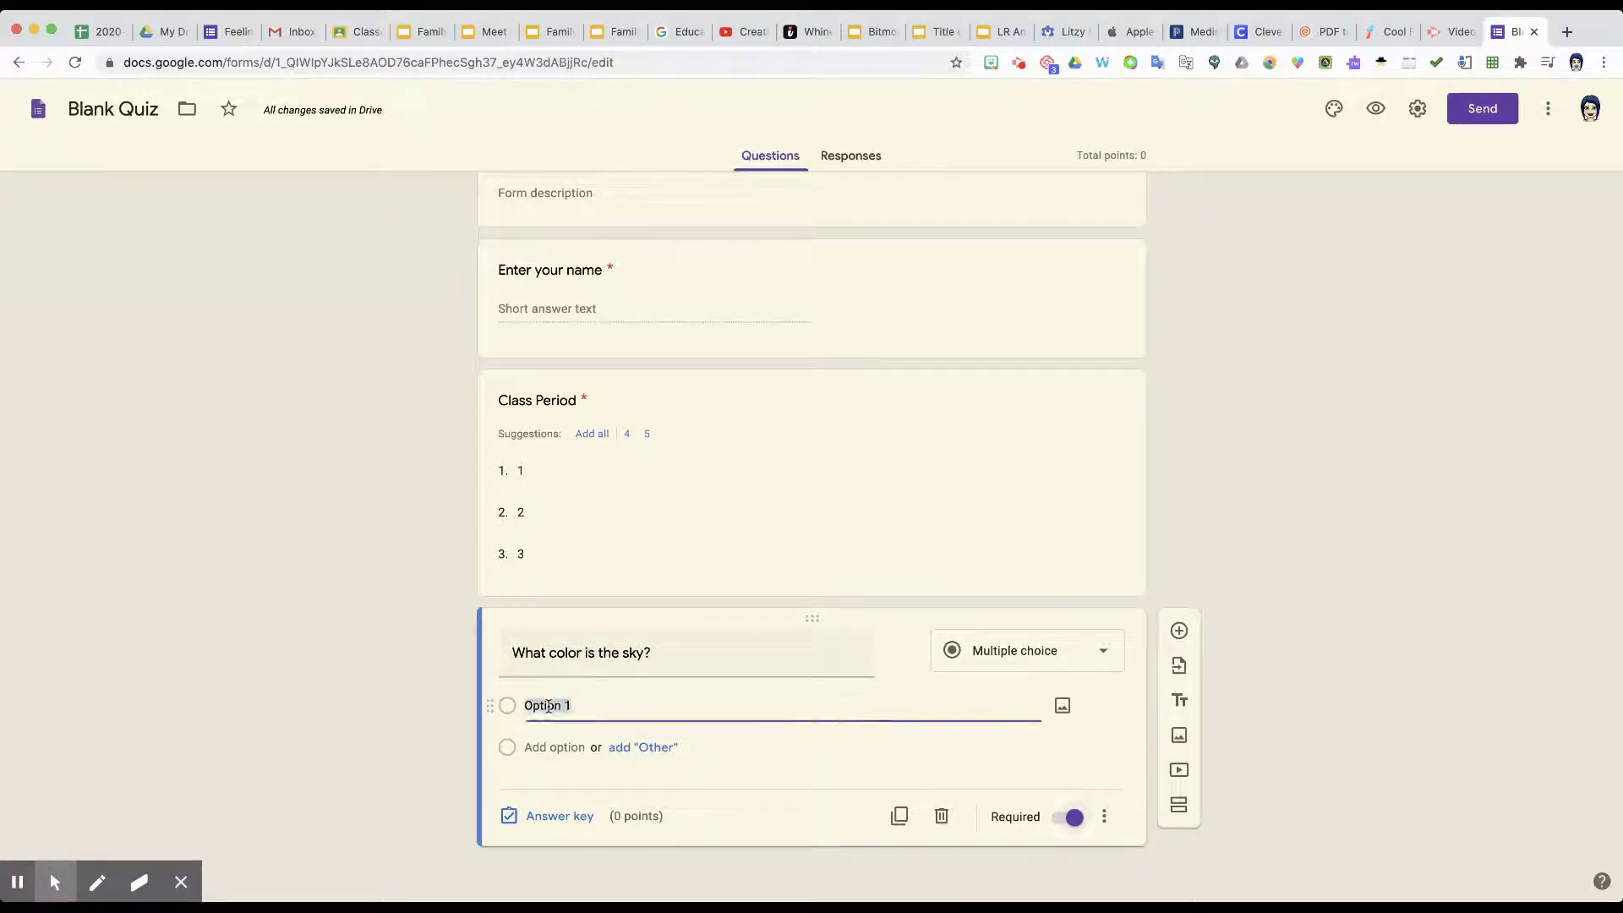
{"action": "type", "text": "red"}
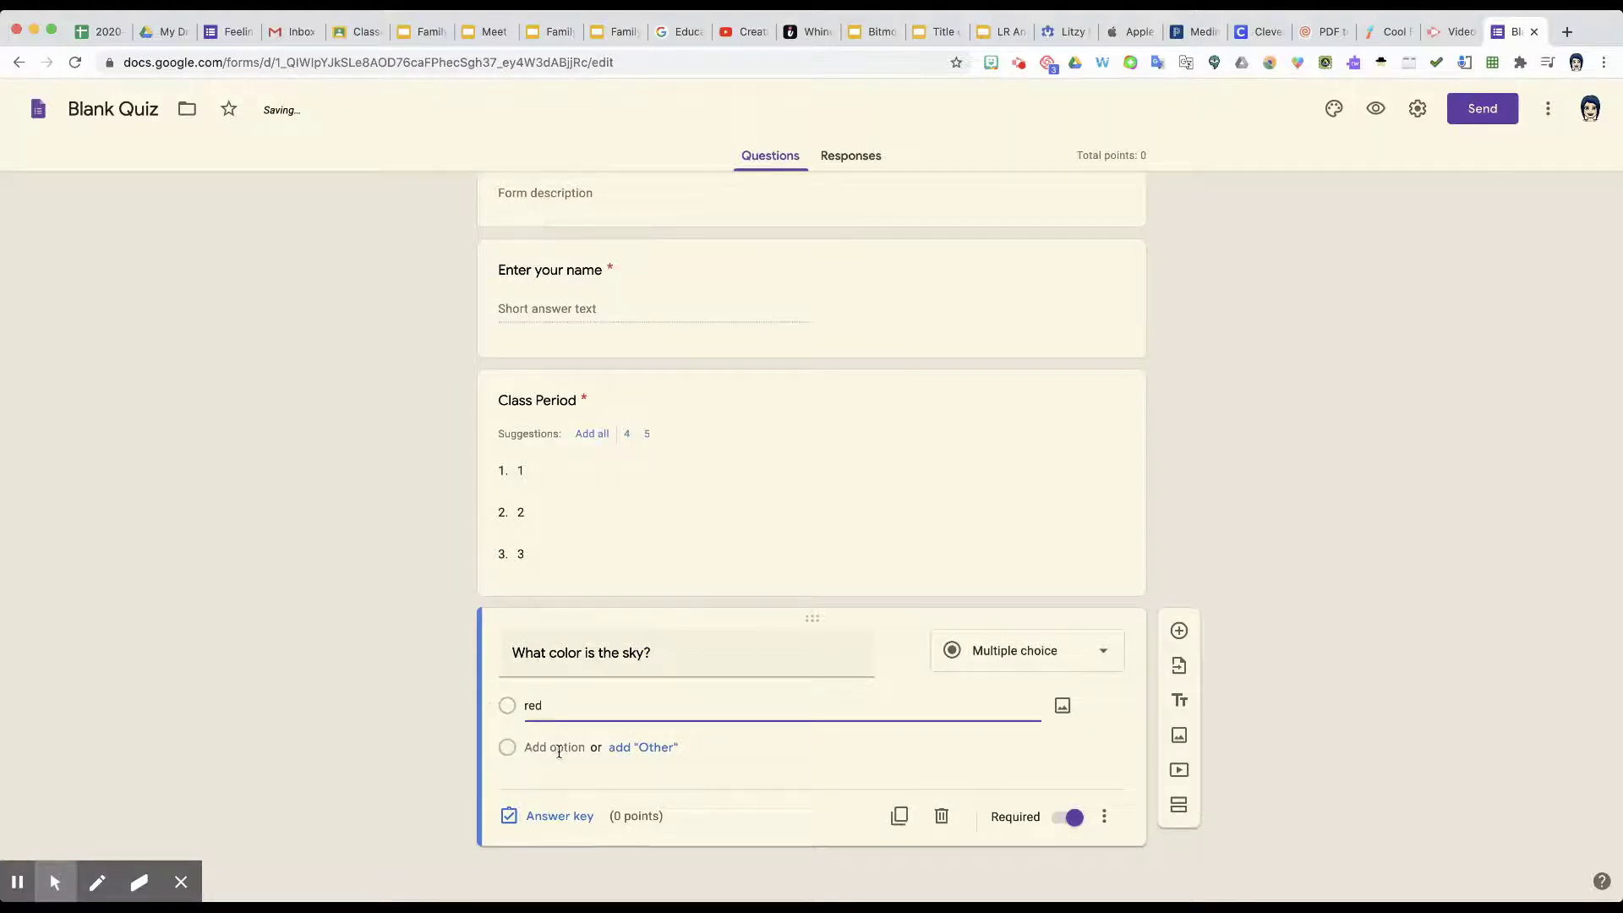
{"action": "left_click", "coordinate": [554, 747]}
{"action": "type", "text": "green"}
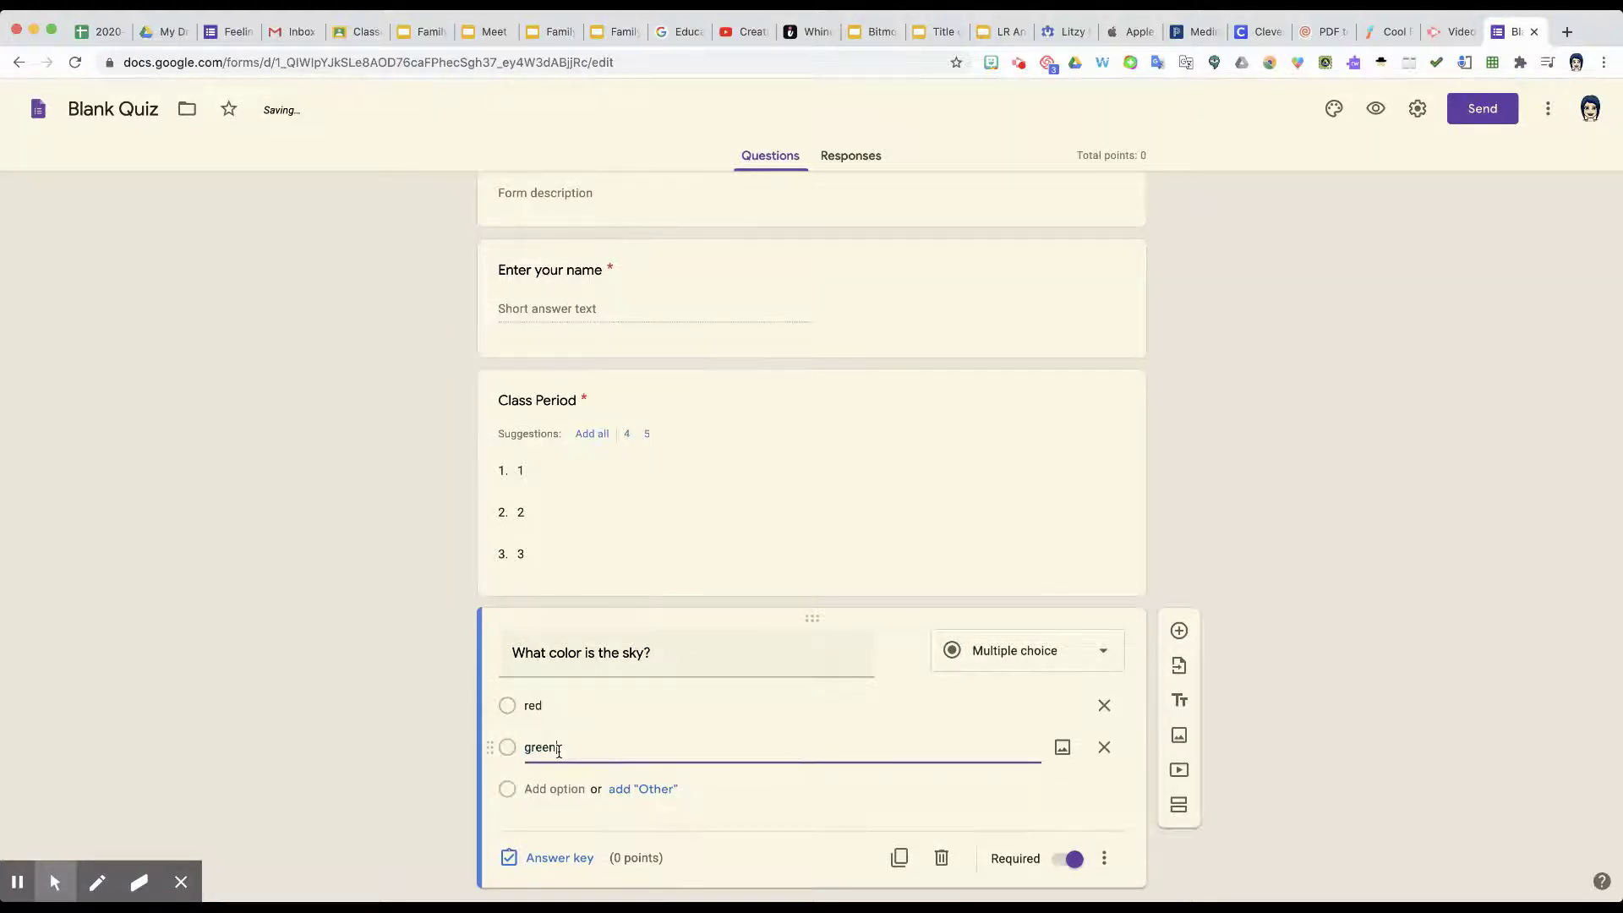
{"action": "left_click", "coordinate": [555, 786]}
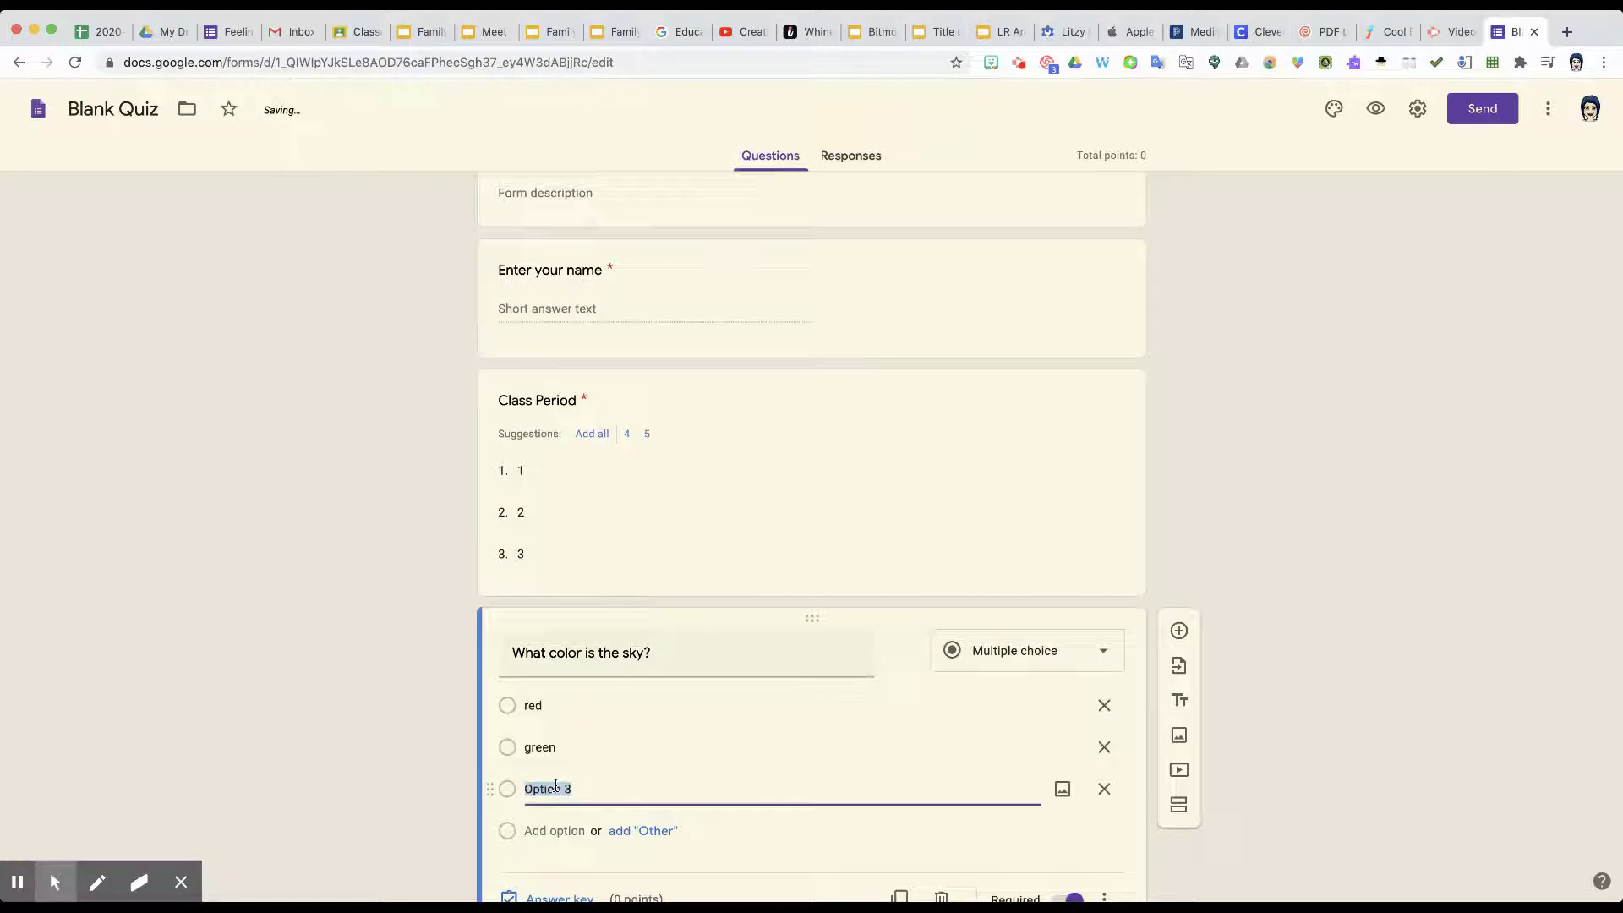
{"action": "type", "text": "blue"}
Set the sky question's answer key to 5 points with blue as the correct answer.
{"action": "scroll", "coordinate": [733, 811], "scroll_direction": "down", "scroll_amount": 2}
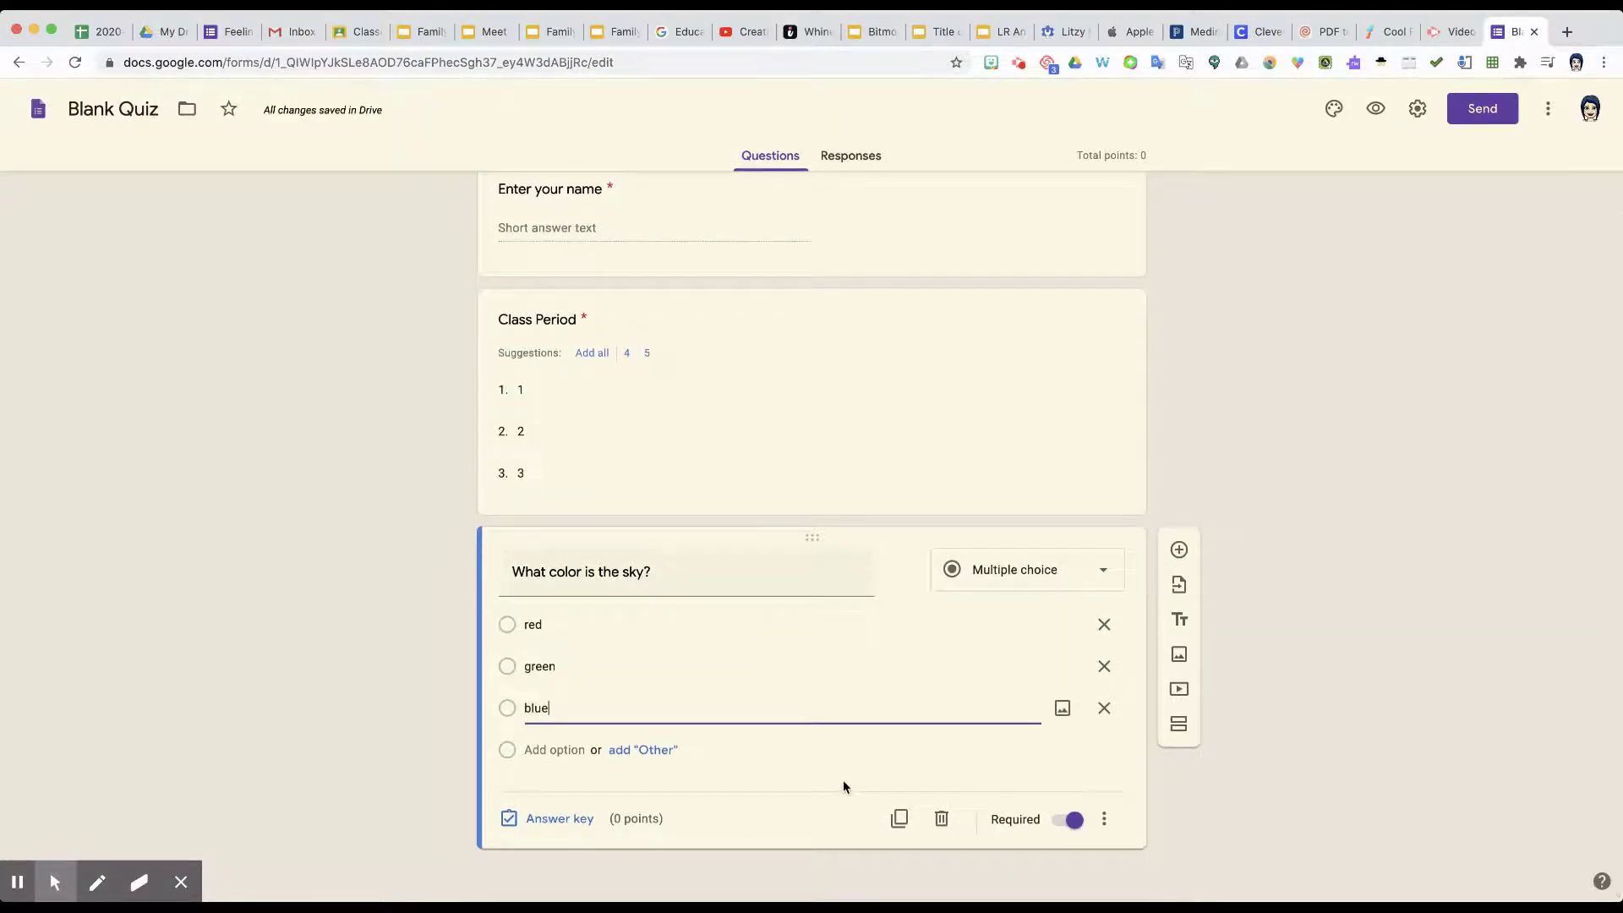
{"action": "left_click", "coordinate": [545, 818]}
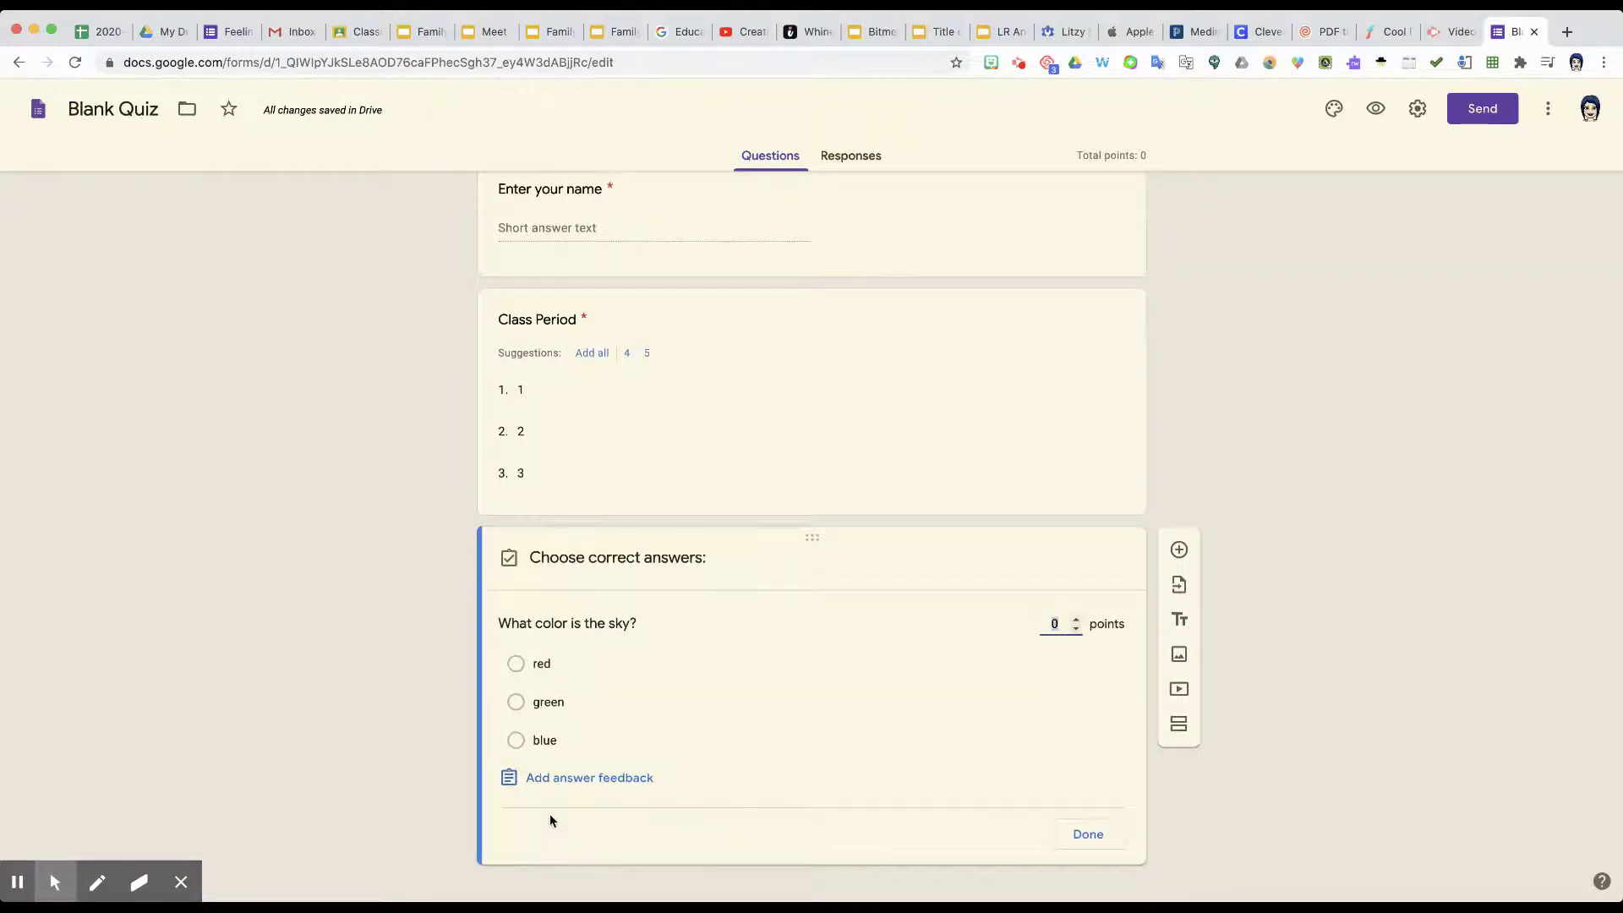
{"action": "left_click", "coordinate": [1077, 621]}
{"action": "left_click", "coordinate": [1076, 622]}
{"action": "left_click", "coordinate": [1076, 621]}
{"action": "left_click", "coordinate": [515, 740]}
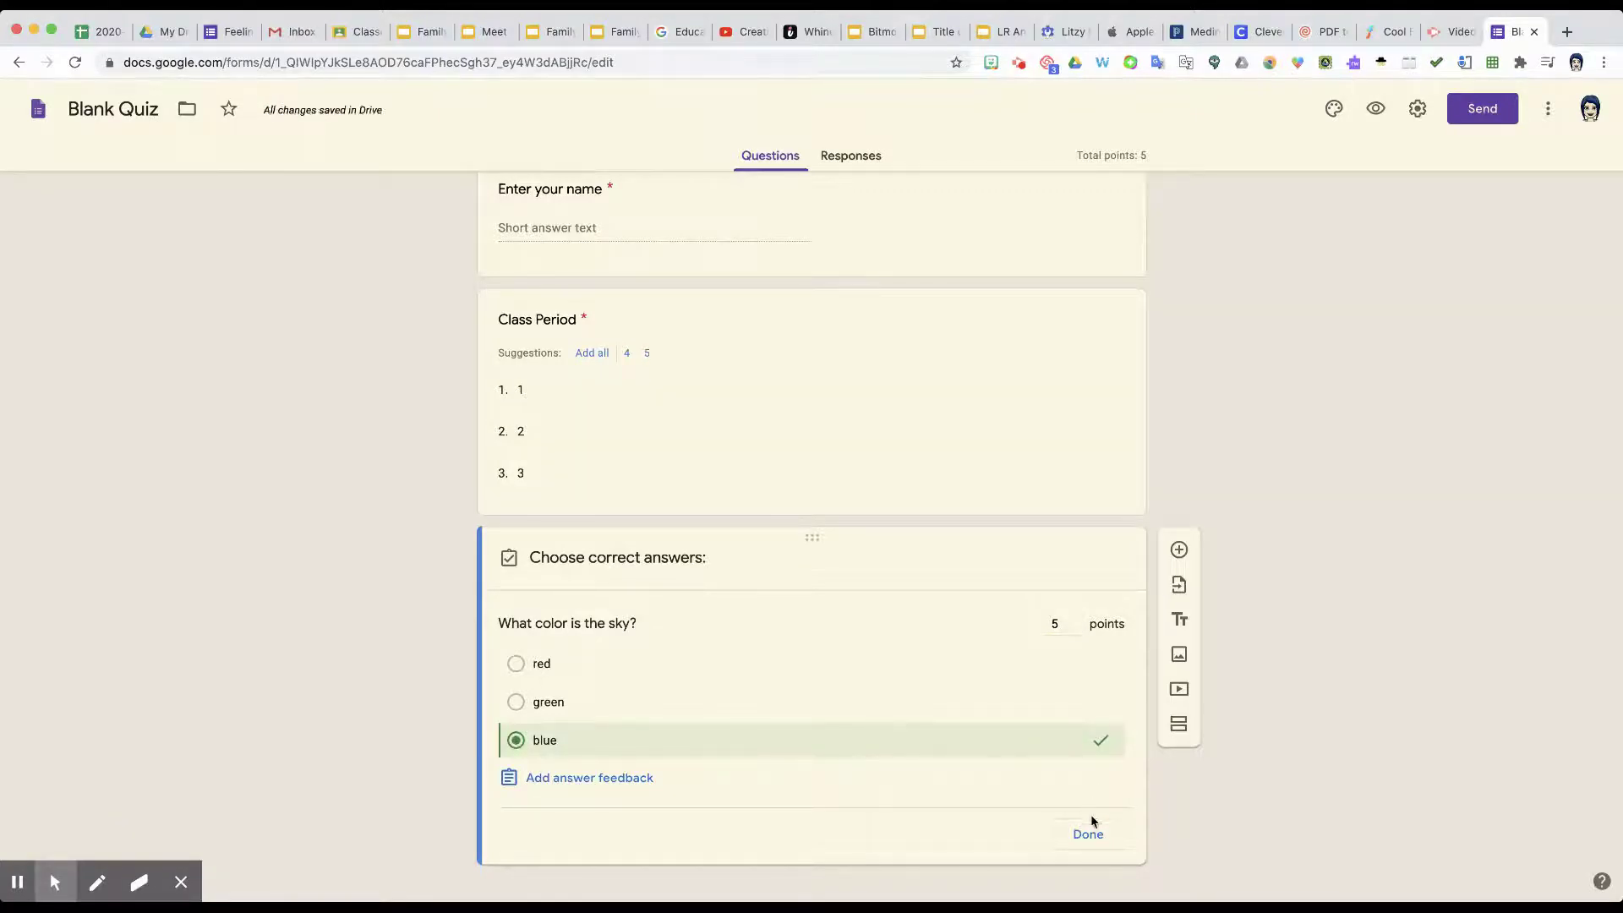
{"action": "left_click", "coordinate": [1088, 835]}
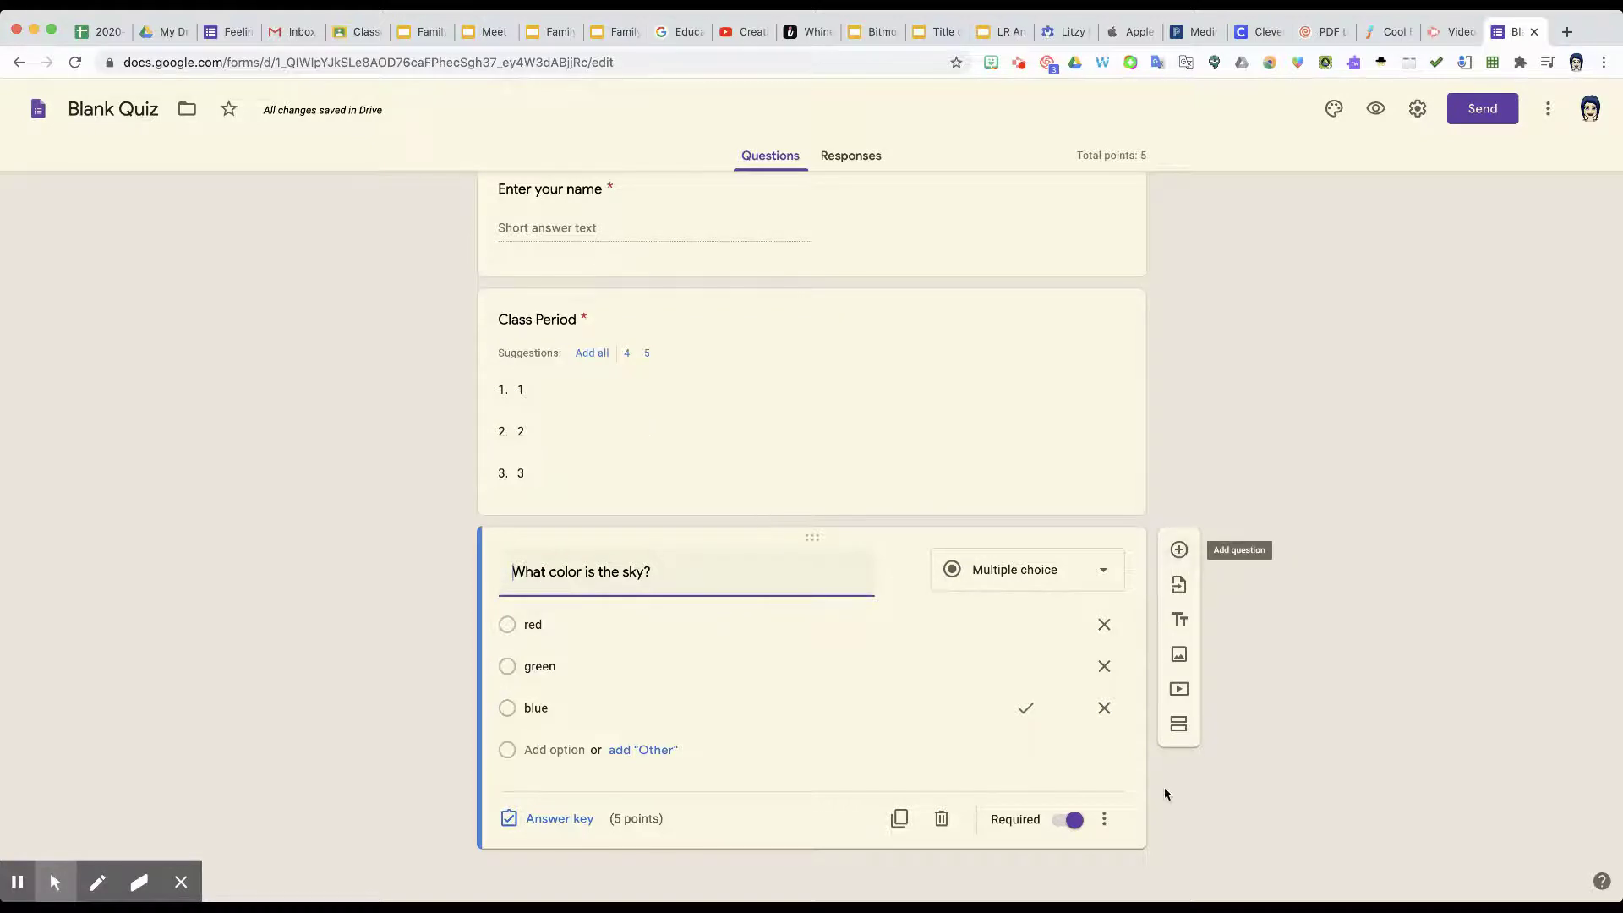
Review the available question types for the sky color question without changing the multiple choice setting.
{"action": "scroll", "coordinate": [1165, 829], "scroll_direction": "down", "scroll_amount": 1}
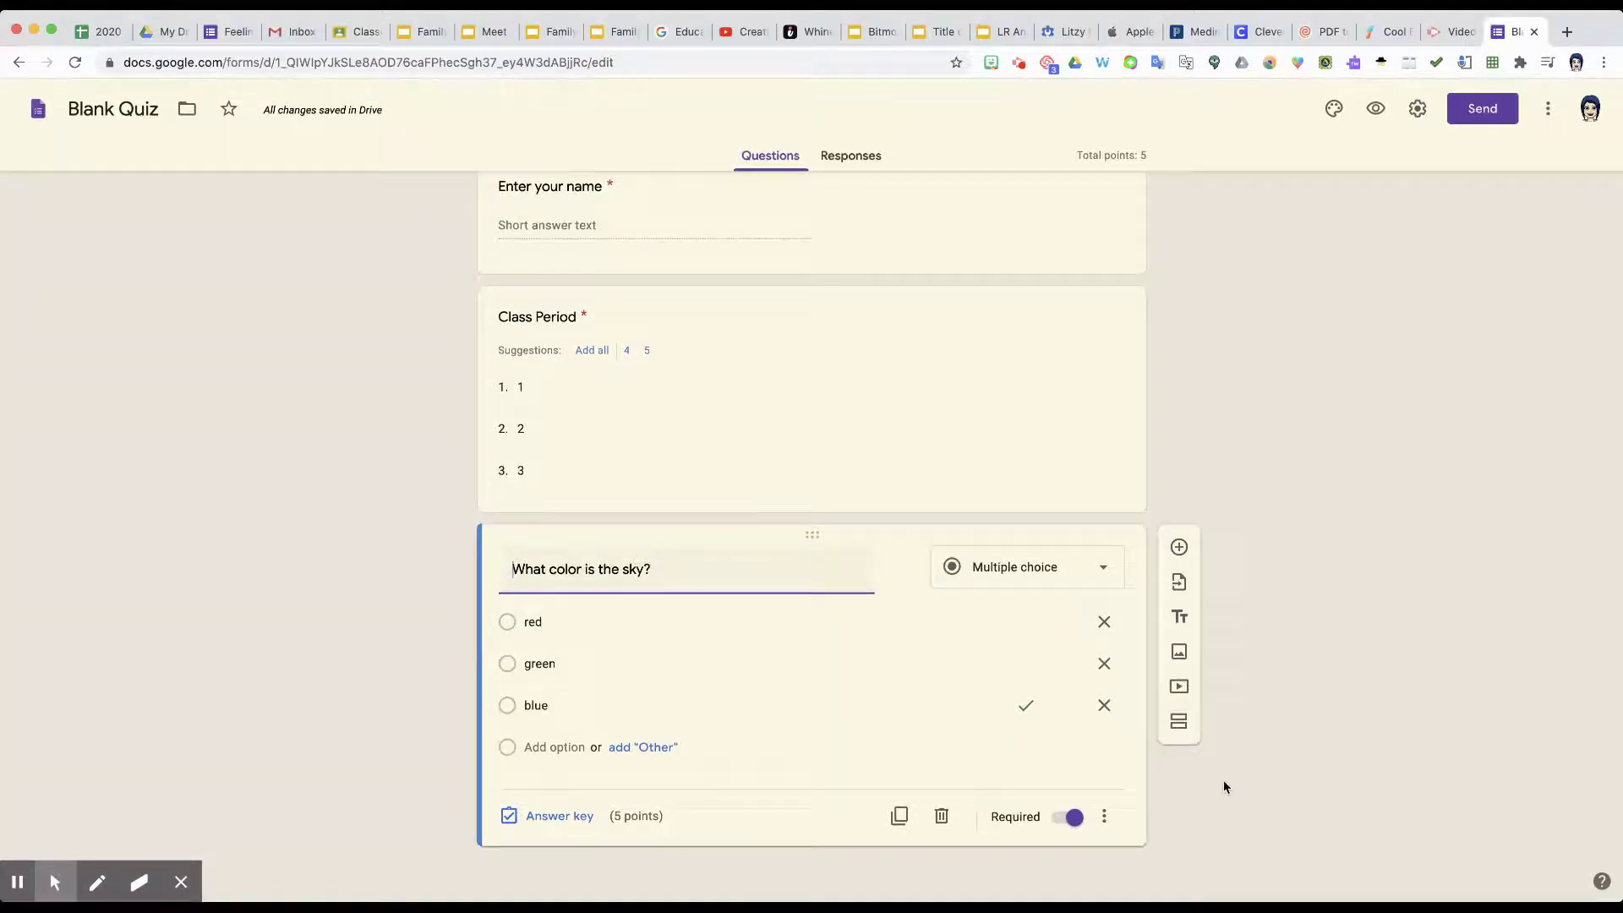
{"action": "left_click", "coordinate": [1067, 572]}
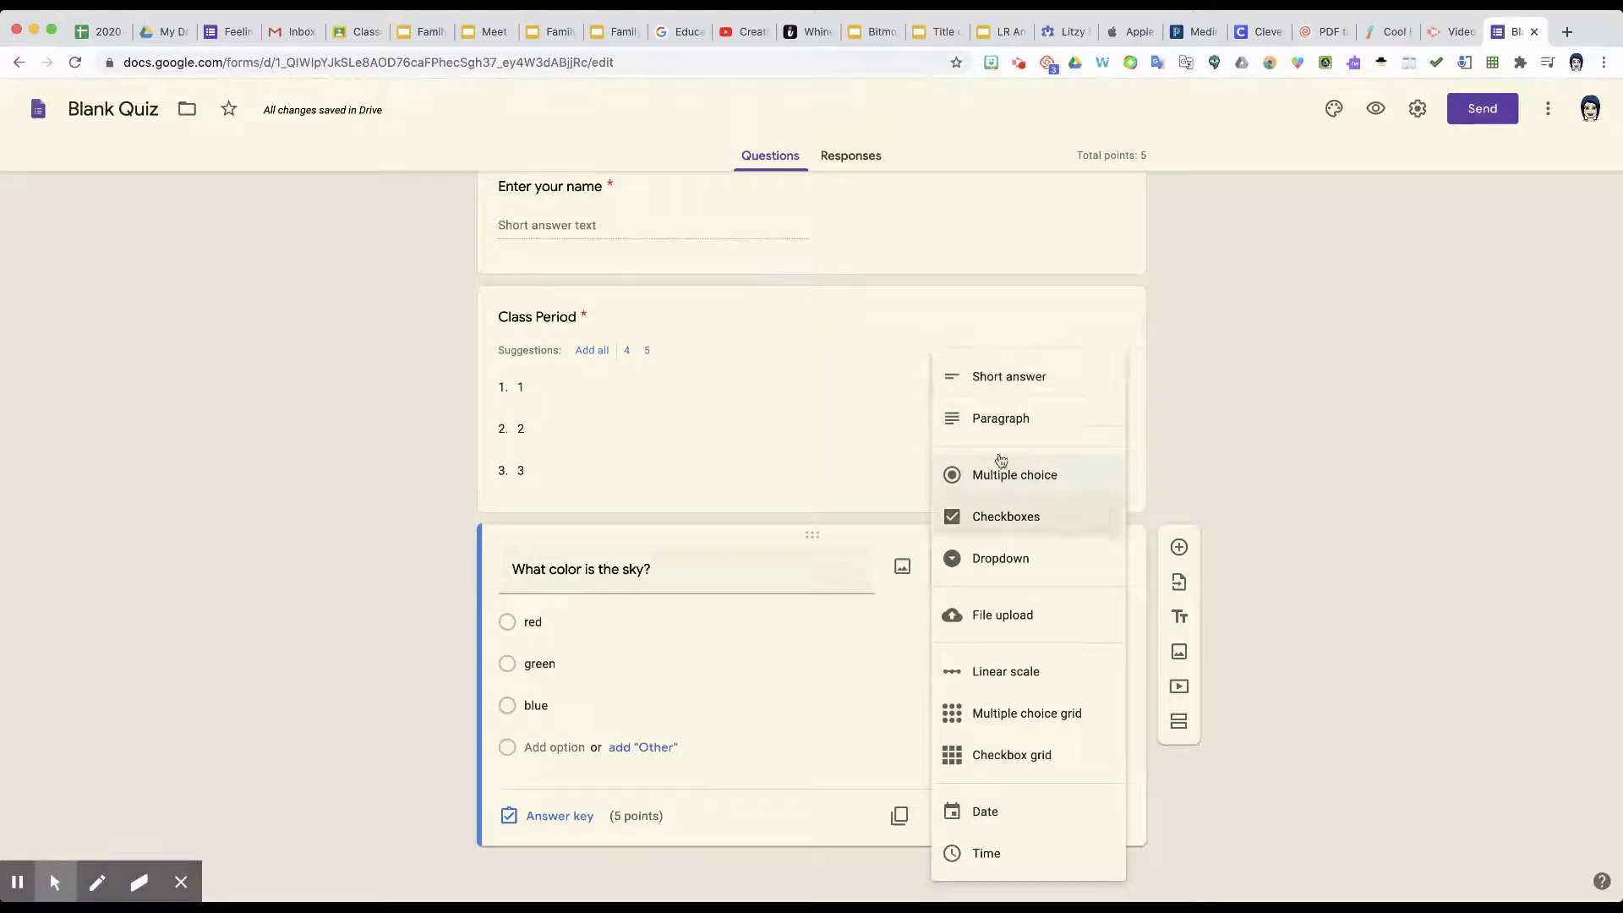
{"action": "left_click", "coordinate": [1229, 561]}
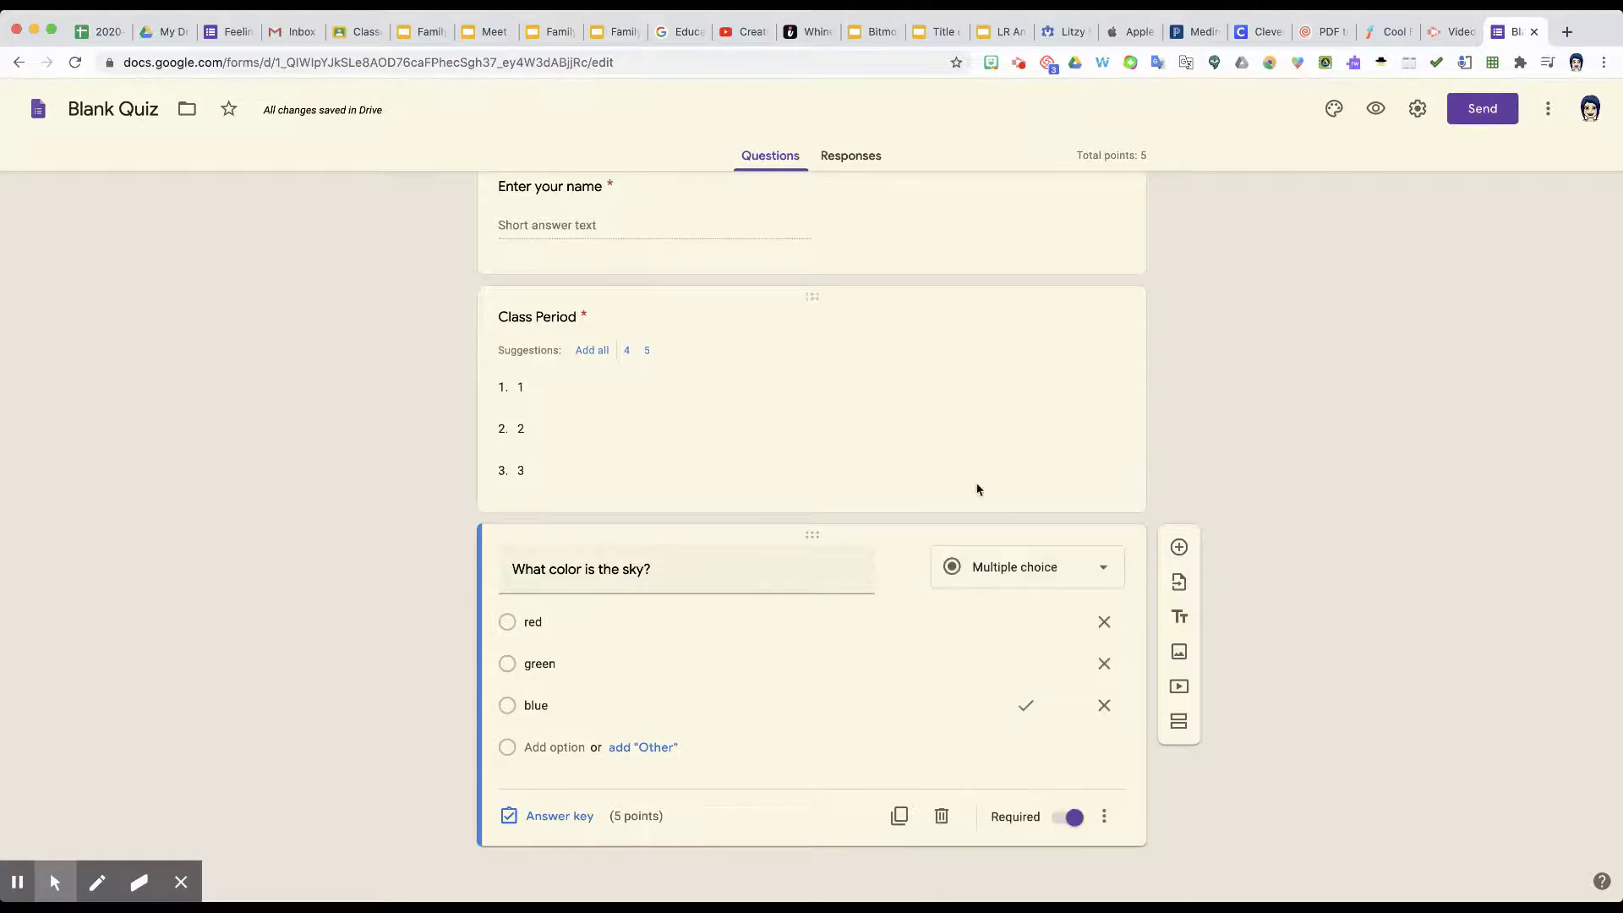
Show the responses view of the sample quiz.
{"action": "scroll", "coordinate": [764, 609], "scroll_direction": "up", "scroll_amount": 3}
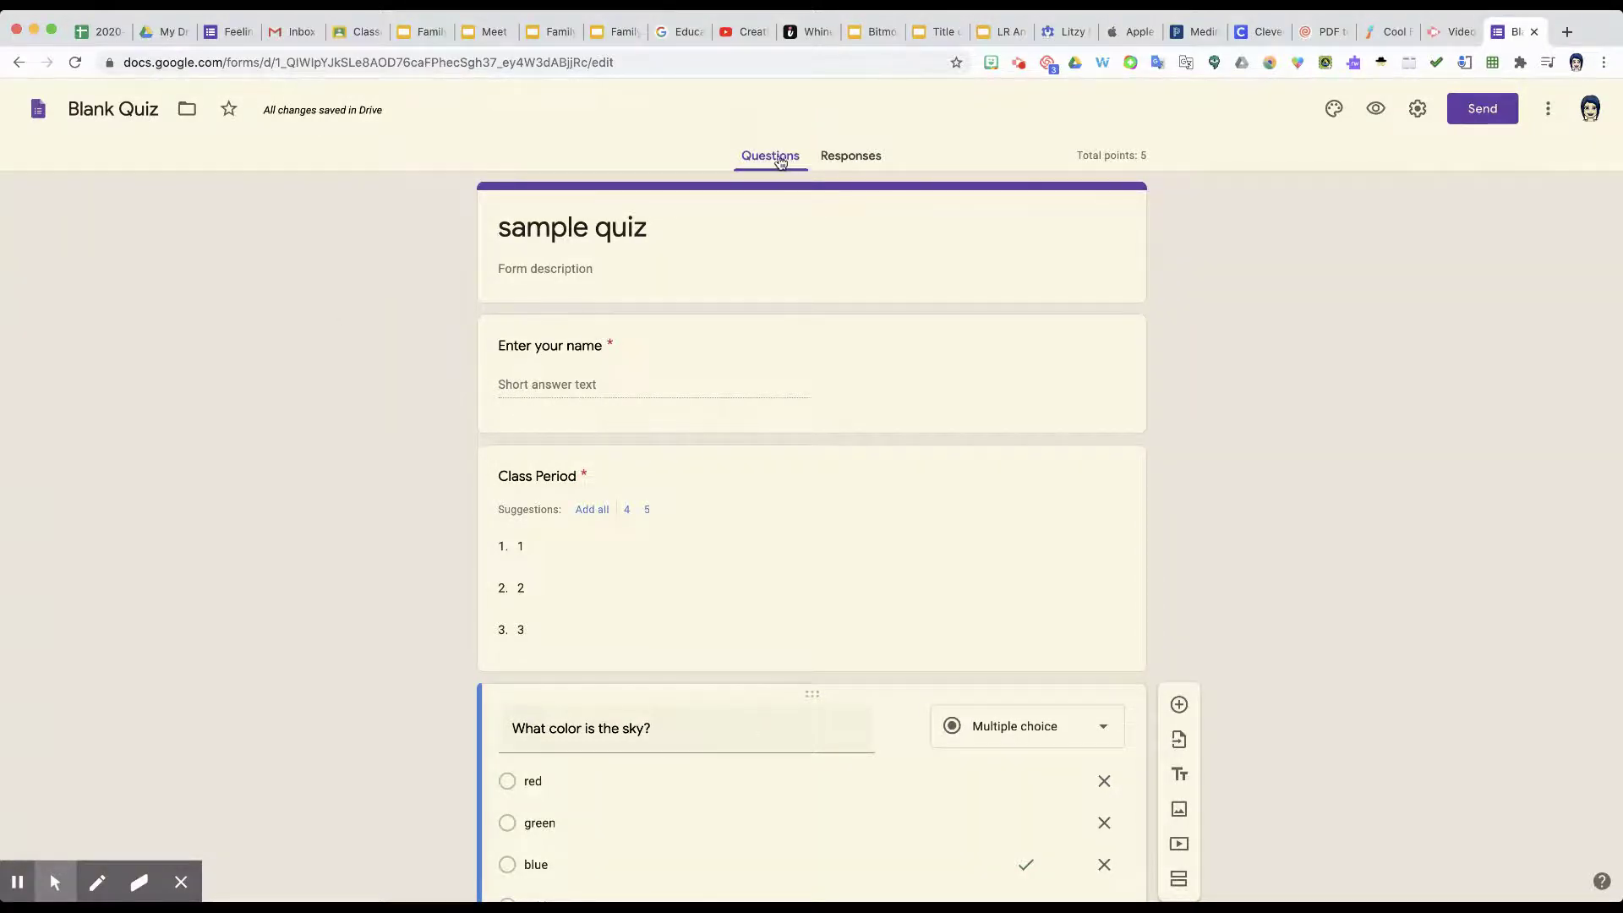
{"action": "left_click", "coordinate": [846, 160]}
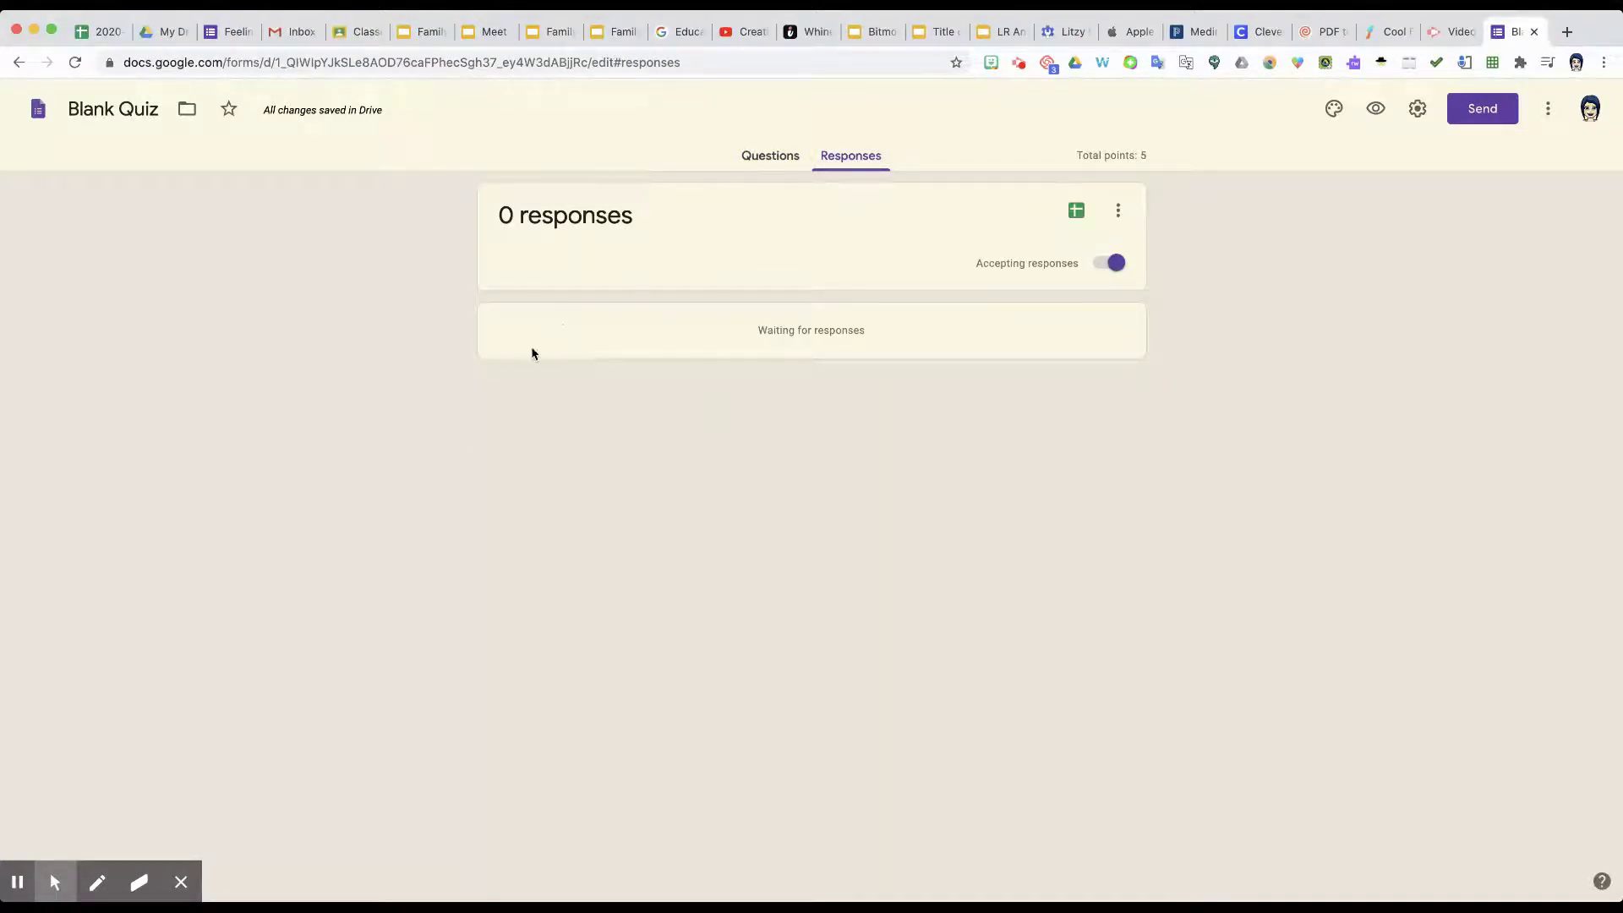
Switch to the "Feeling Stressed???" form and look through all of its questions.
{"action": "left_click", "coordinate": [230, 32]}
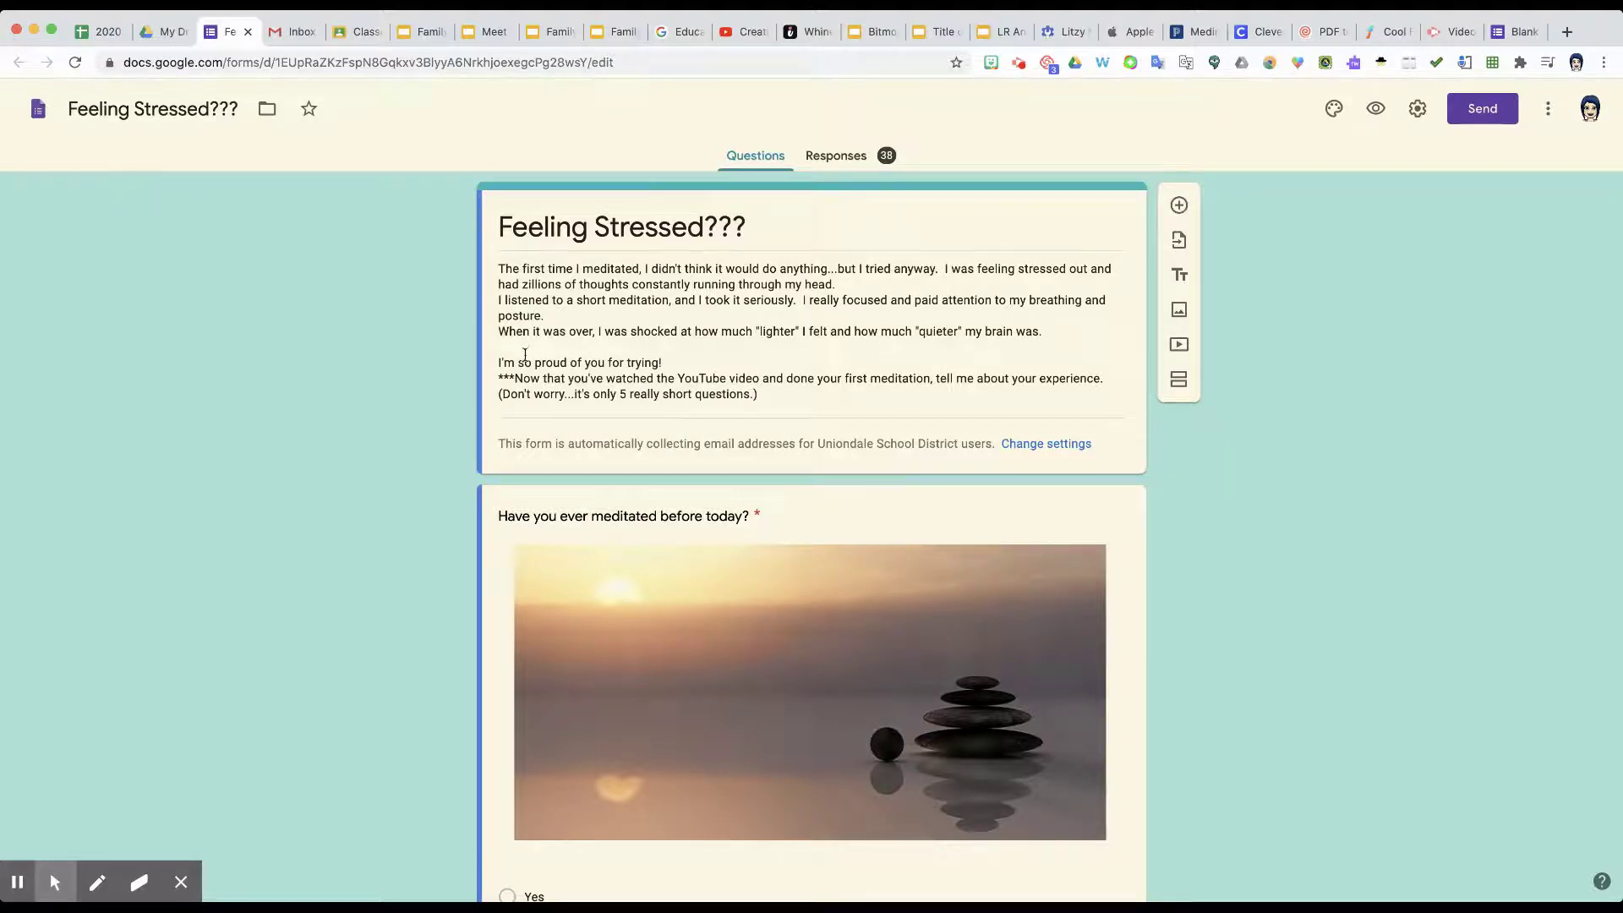
{"action": "scroll", "coordinate": [358, 512], "scroll_direction": "down", "scroll_amount": 20}
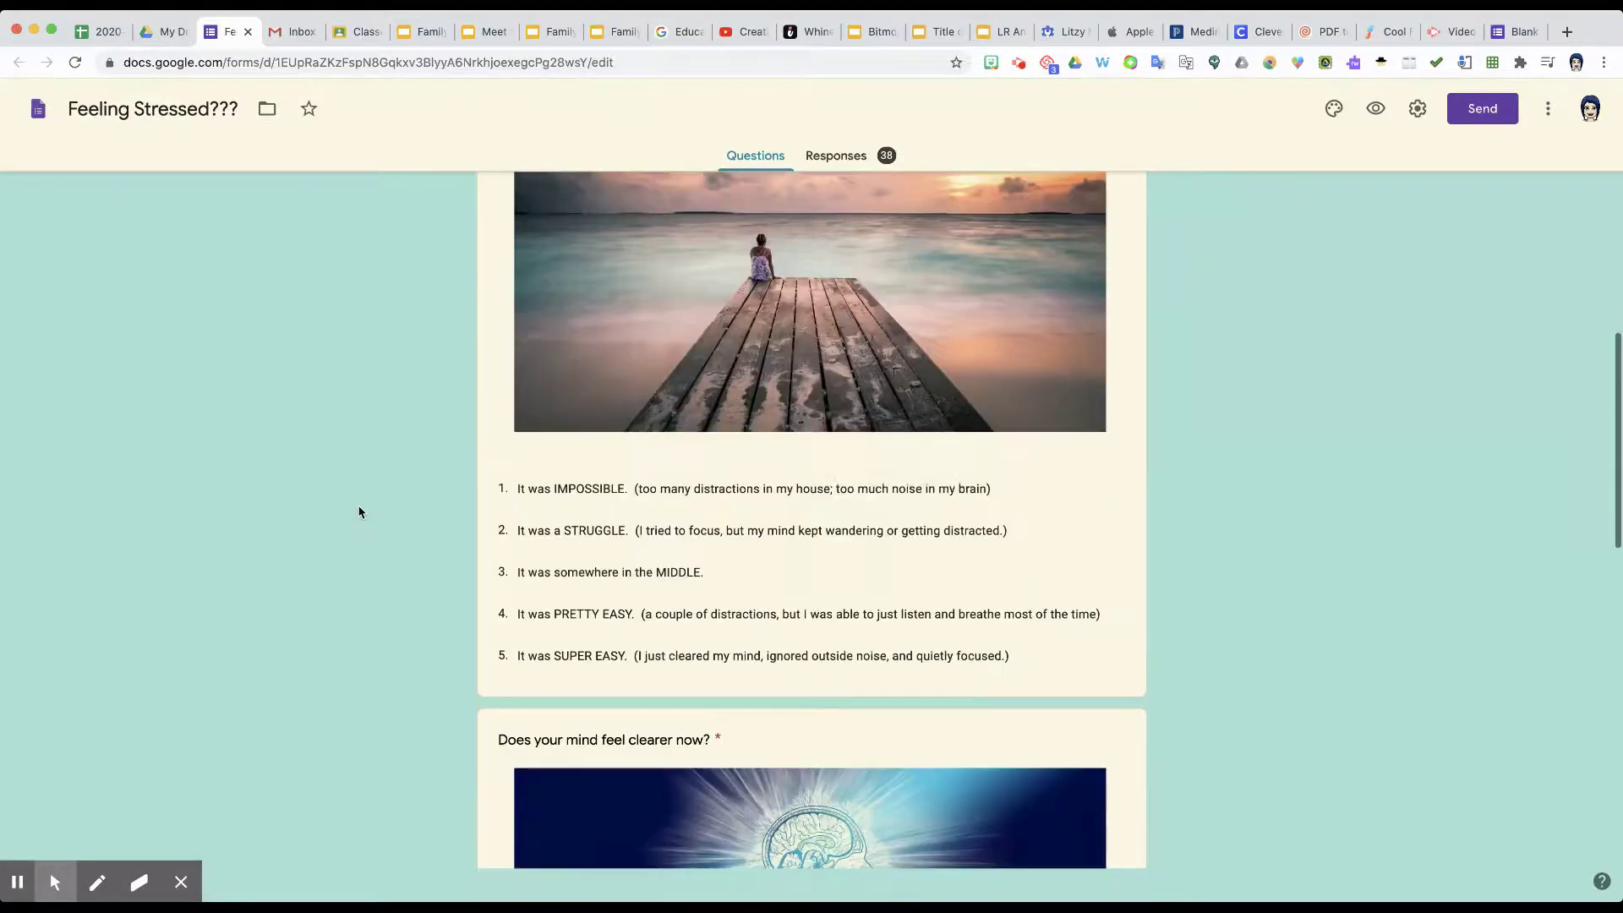
{"action": "scroll", "coordinate": [359, 511], "scroll_direction": "down", "scroll_amount": 10}
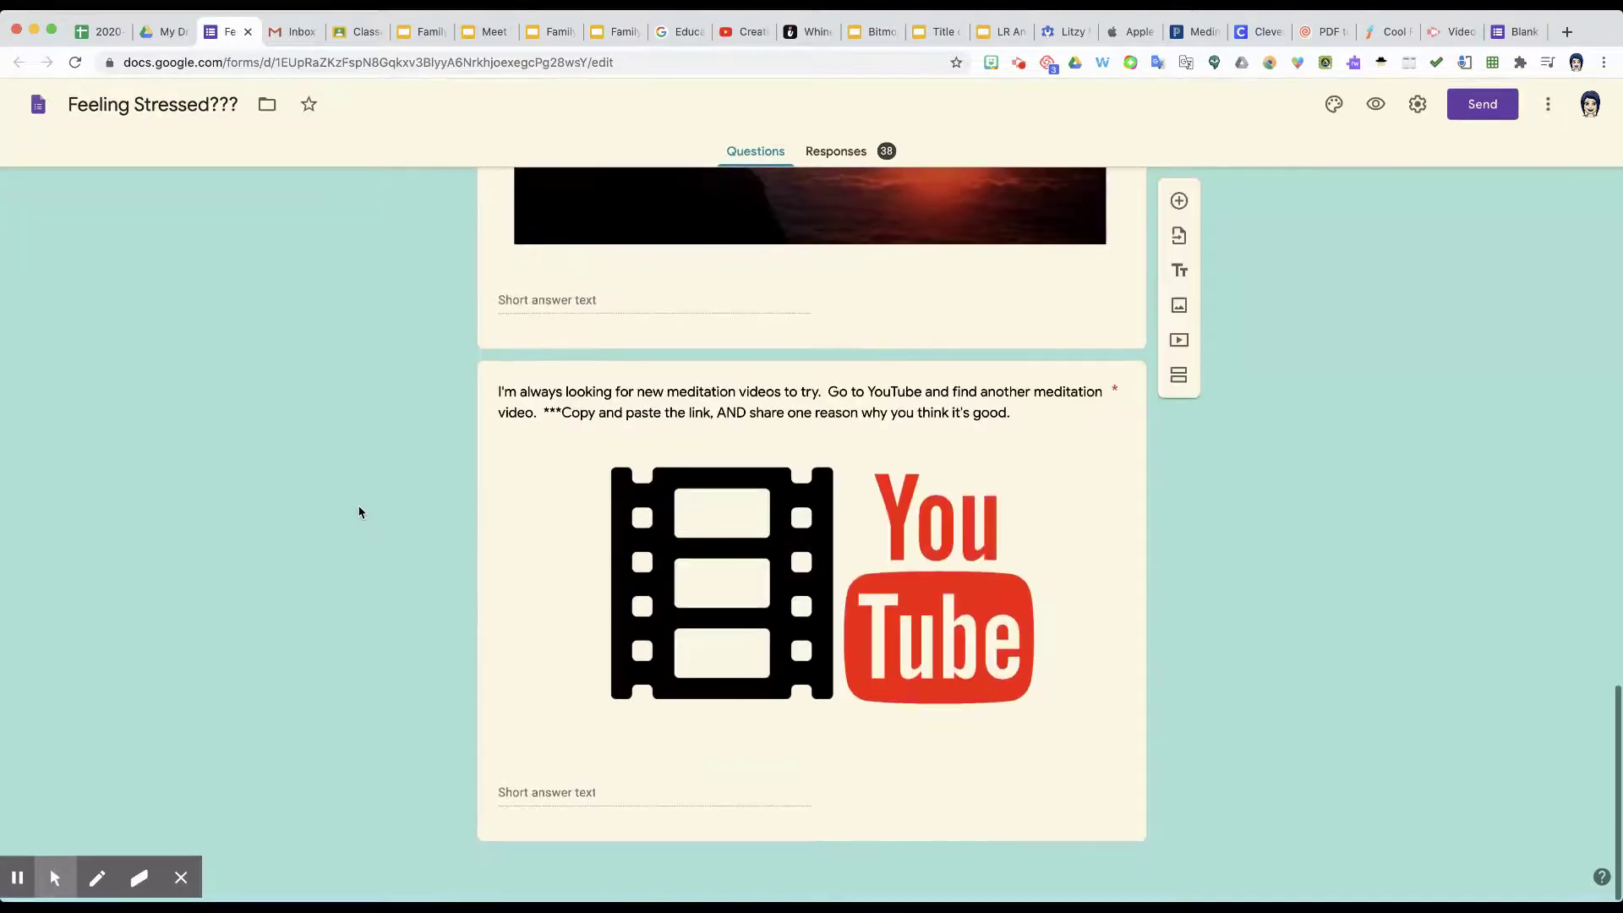
{"action": "scroll", "coordinate": [358, 512], "scroll_direction": "up", "scroll_amount": 20}
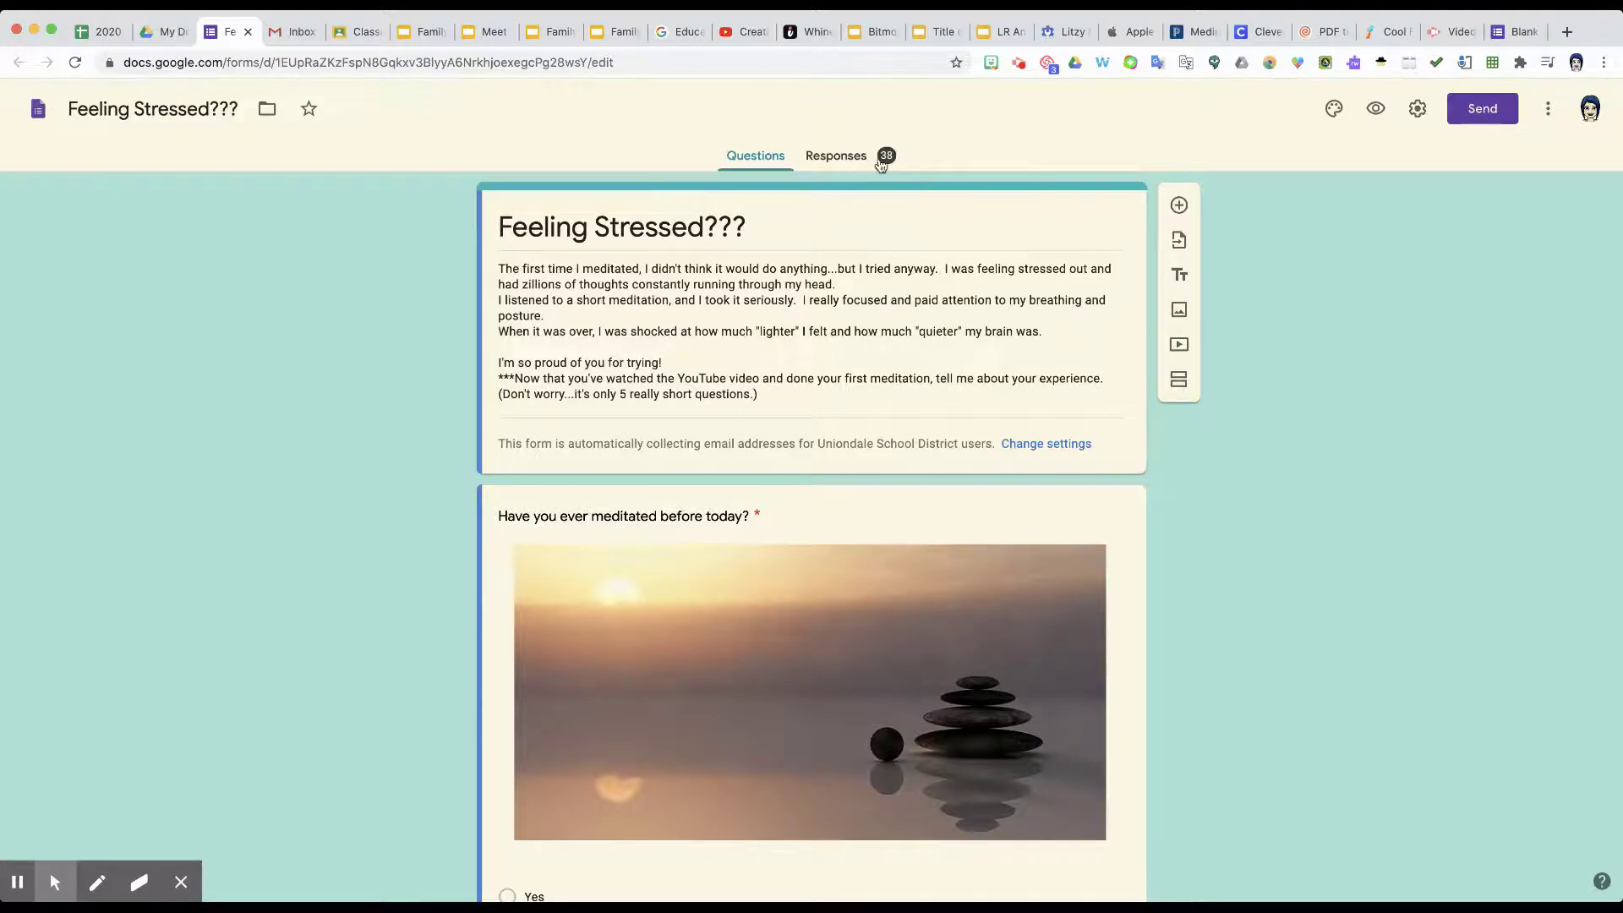
Show the response summary of the "Feeling Stressed???" form and look through the list of respondents.
{"action": "left_click", "coordinate": [840, 158]}
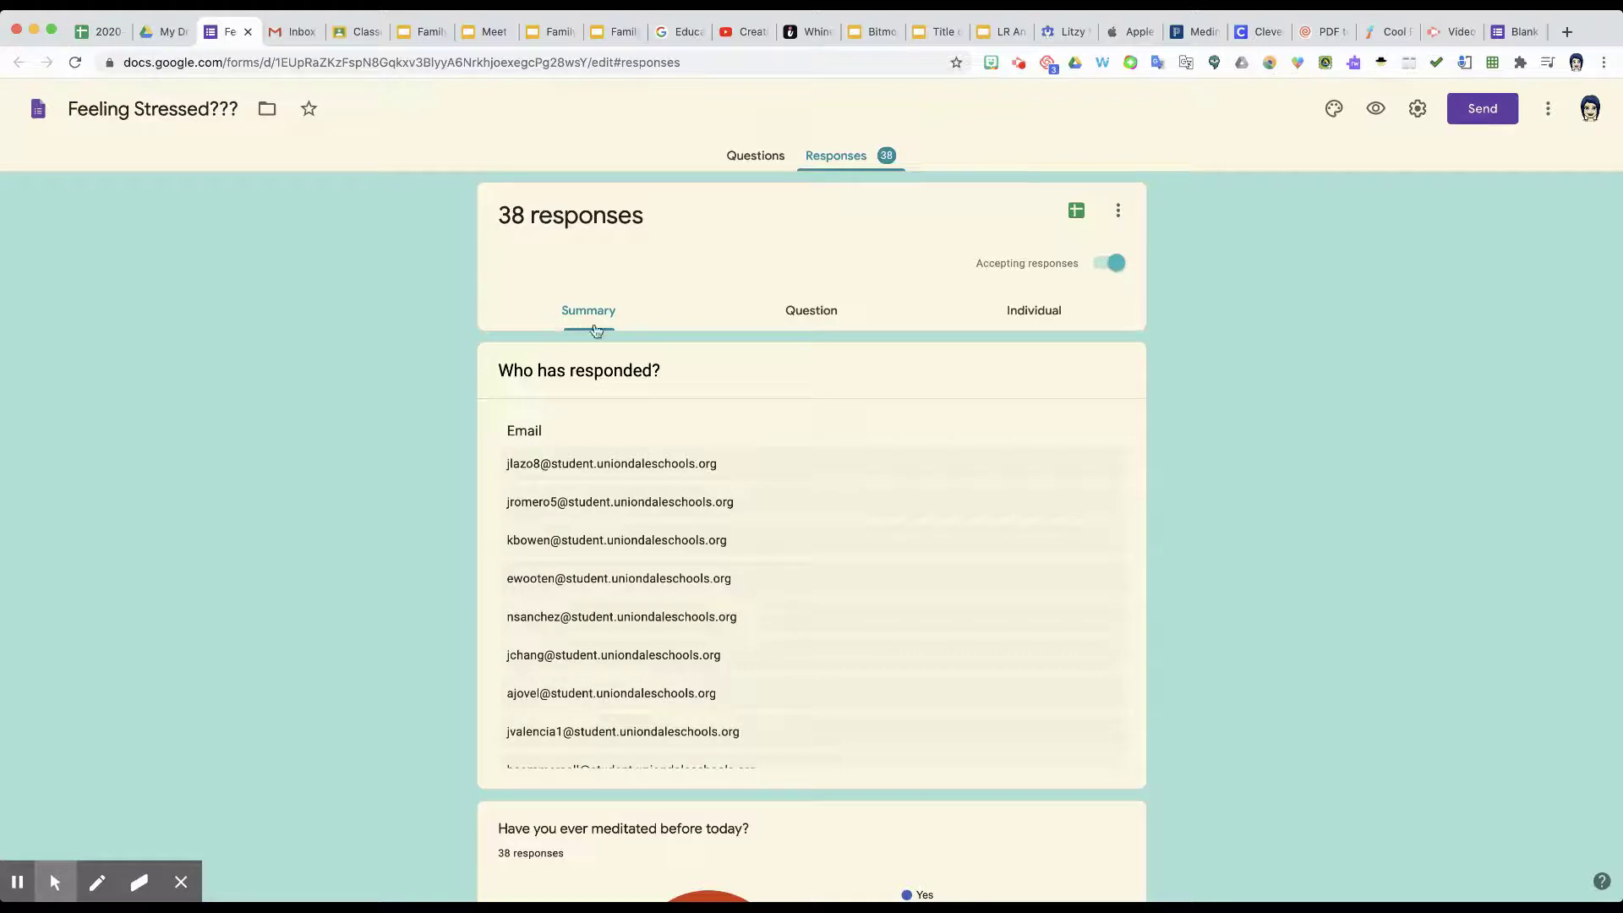
{"action": "scroll", "coordinate": [397, 392], "scroll_direction": "down", "scroll_amount": 2}
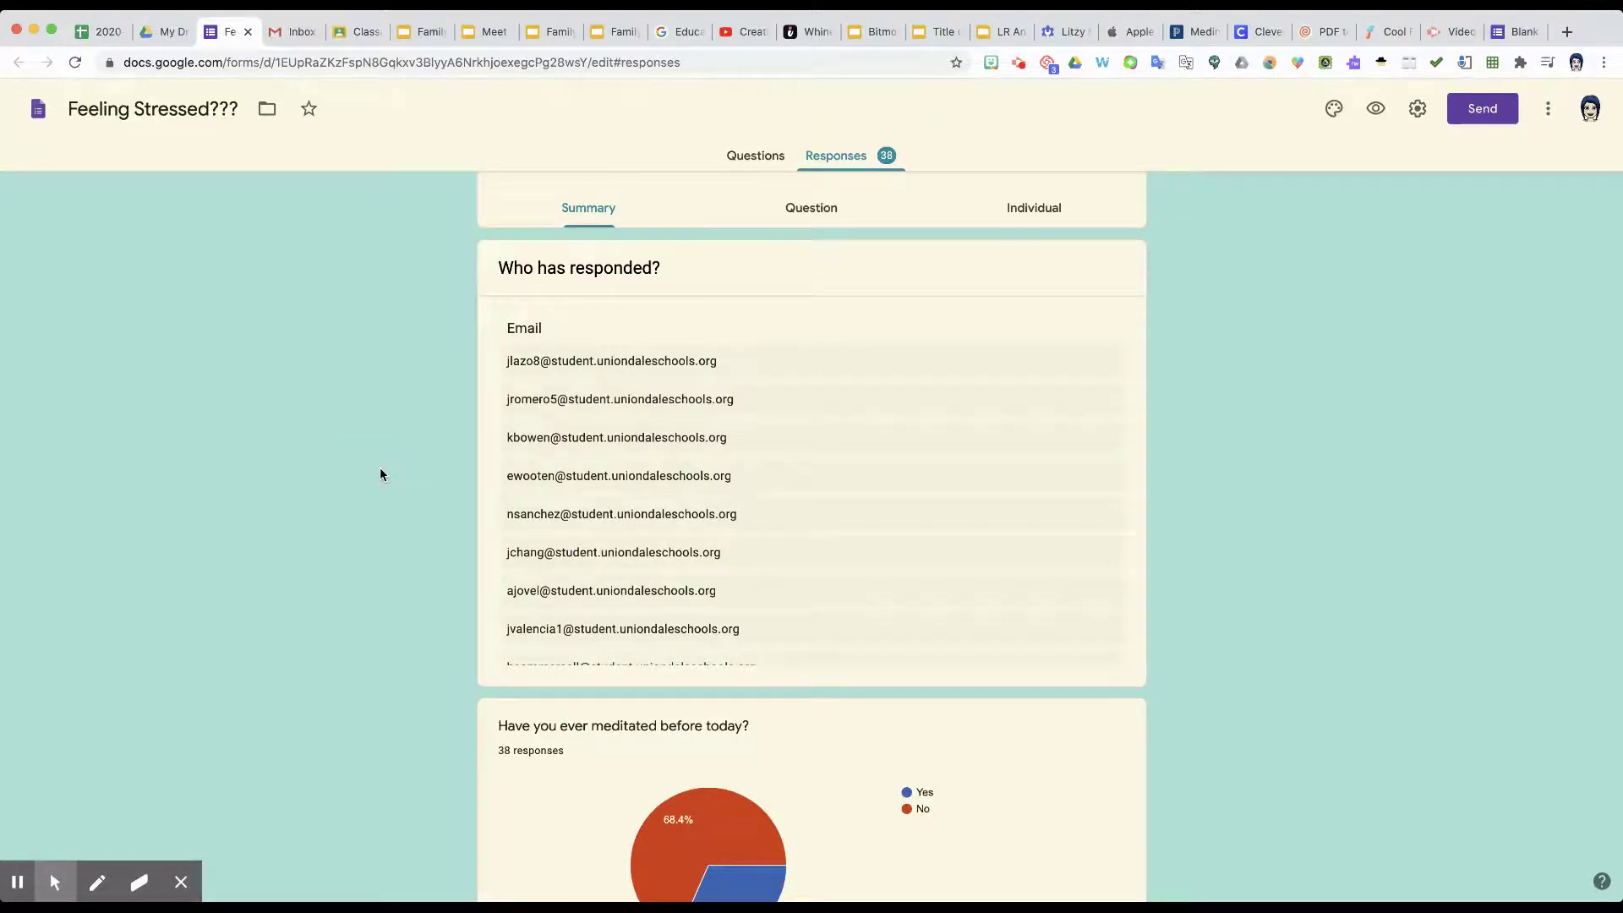
{"action": "scroll", "coordinate": [617, 497], "scroll_direction": "down", "scroll_amount": 10}
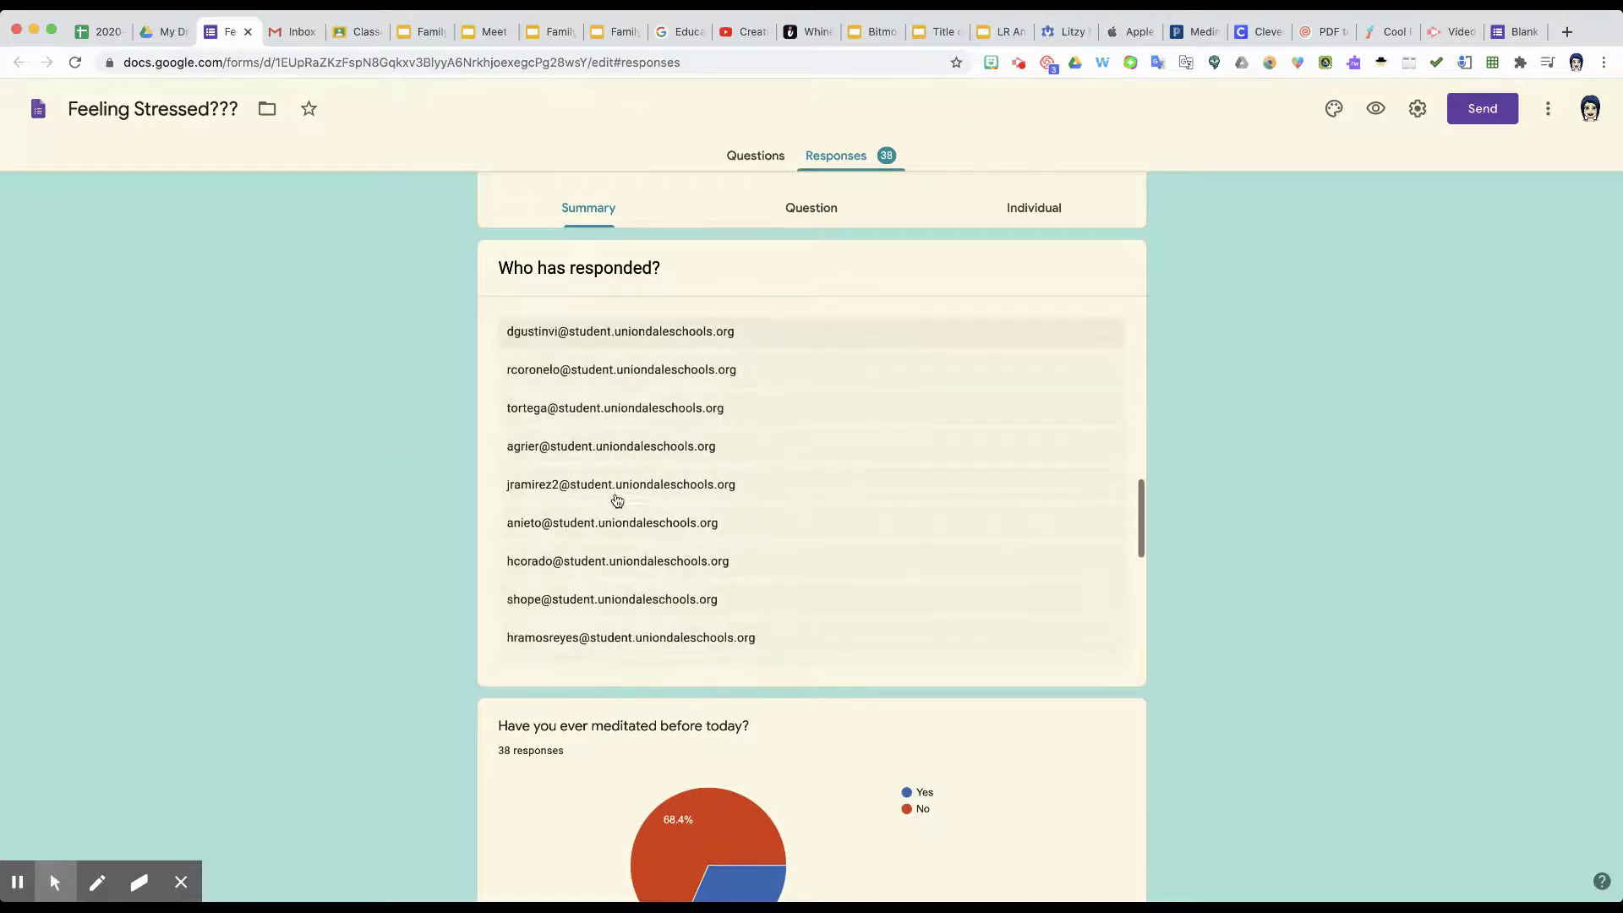
{"action": "scroll", "coordinate": [617, 498], "scroll_direction": "down", "scroll_amount": 5}
Examine the summary charts and written answers for each question of the "Feeling Stressed???" form.
{"action": "scroll", "coordinate": [404, 620], "scroll_direction": "down", "scroll_amount": 5}
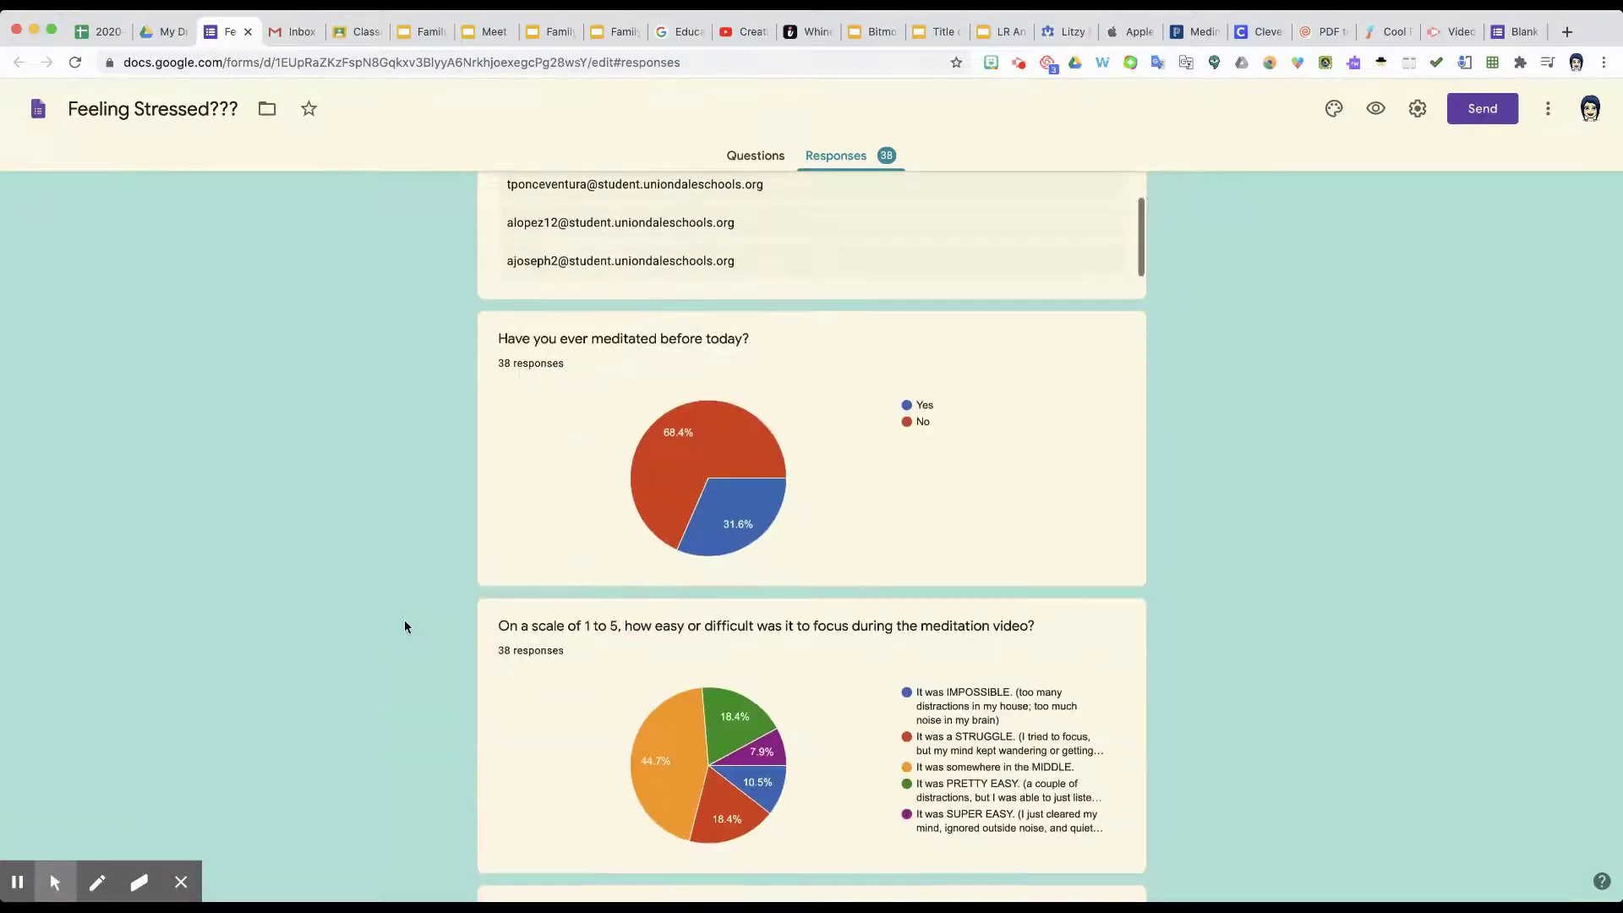
{"action": "mouse_move", "coordinate": [649, 509]}
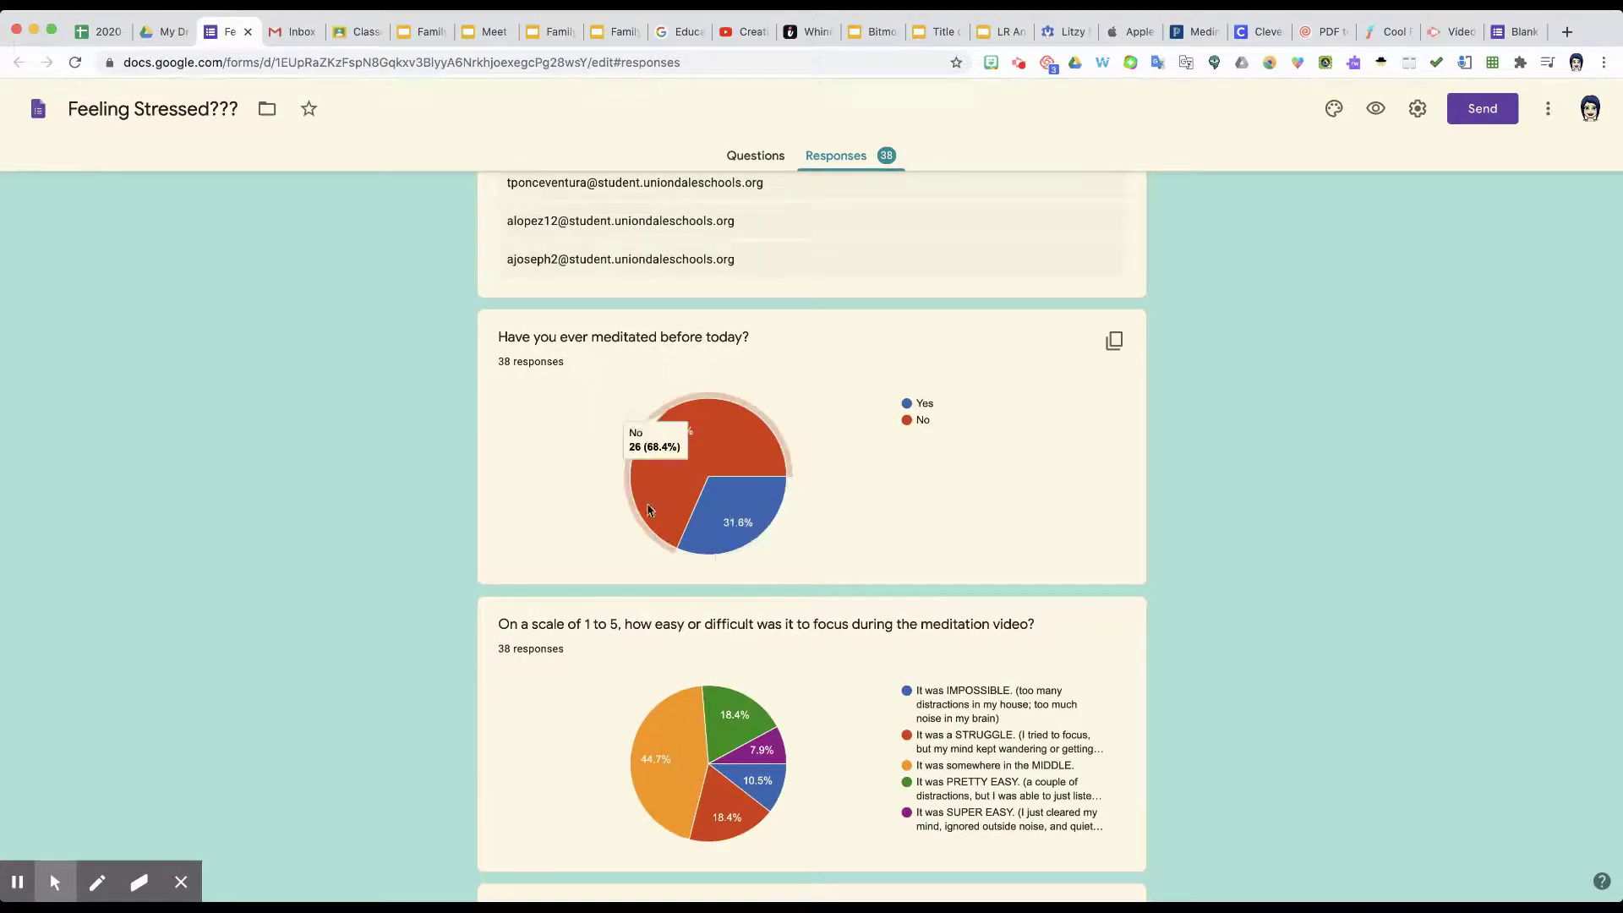
{"action": "scroll", "coordinate": [440, 562], "scroll_direction": "down", "scroll_amount": 7}
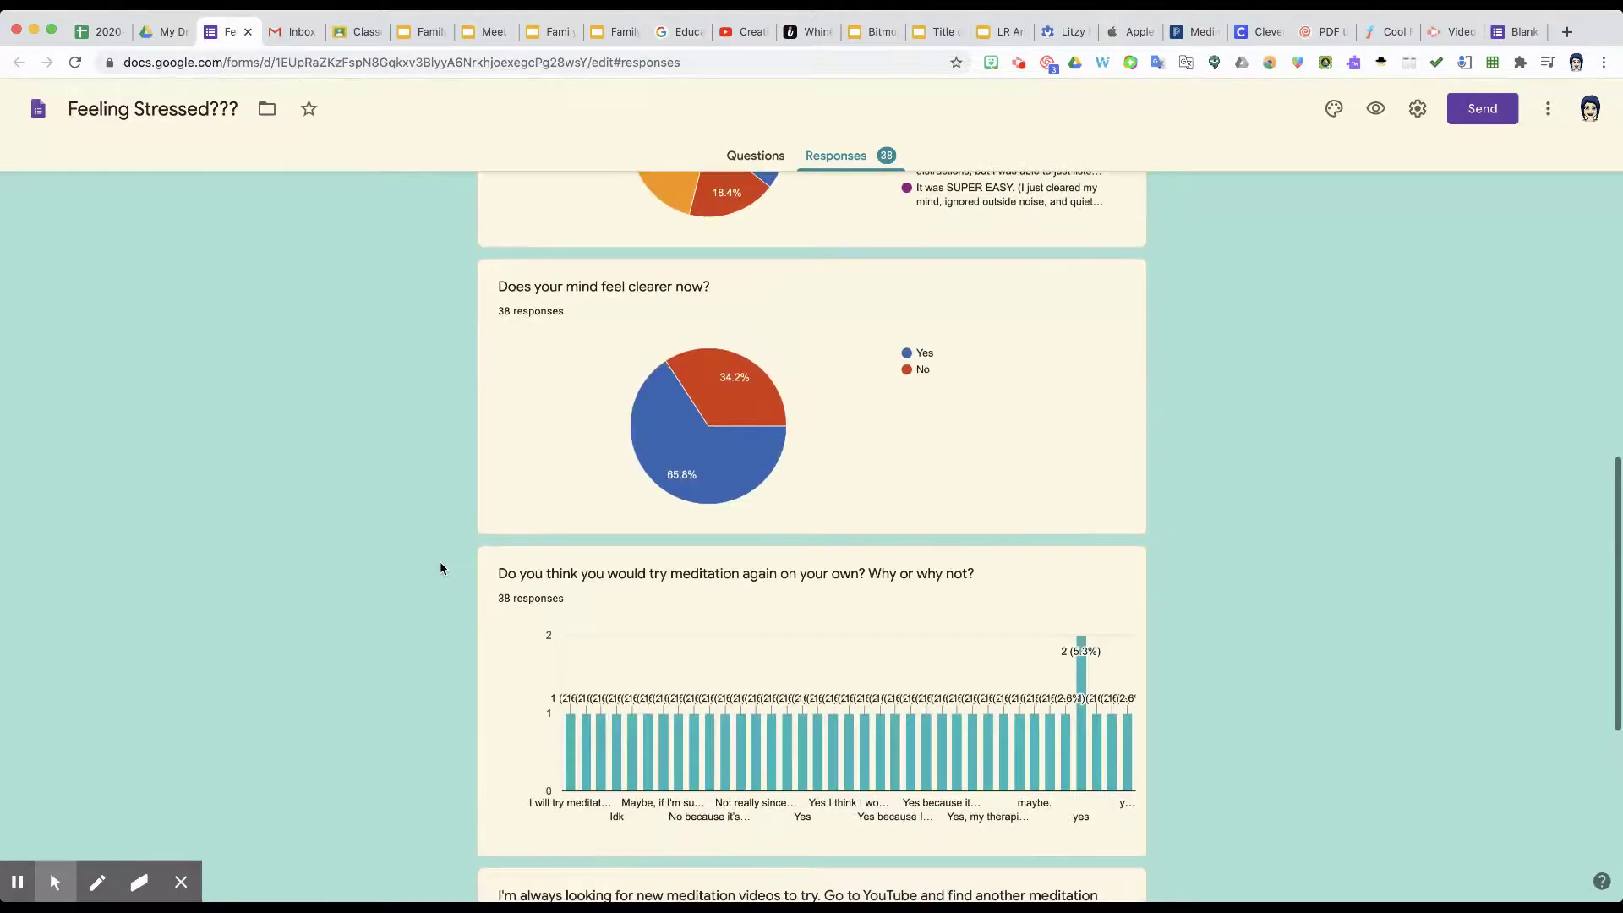
{"action": "scroll", "coordinate": [297, 681], "scroll_direction": "down", "scroll_amount": 3}
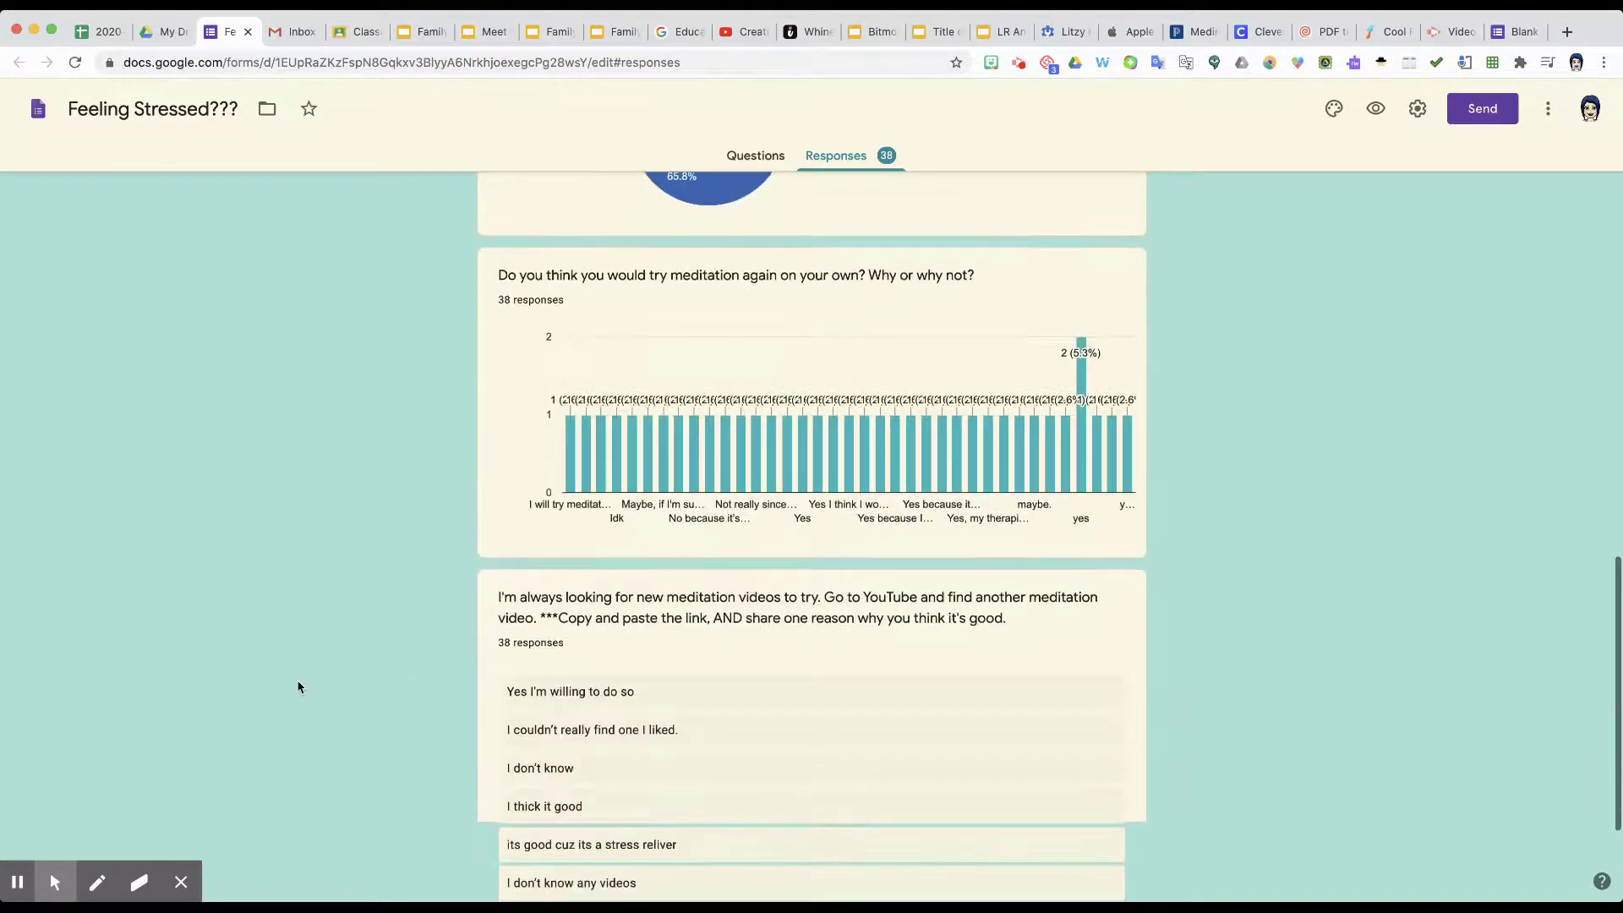
{"action": "scroll", "coordinate": [297, 687], "scroll_direction": "down", "scroll_amount": 1}
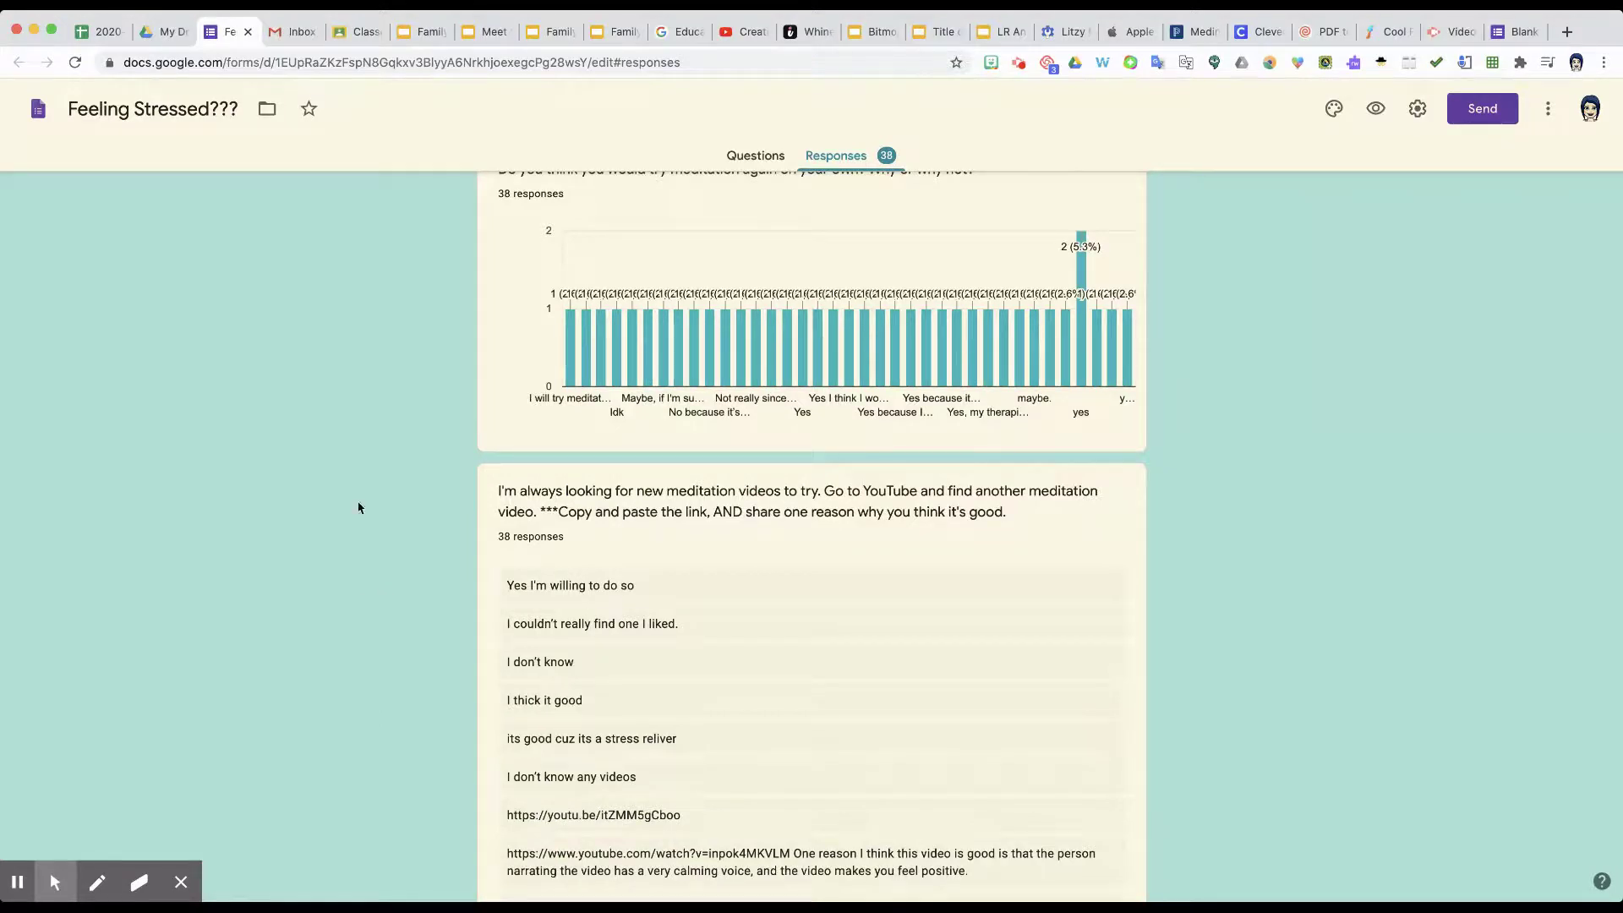
{"action": "scroll", "coordinate": [358, 507], "scroll_direction": "down", "scroll_amount": 1}
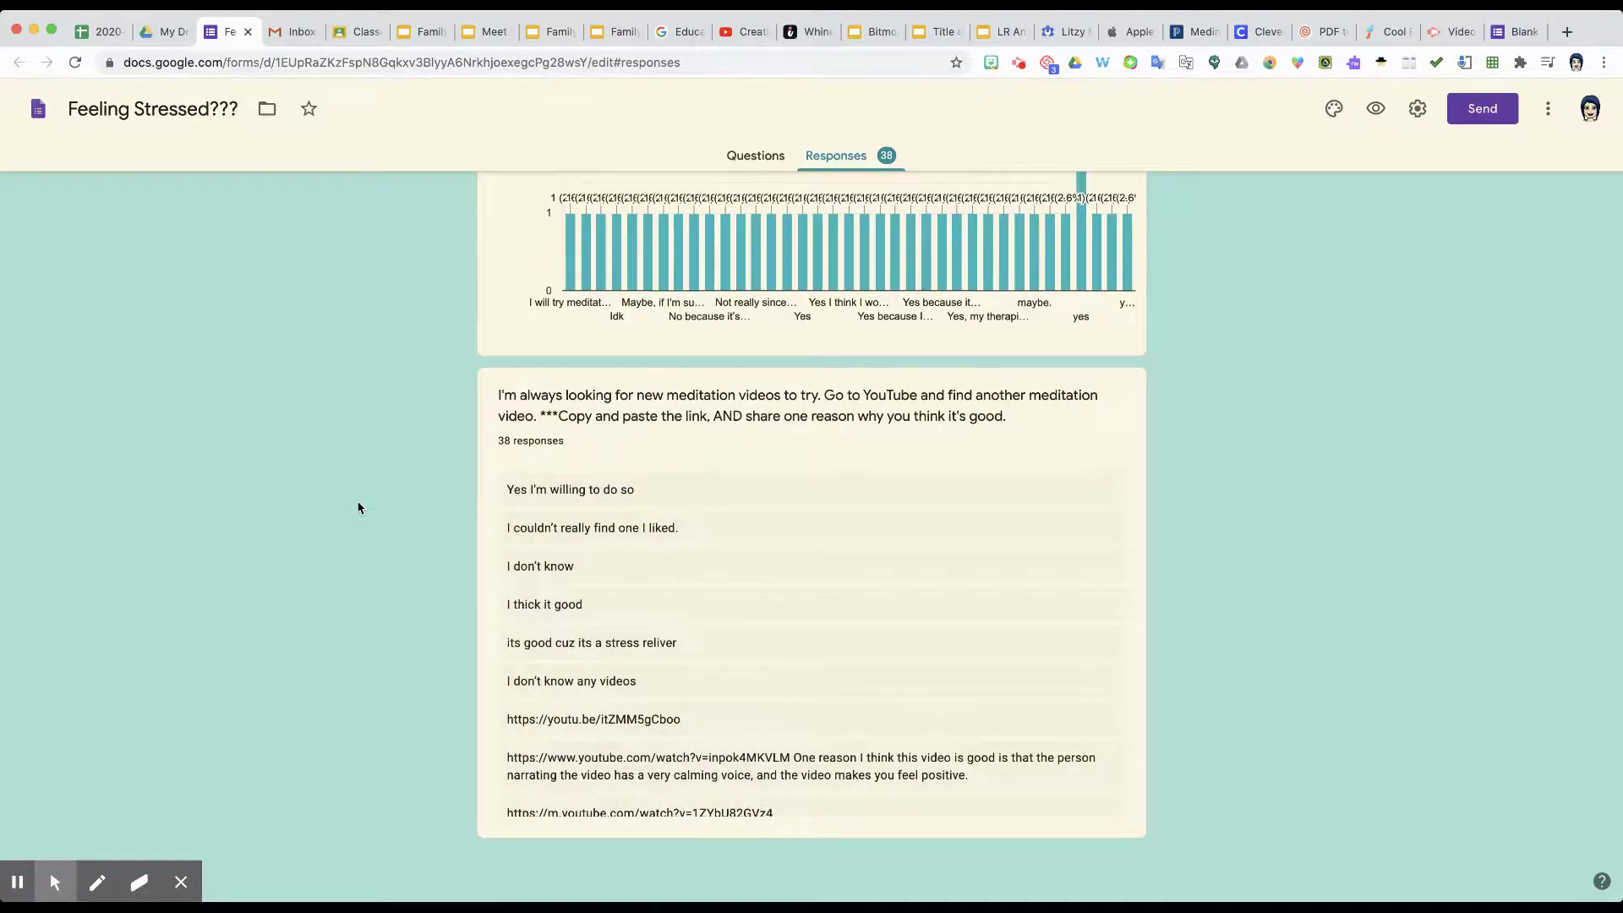
{"action": "scroll", "coordinate": [358, 507], "scroll_direction": "up", "scroll_amount": 1}
{"action": "scroll", "coordinate": [358, 507], "scroll_direction": "down", "scroll_amount": 1}
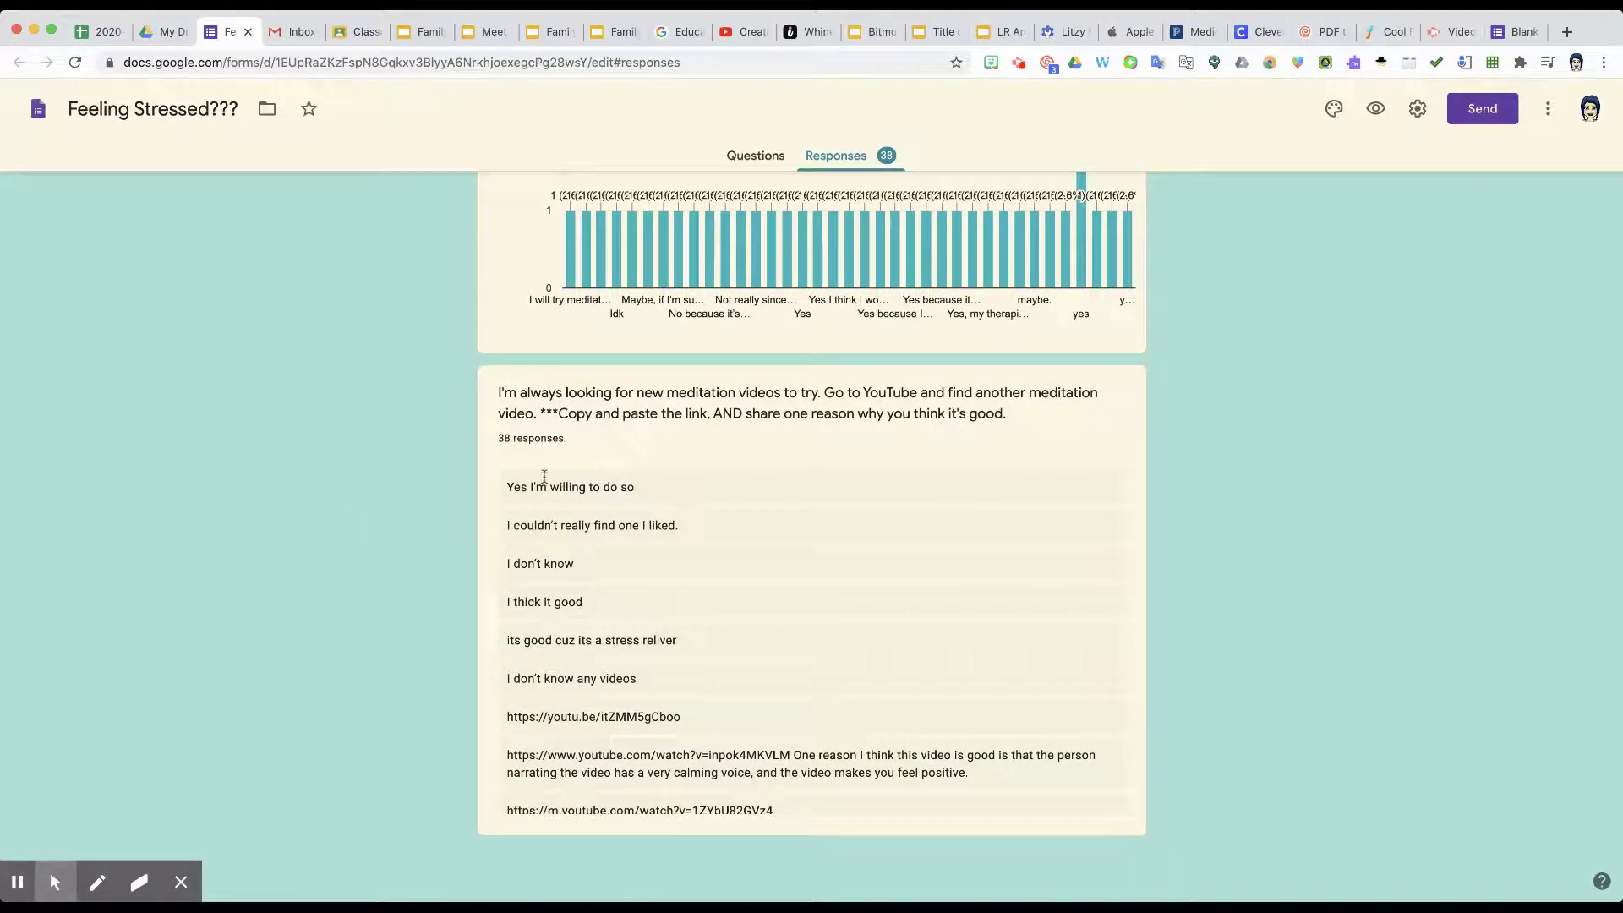
{"action": "scroll", "coordinate": [623, 481], "scroll_direction": "down", "scroll_amount": 1}
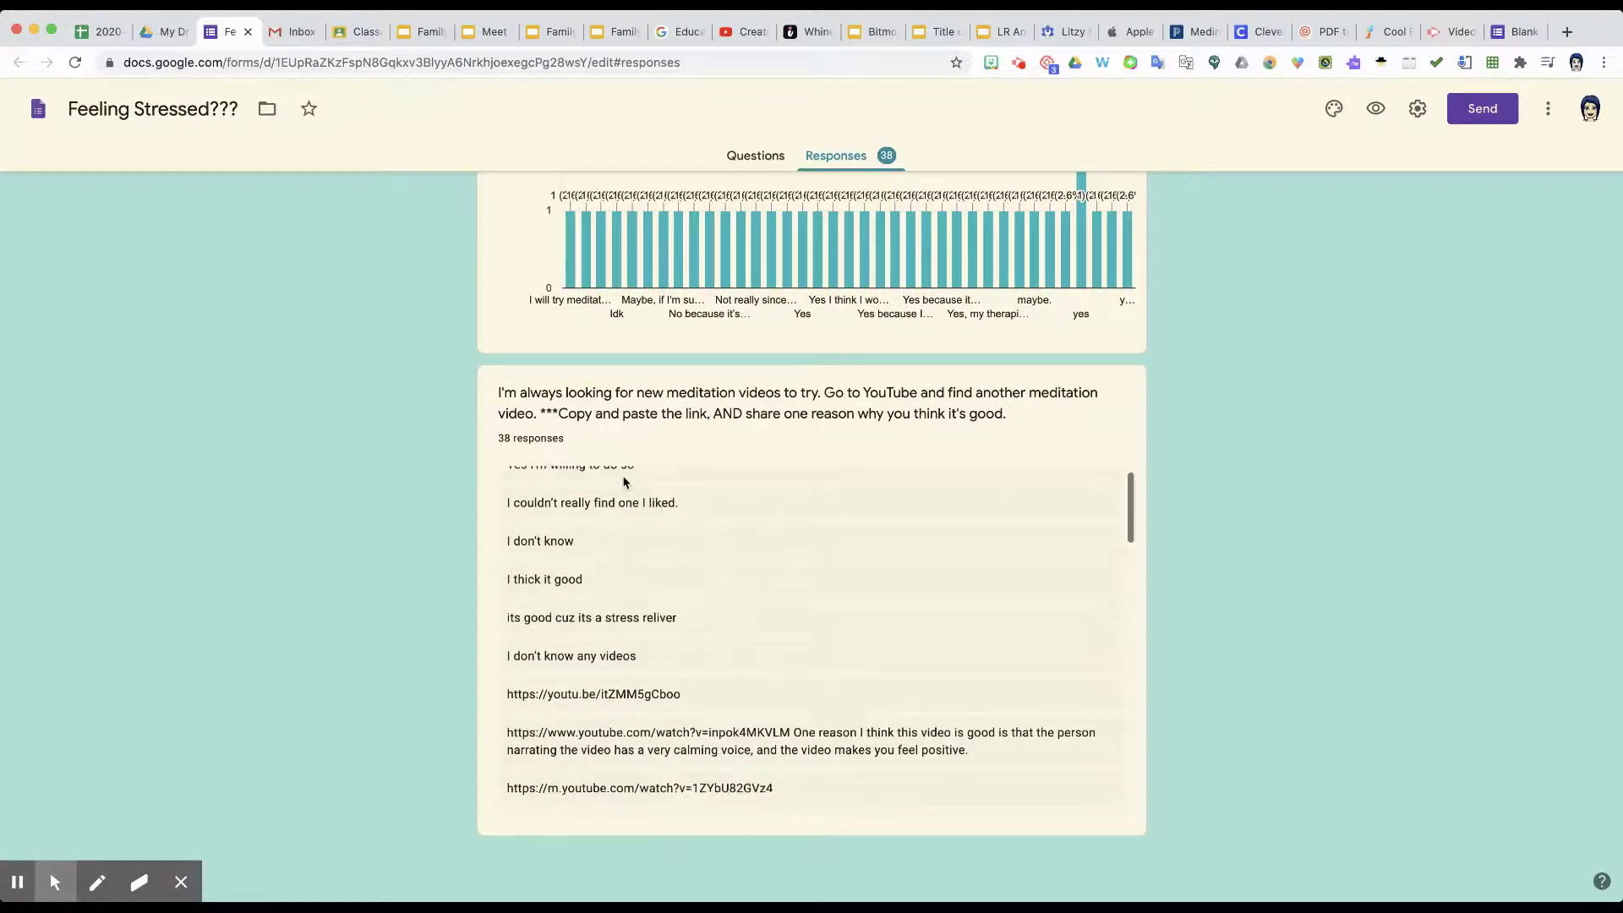
{"action": "scroll", "coordinate": [624, 482], "scroll_direction": "up", "scroll_amount": 1}
{"action": "scroll", "coordinate": [623, 481], "scroll_direction": "up", "scroll_amount": 8}
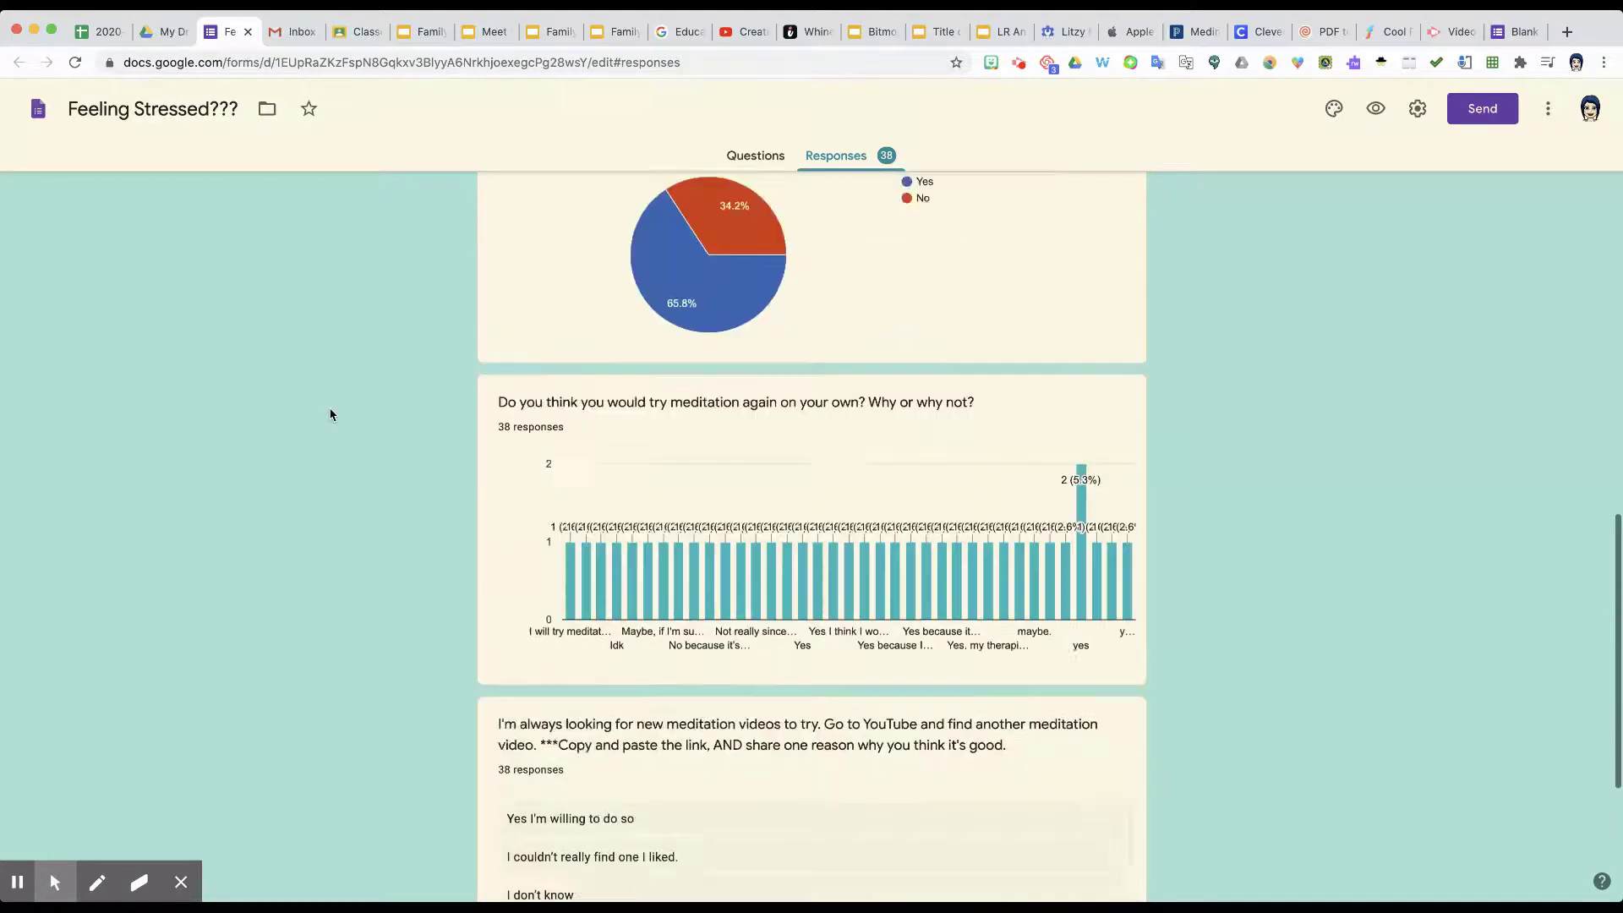
{"action": "scroll", "coordinate": [330, 414], "scroll_direction": "up", "scroll_amount": 4}
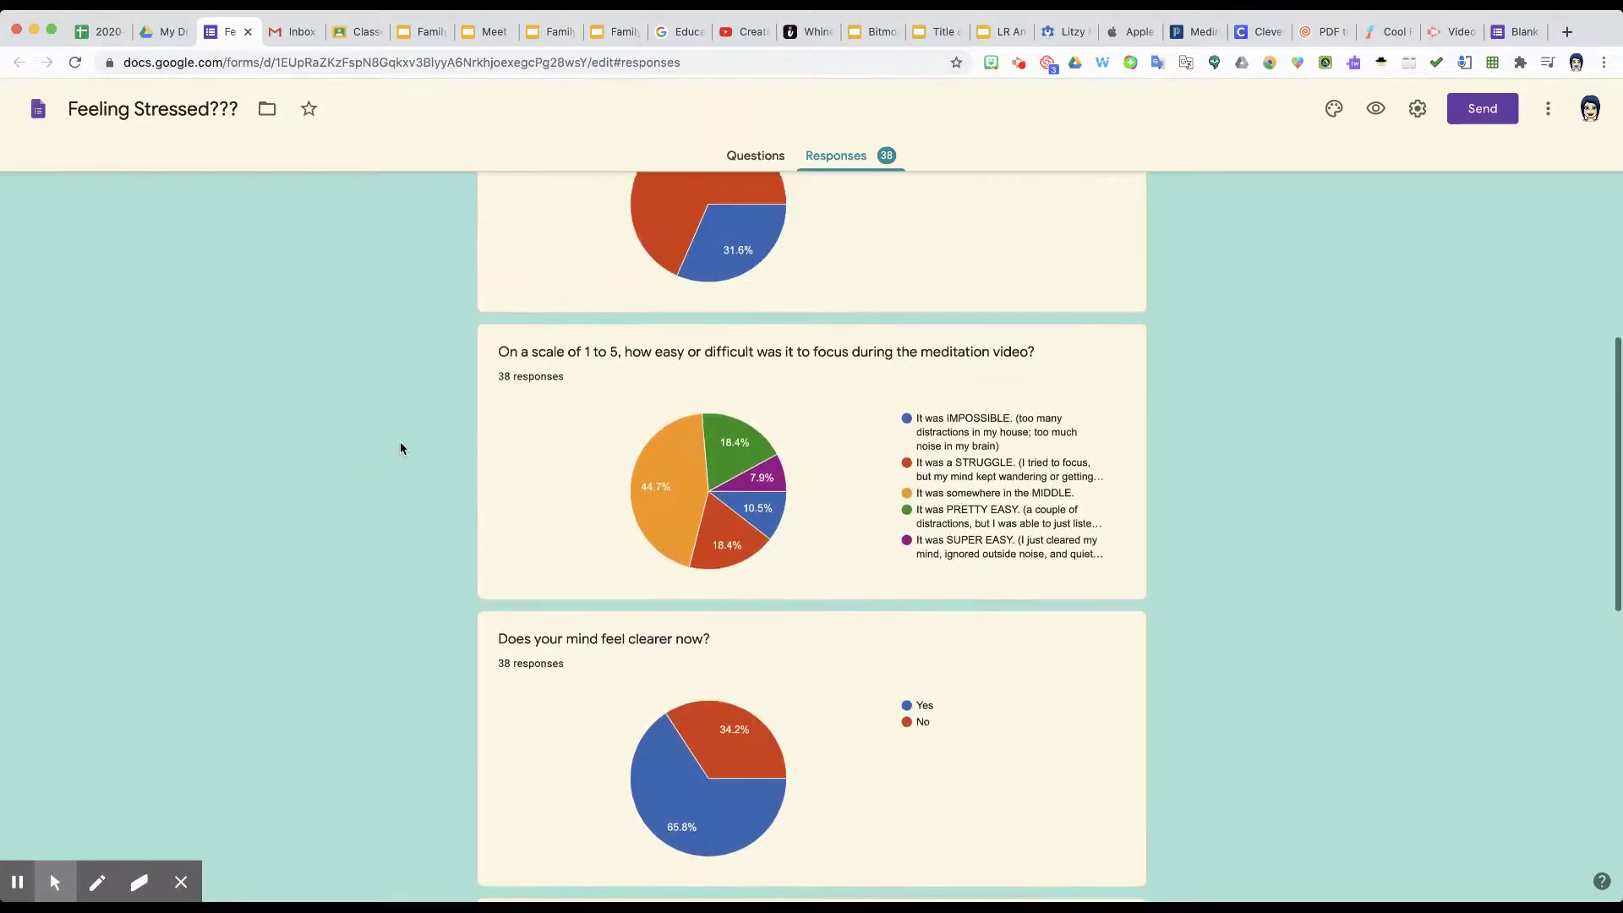
View the responses grouped by question, and read through the first respondent's individual answers.
{"action": "scroll", "coordinate": [330, 501], "scroll_direction": "up", "scroll_amount": 9}
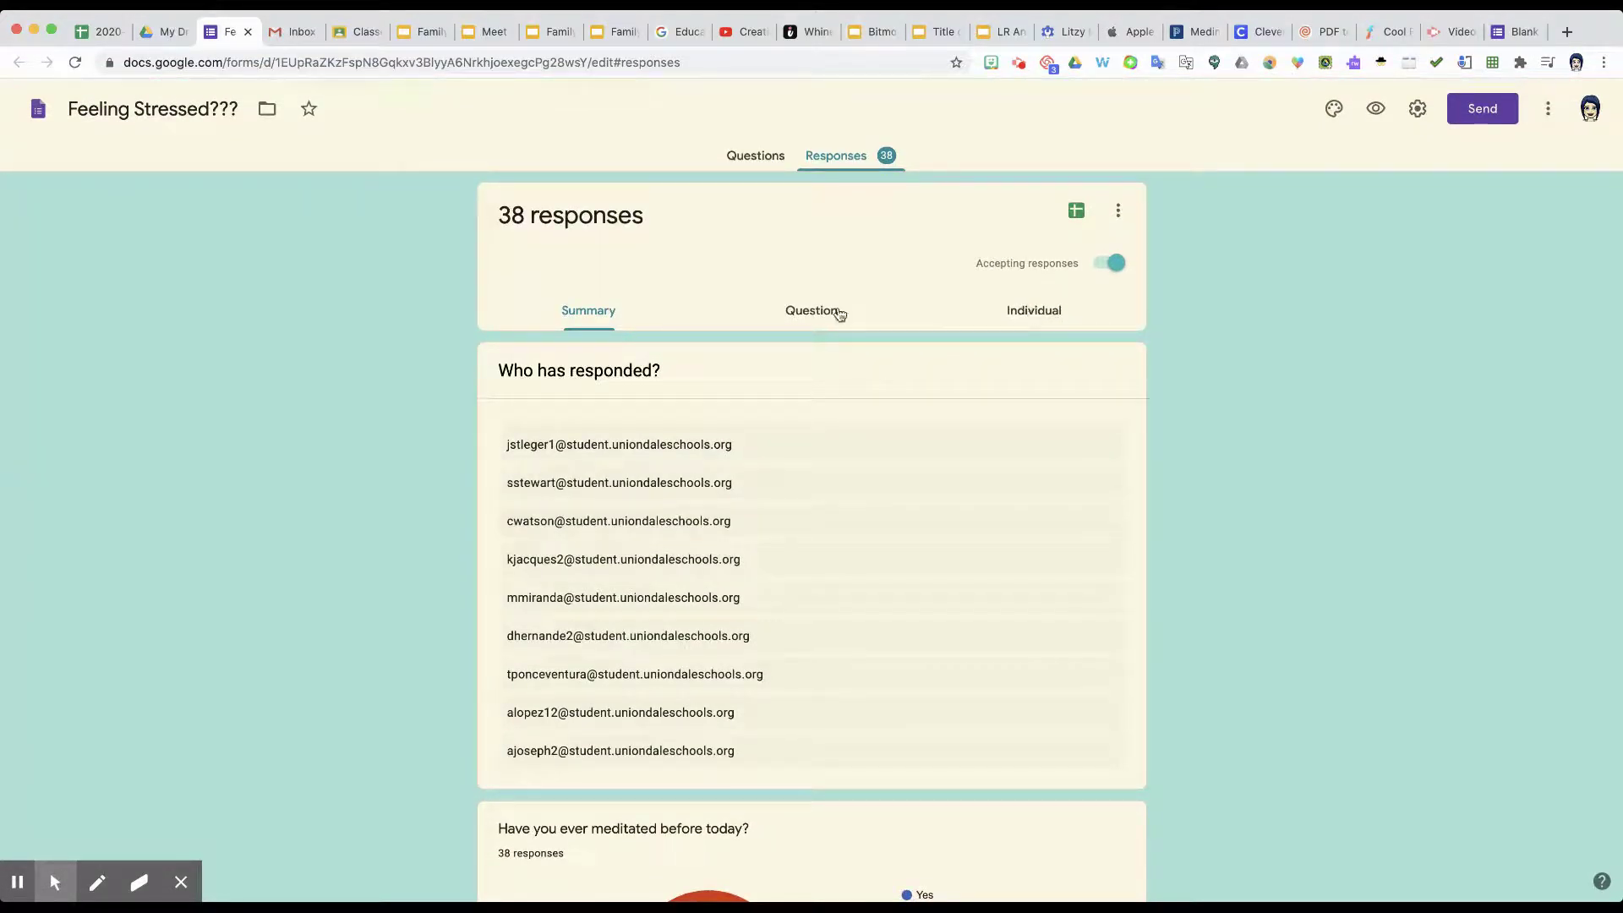
{"action": "left_click", "coordinate": [813, 315]}
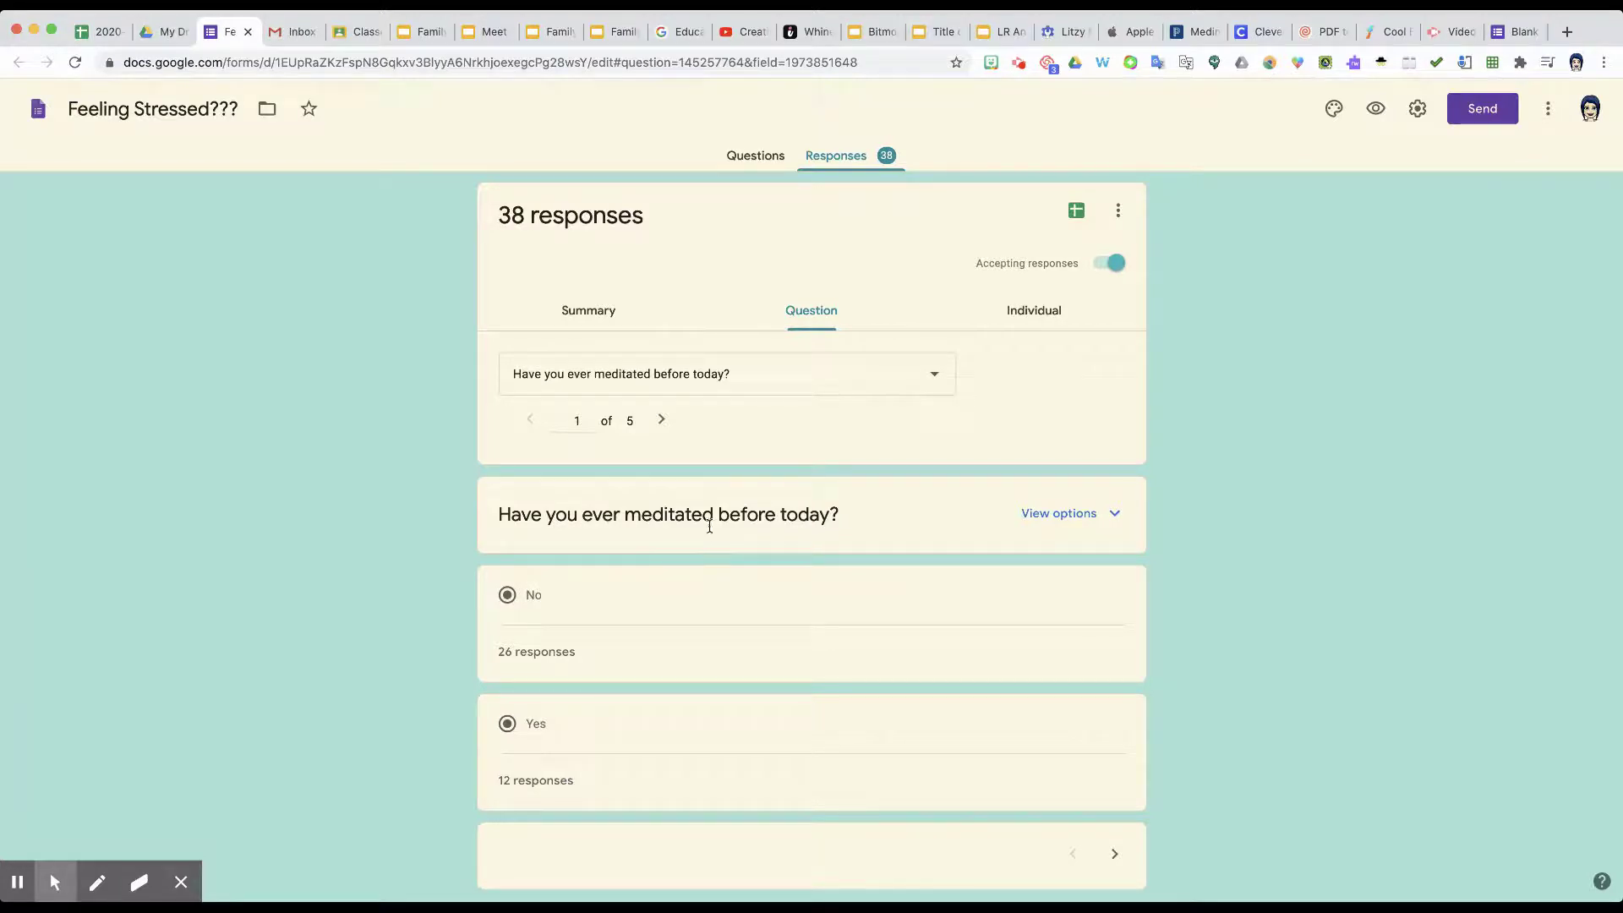
{"action": "left_click", "coordinate": [1031, 312]}
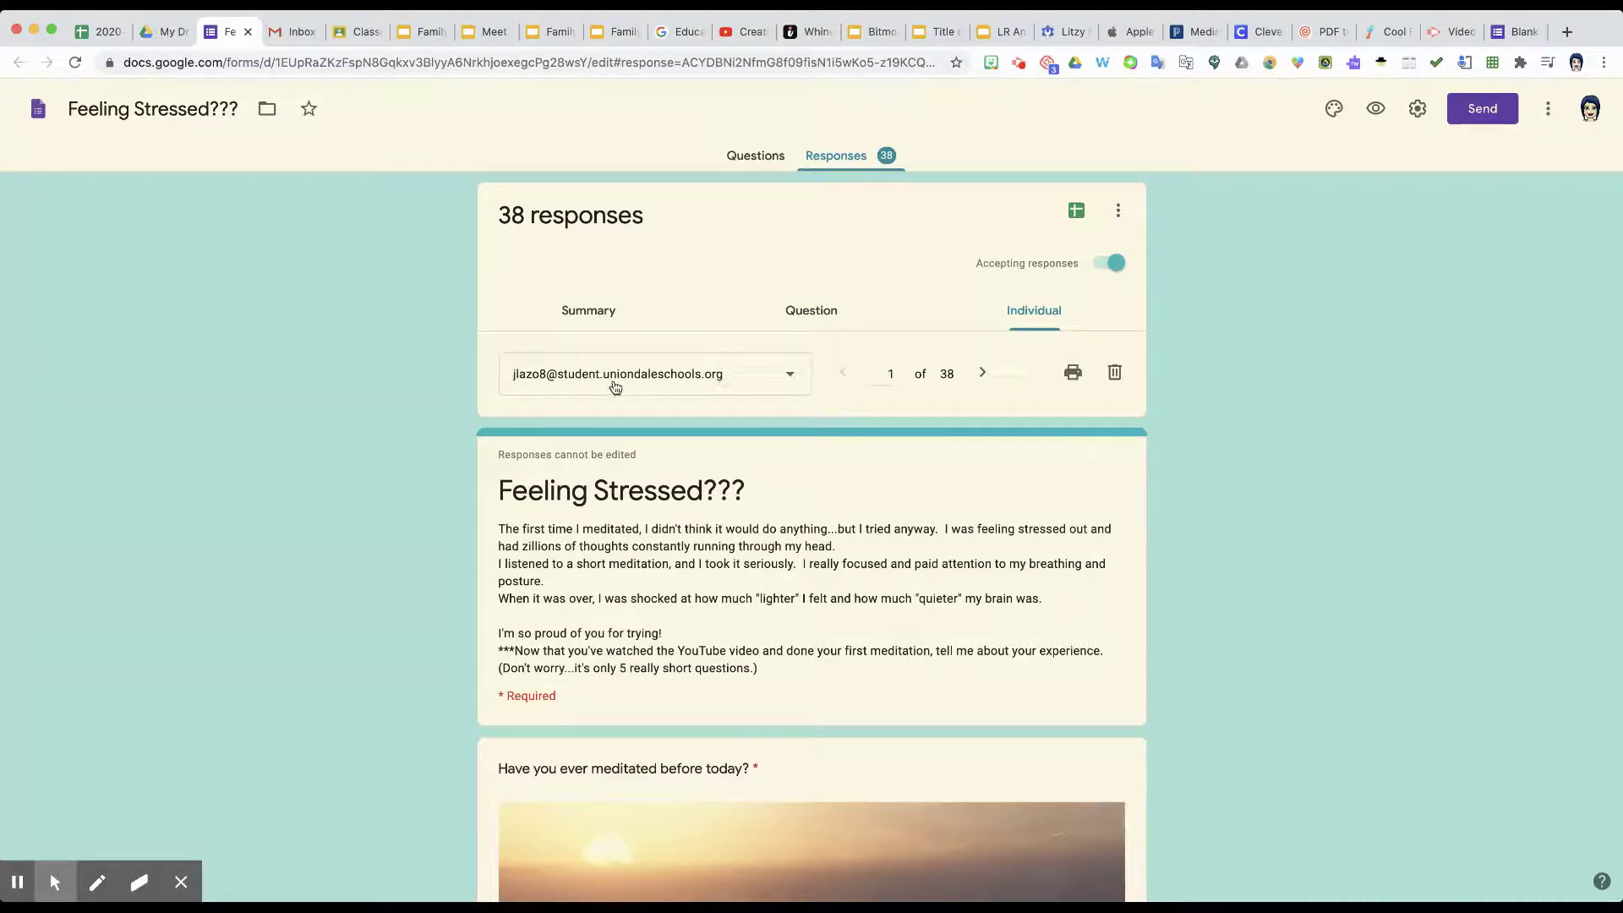
{"action": "scroll", "coordinate": [753, 656], "scroll_direction": "down", "scroll_amount": 8}
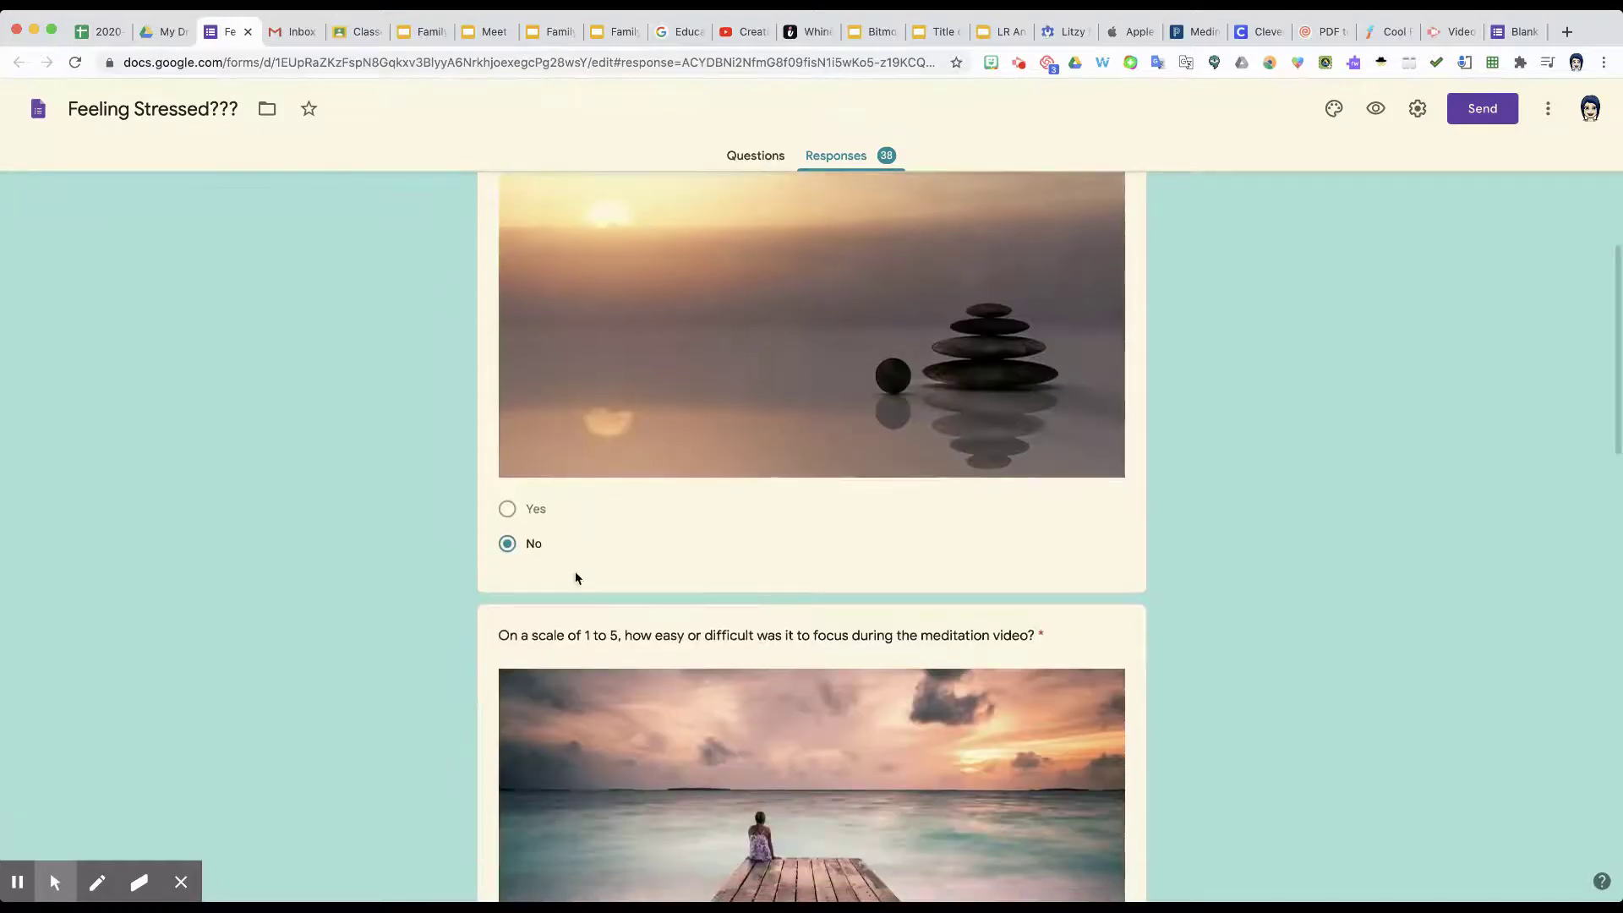
{"action": "scroll", "coordinate": [446, 558], "scroll_direction": "down", "scroll_amount": 13}
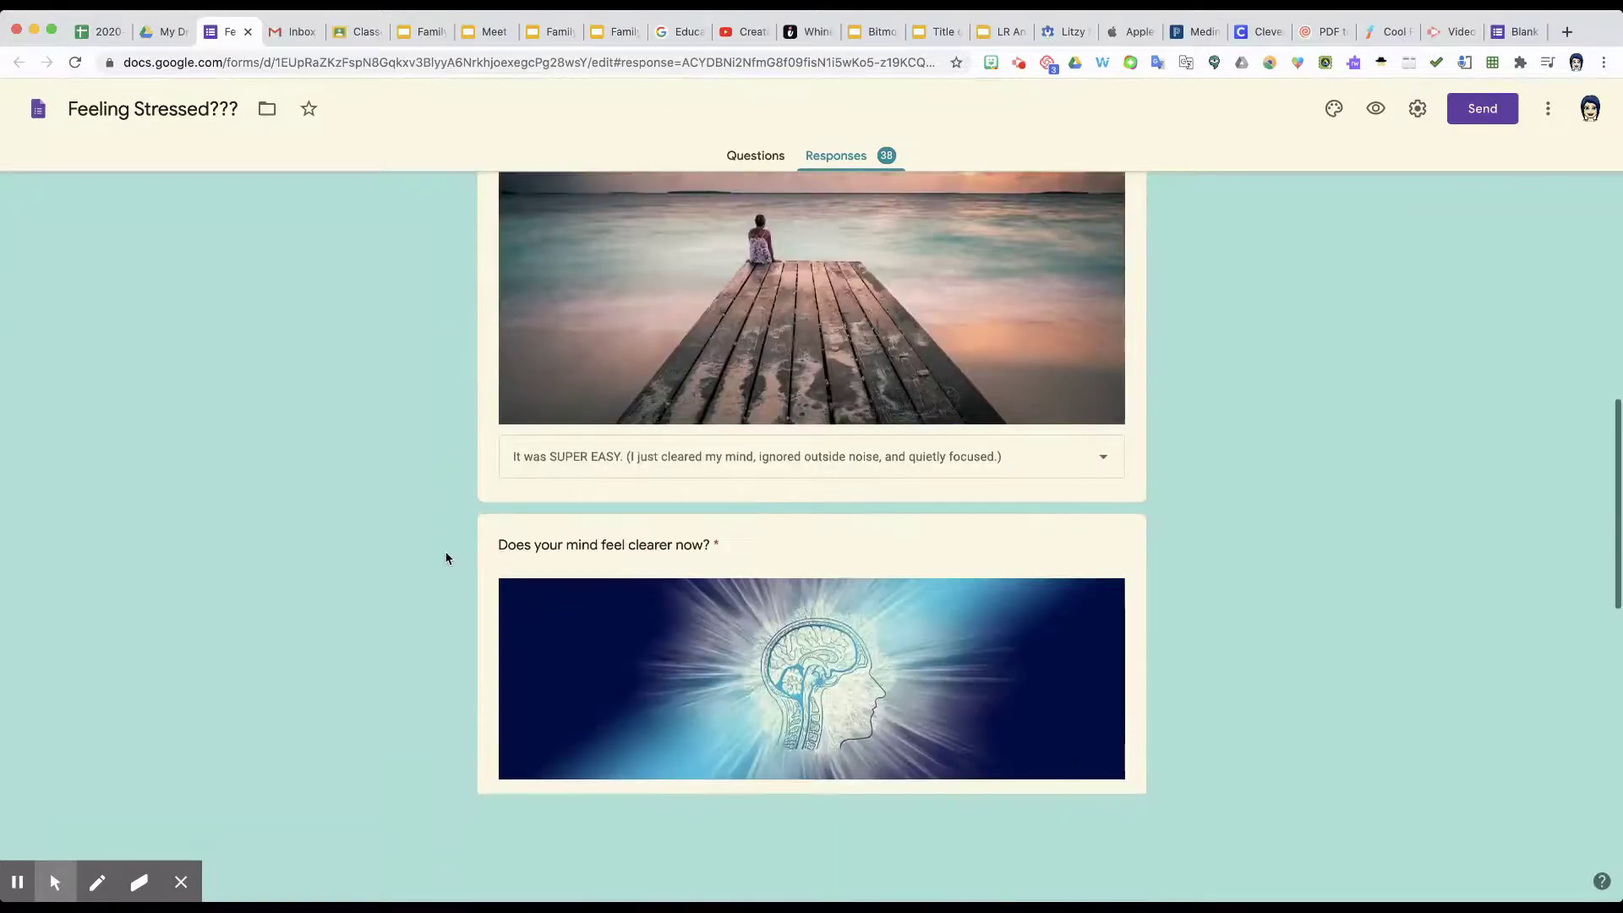
{"action": "scroll", "coordinate": [447, 558], "scroll_direction": "down", "scroll_amount": 5}
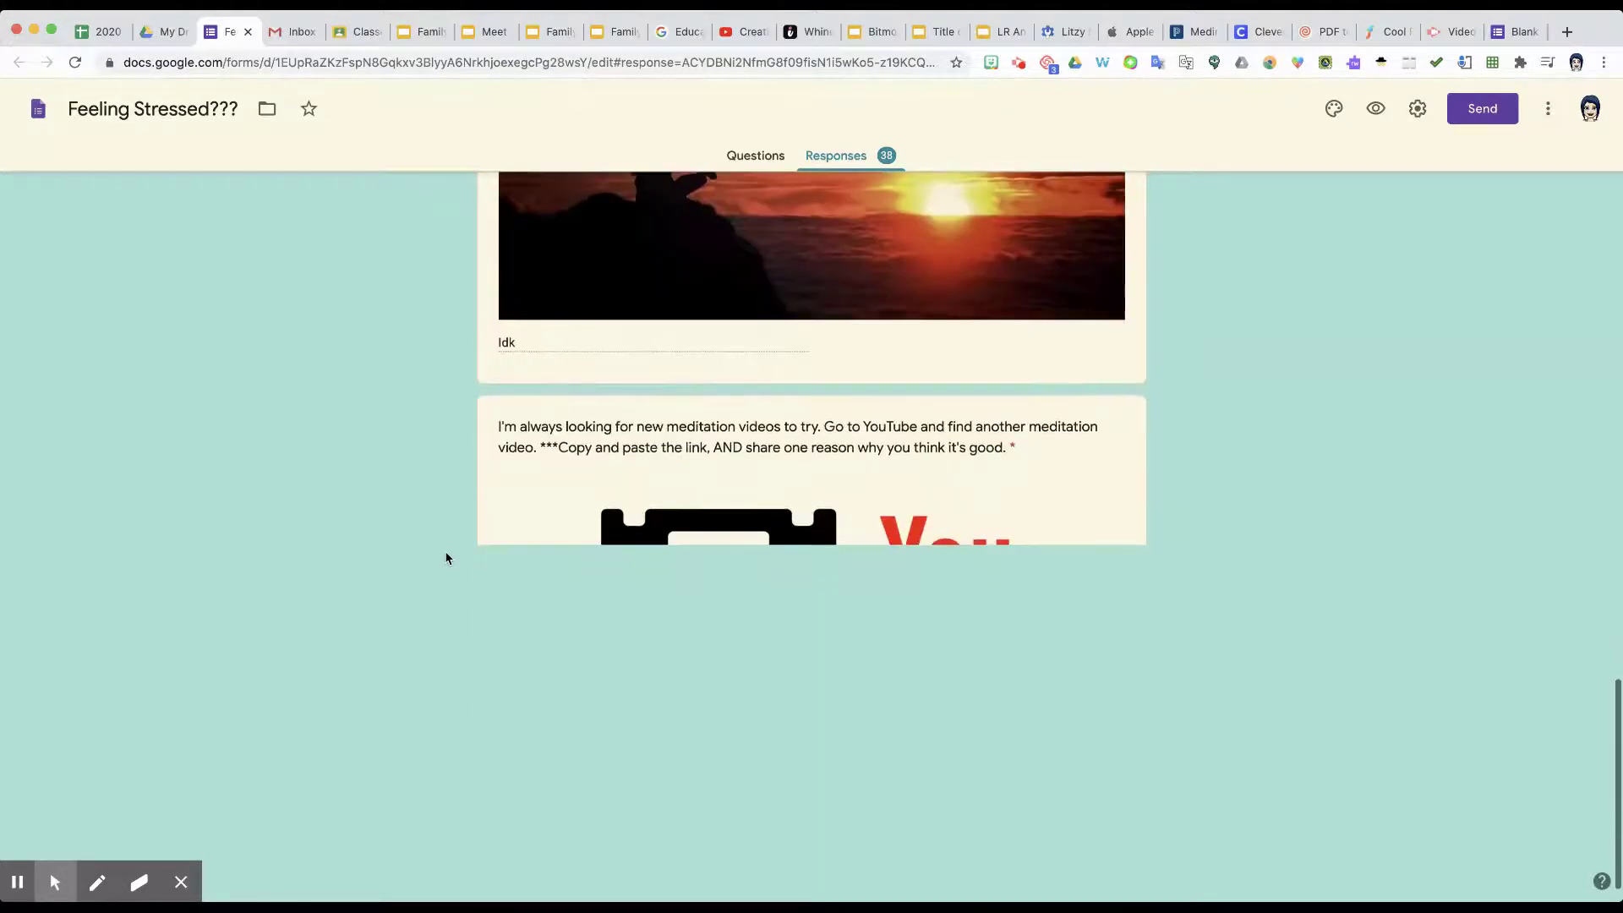
{"action": "scroll", "coordinate": [446, 558], "scroll_direction": "up", "scroll_amount": 20}
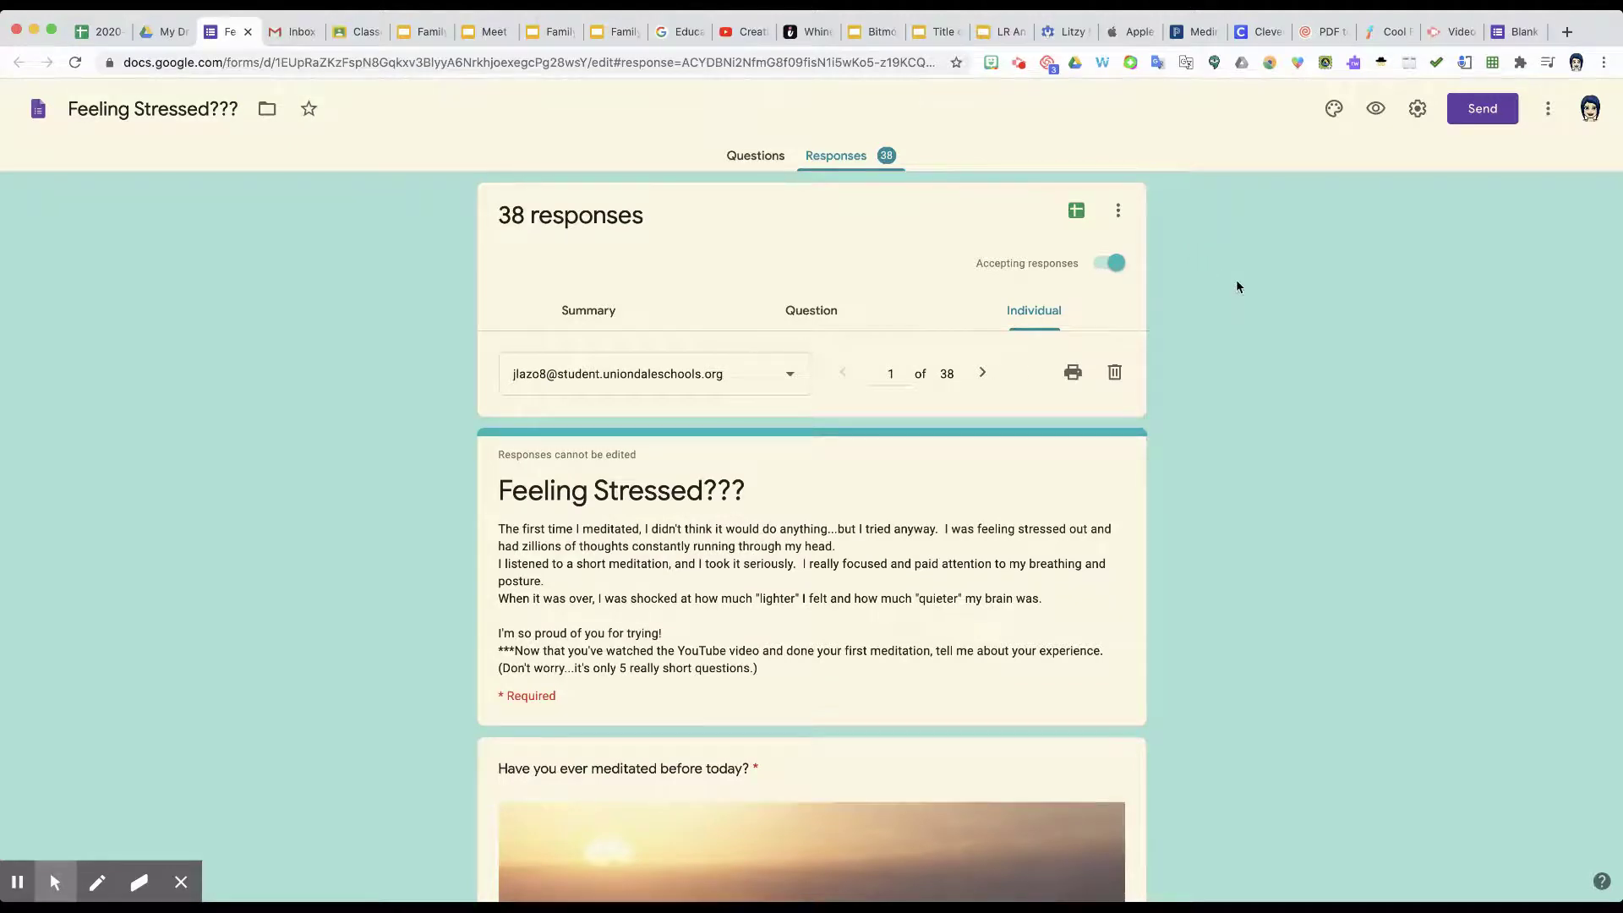
Open the form's responses spreadsheet in Google Sheets and sort the sheet by the Email Address column (B), A → Z.
{"action": "left_click", "coordinate": [1076, 213]}
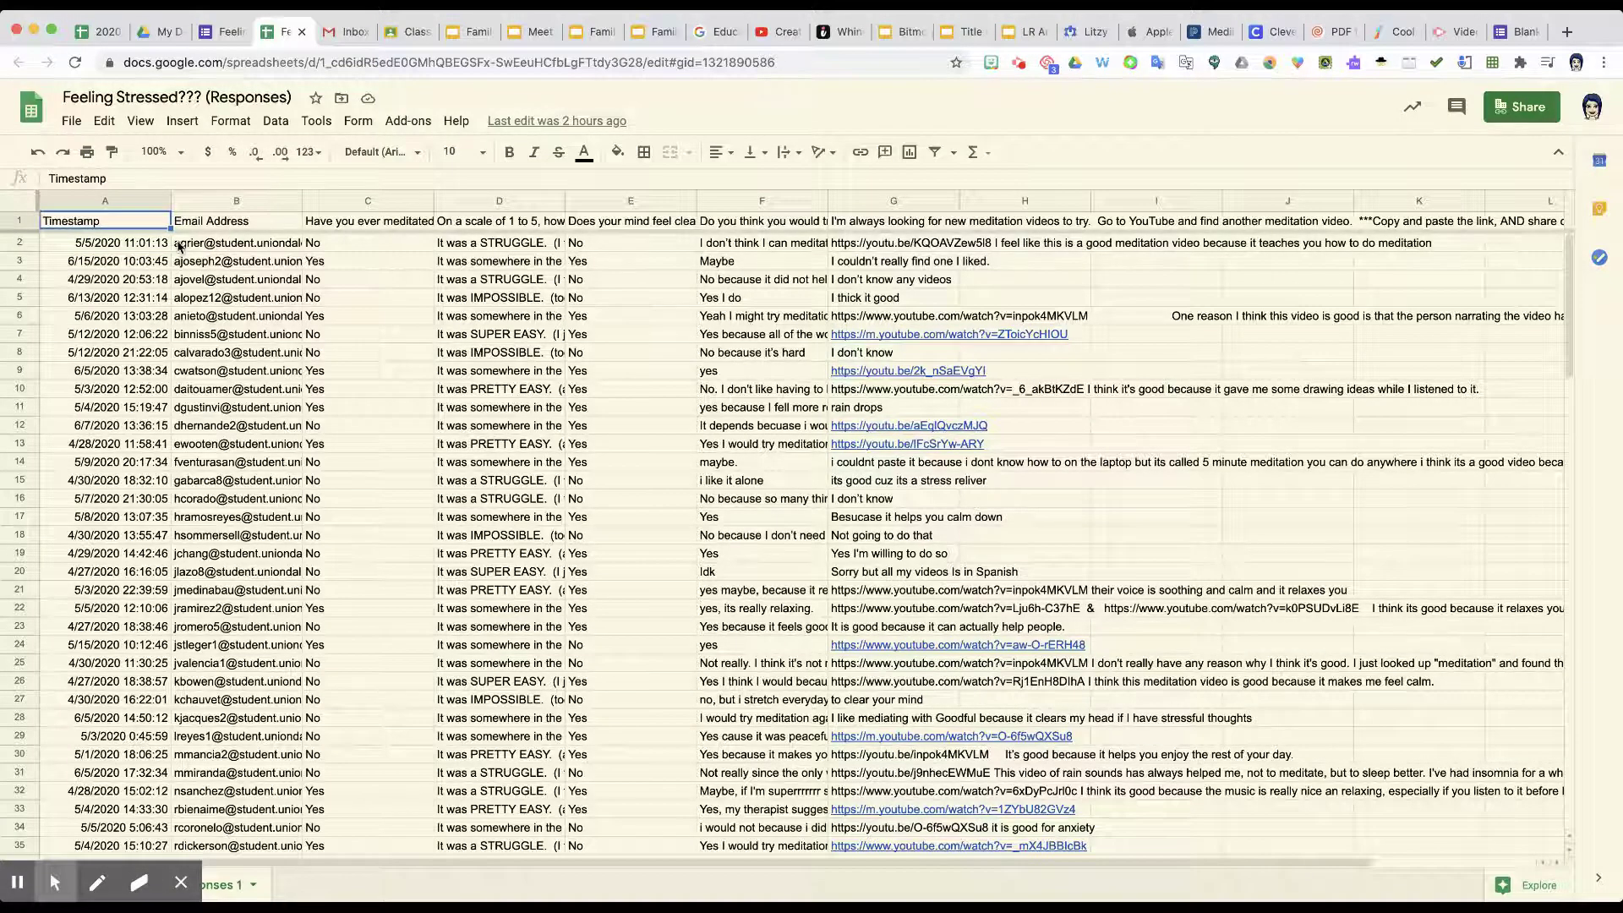
{"action": "left_click", "coordinate": [246, 247]}
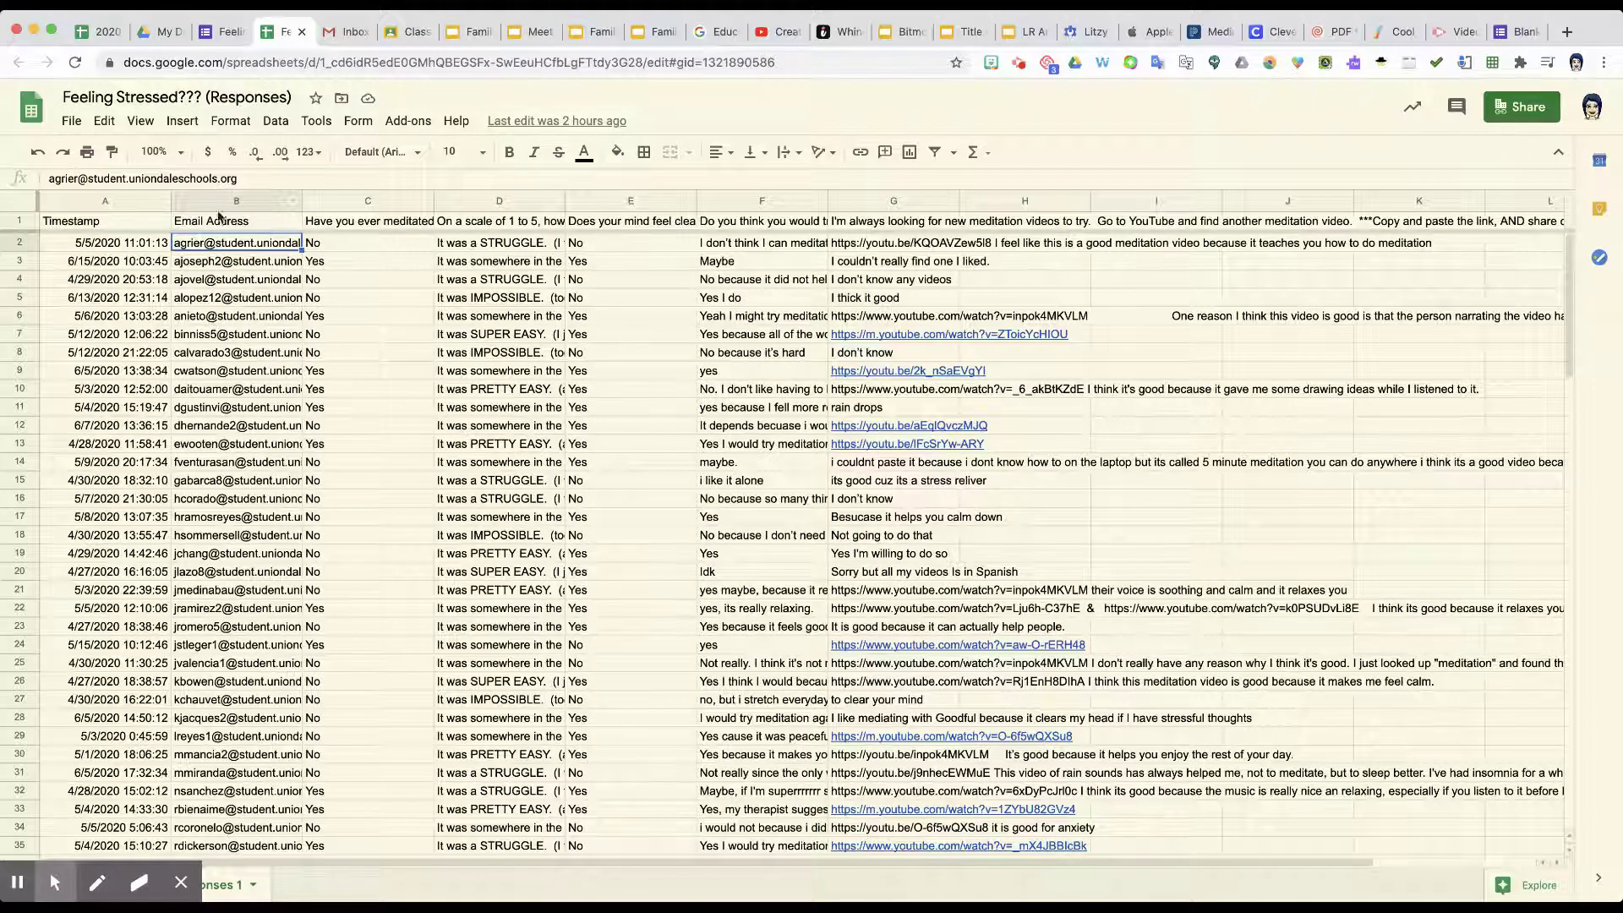
{"action": "left_click", "coordinate": [276, 121]}
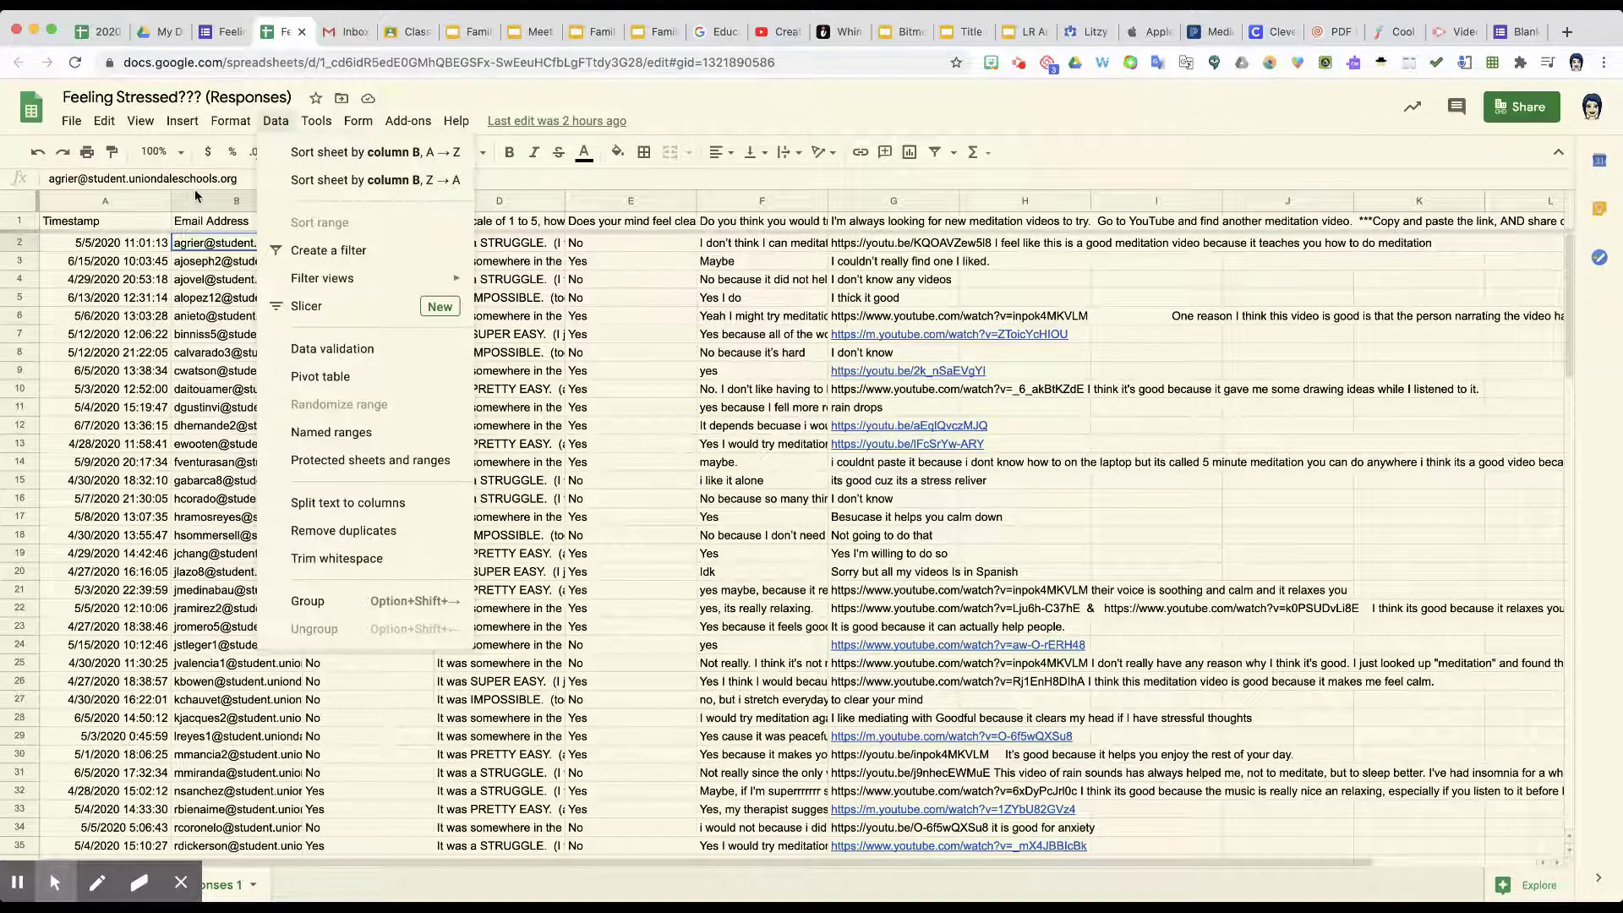
{"action": "mouse_move", "coordinate": [408, 120]}
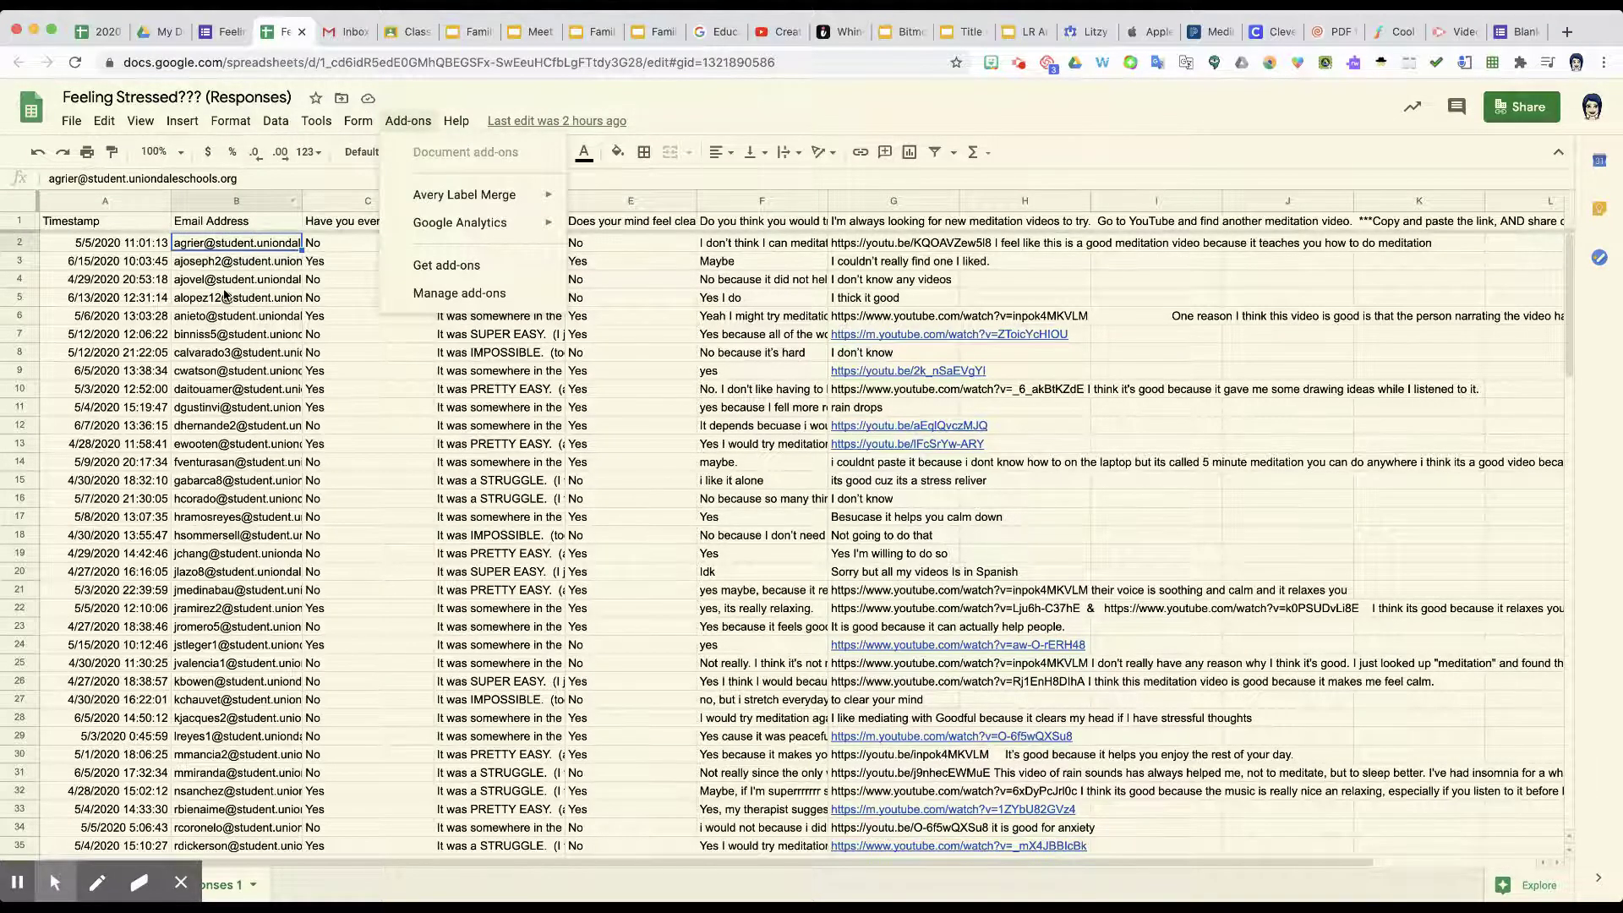
{"action": "mouse_move", "coordinate": [273, 125]}
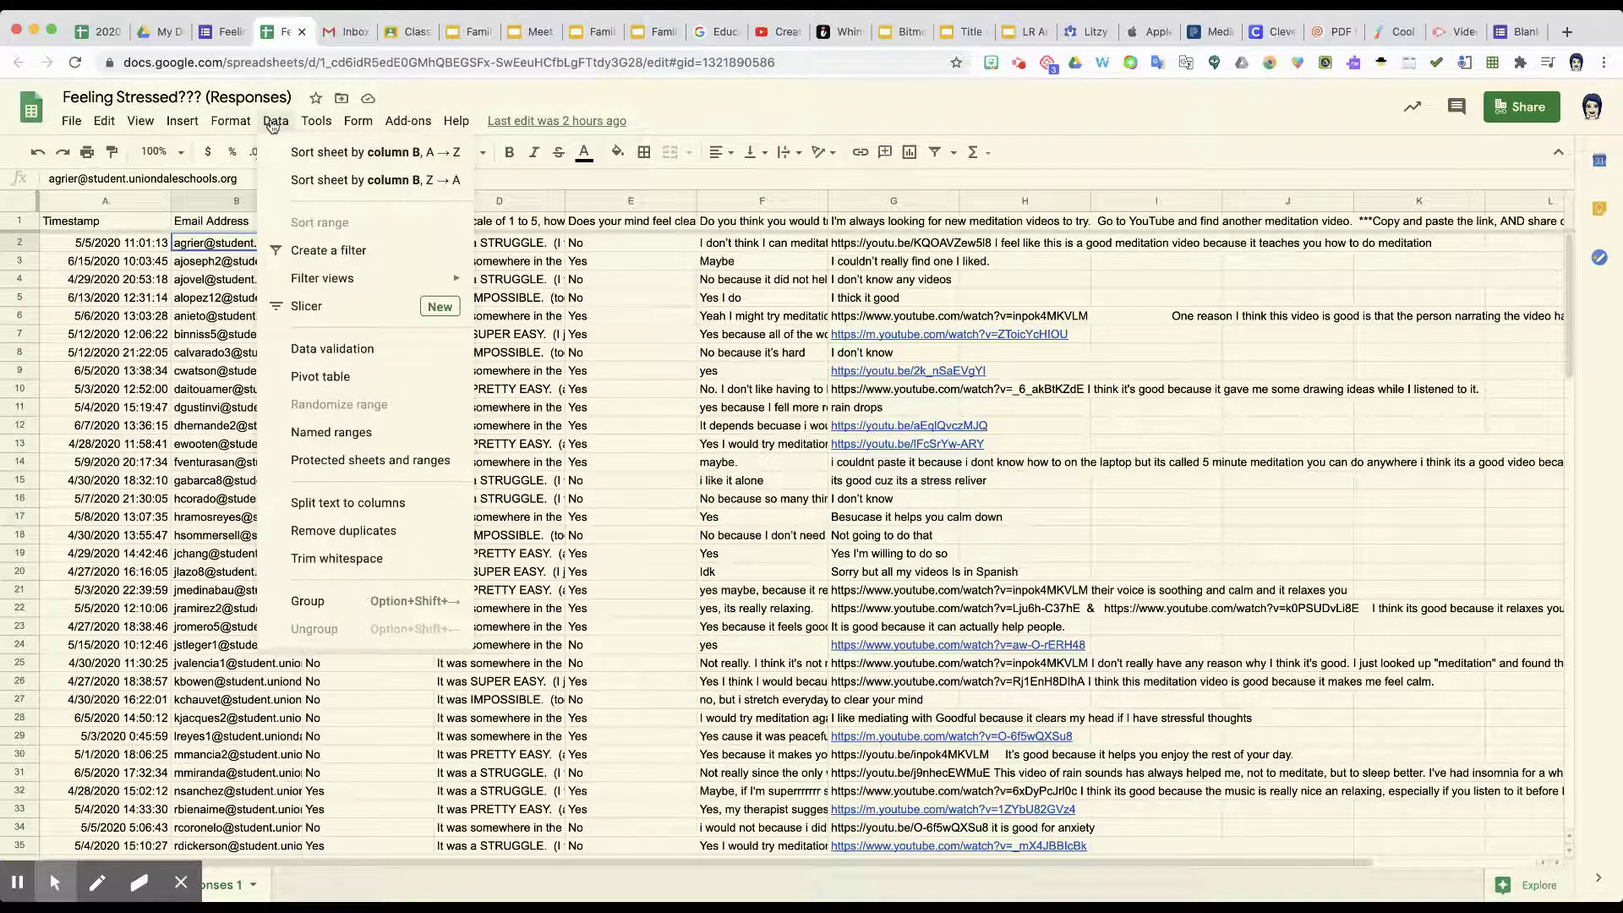
{"action": "left_click", "coordinate": [304, 153]}
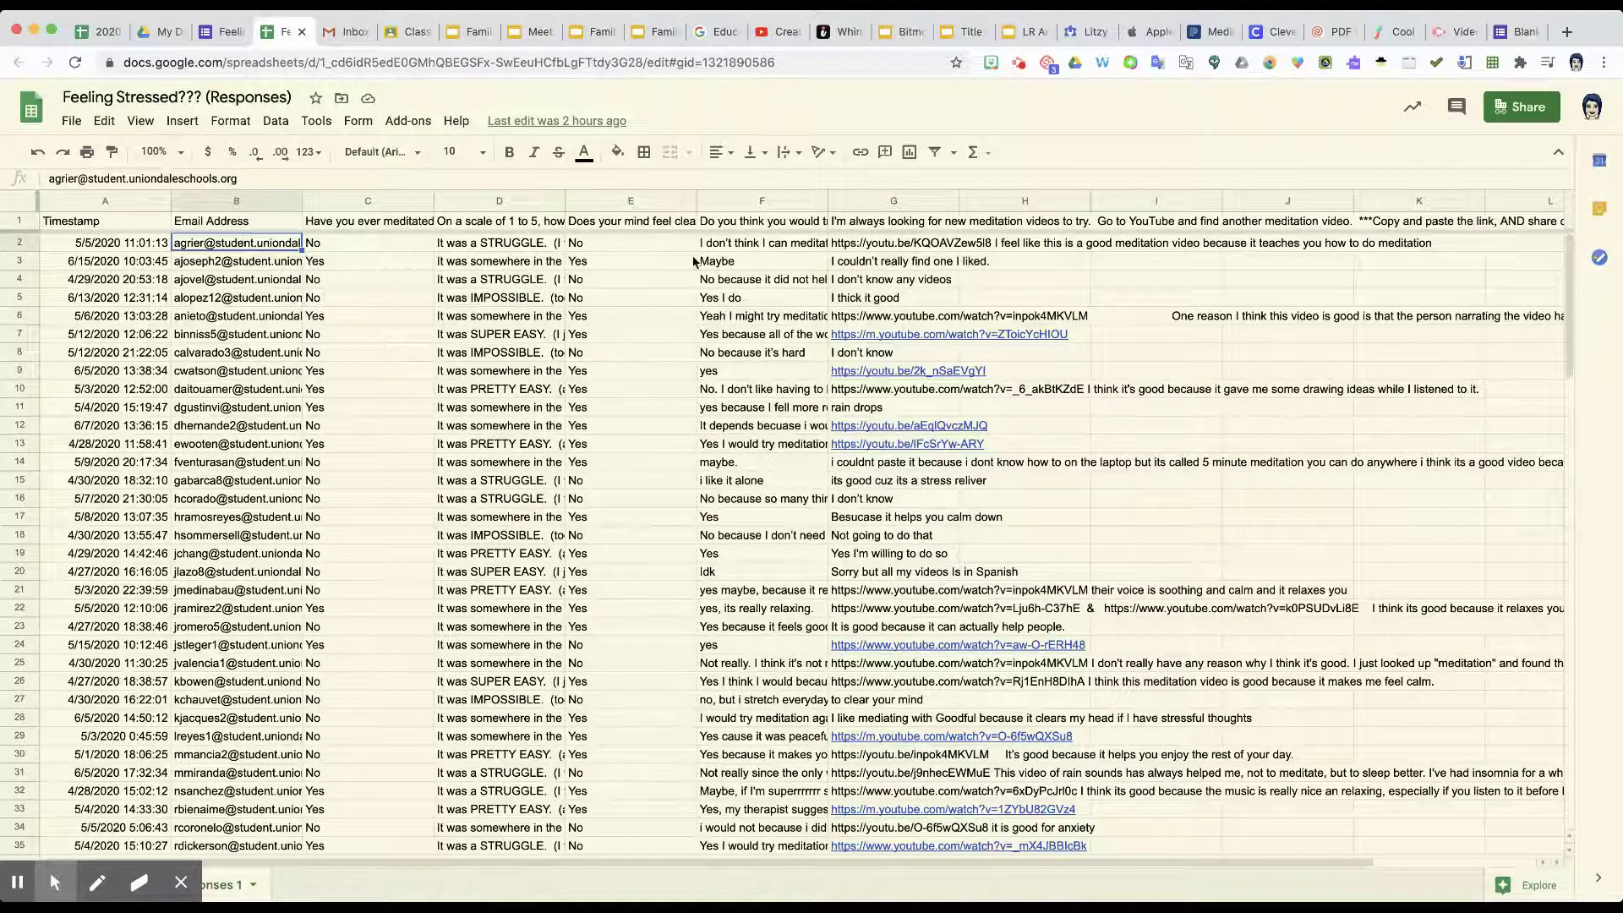
Show the sheet sorting options for the "Have you ever meditated" column (C) of the responses spreadsheet.
{"action": "left_click", "coordinate": [359, 246]}
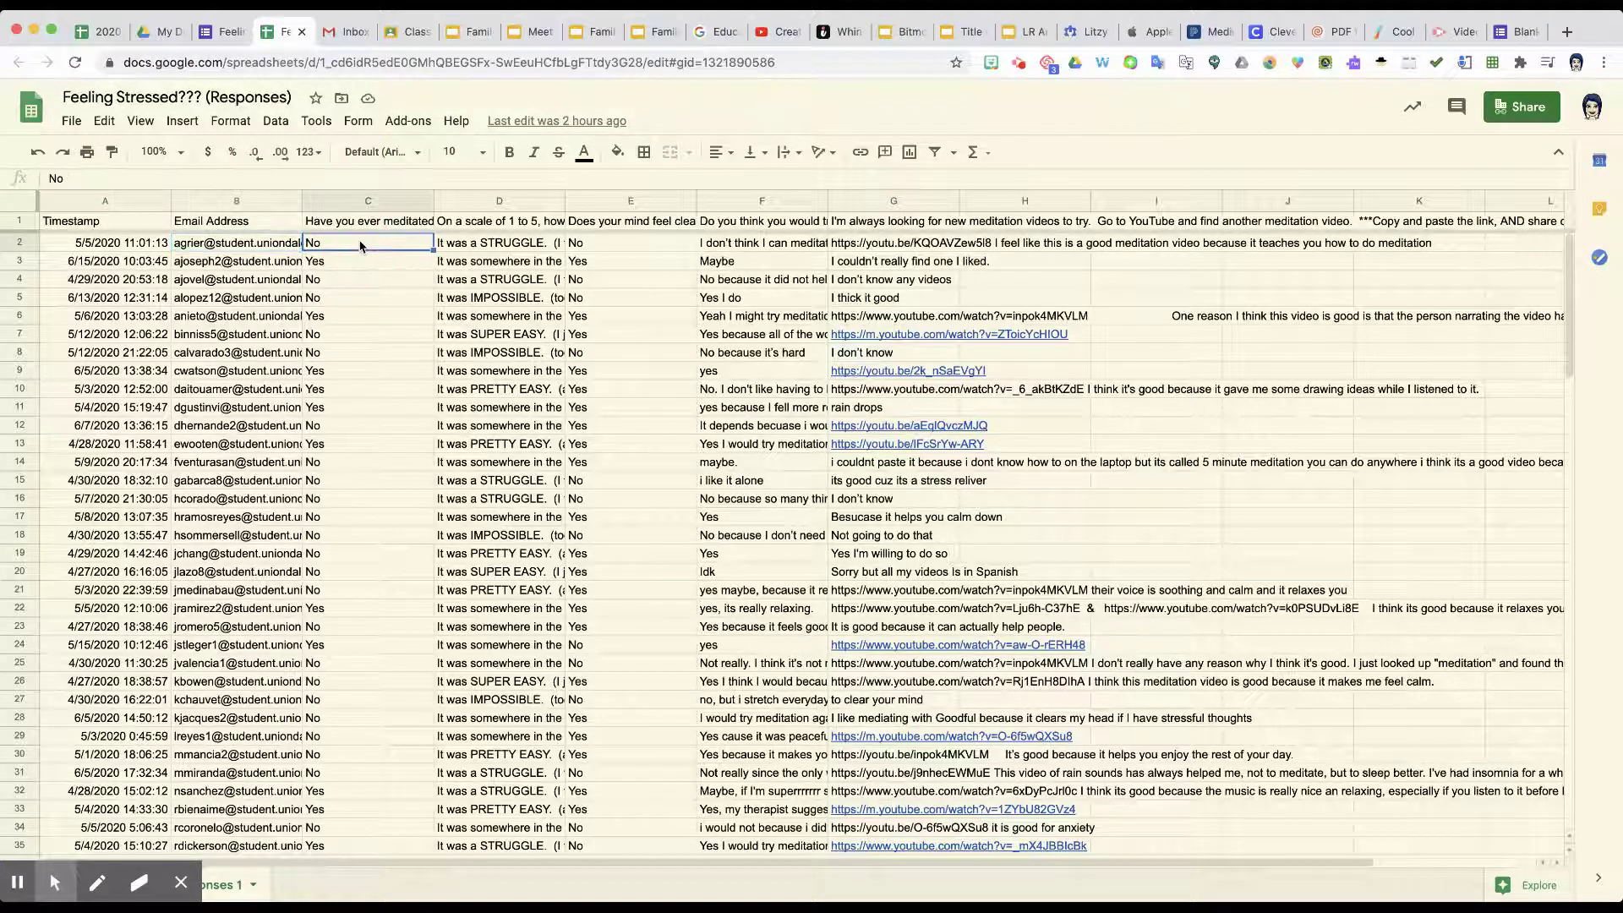
{"action": "left_click", "coordinate": [275, 123]}
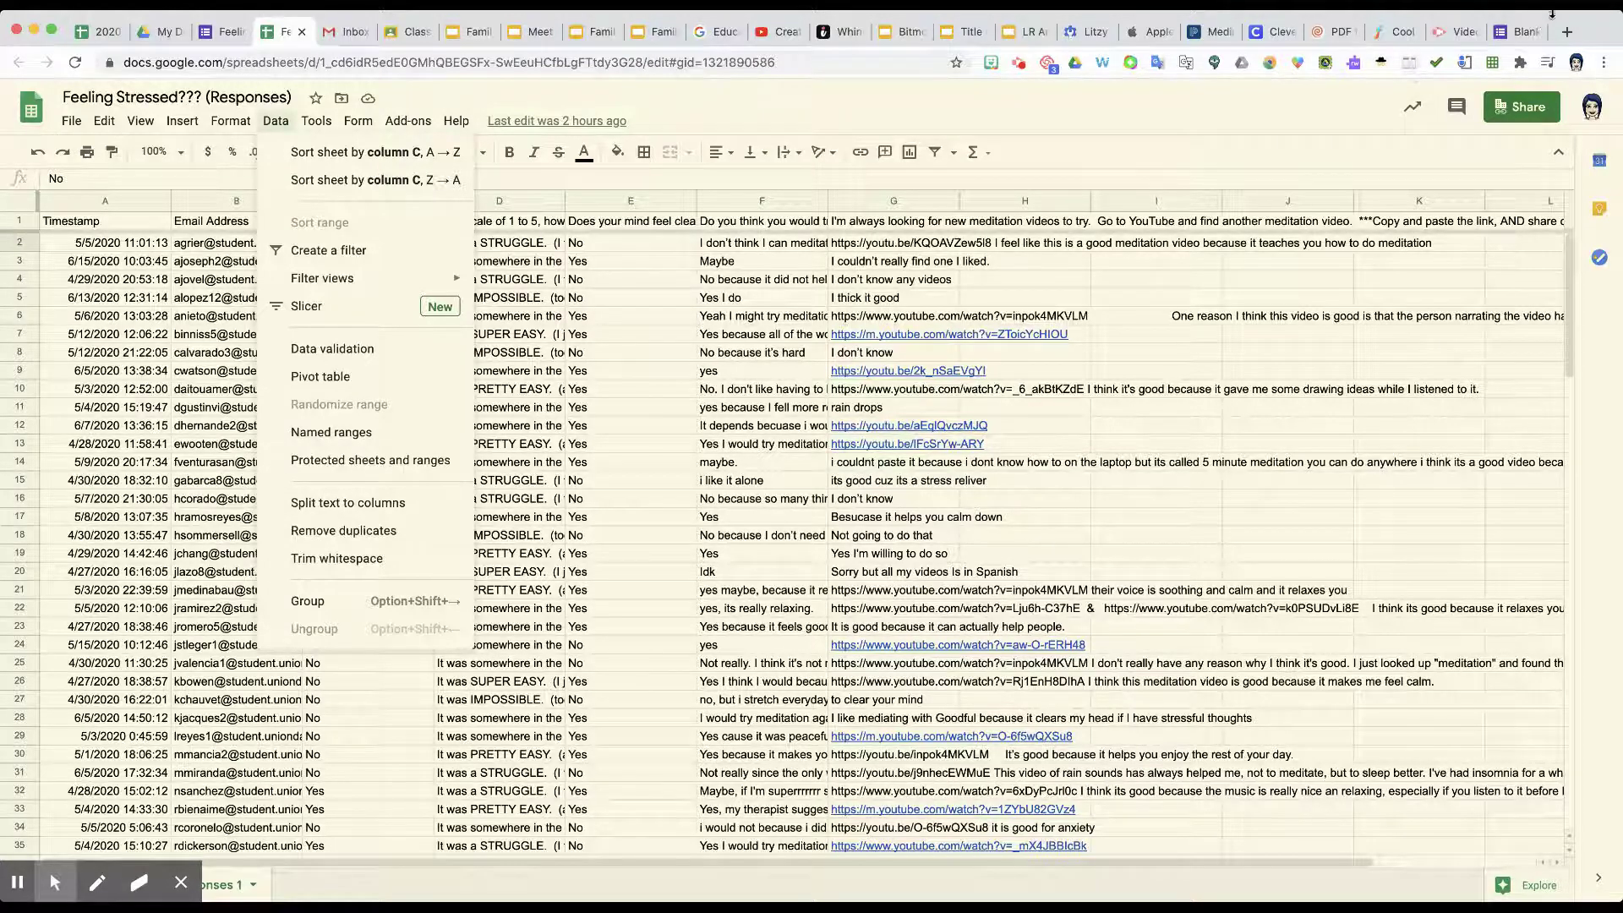
Return to the Blank Quiz form in Google Forms and look through its questions.
{"action": "left_click", "coordinate": [1517, 34]}
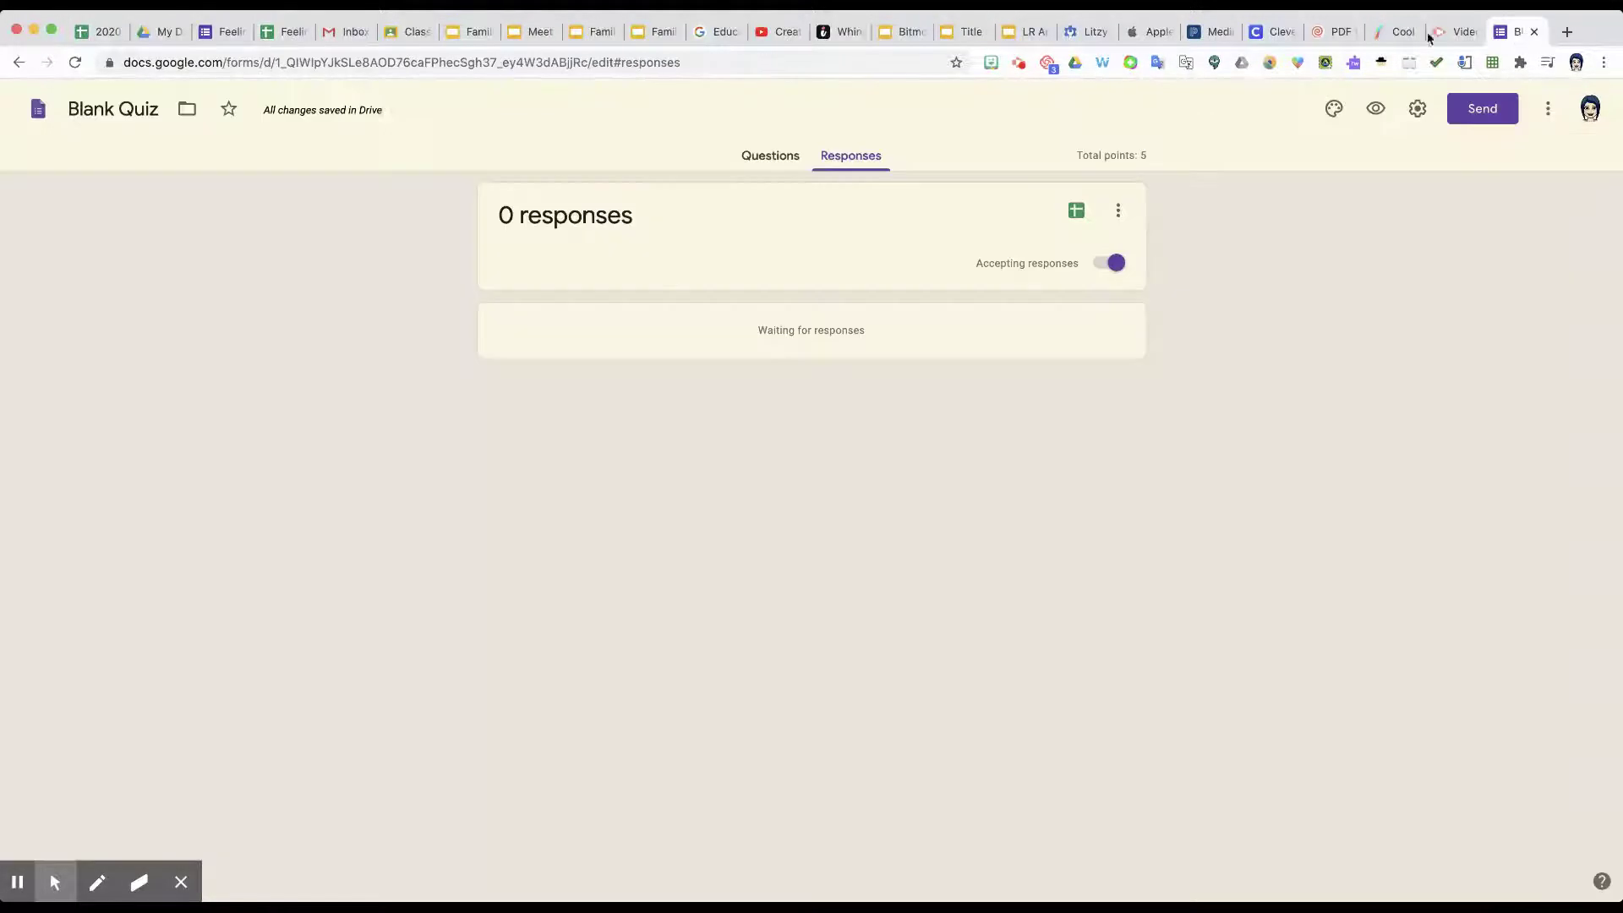
{"action": "left_click", "coordinate": [769, 162]}
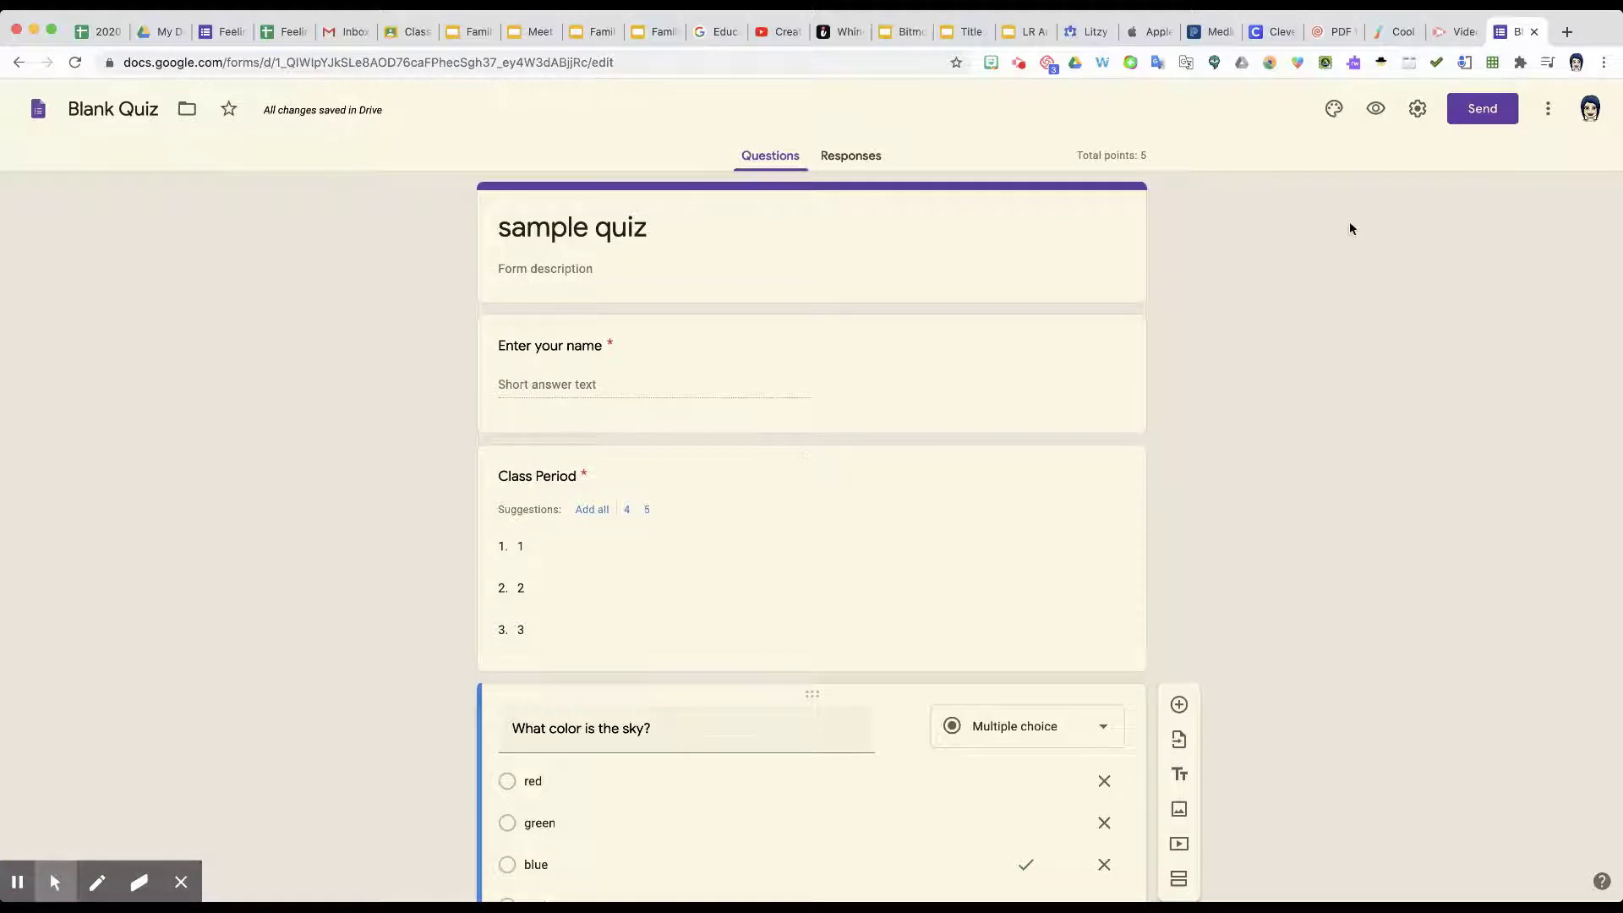
{"action": "scroll", "coordinate": [862, 424], "scroll_direction": "down", "scroll_amount": 3}
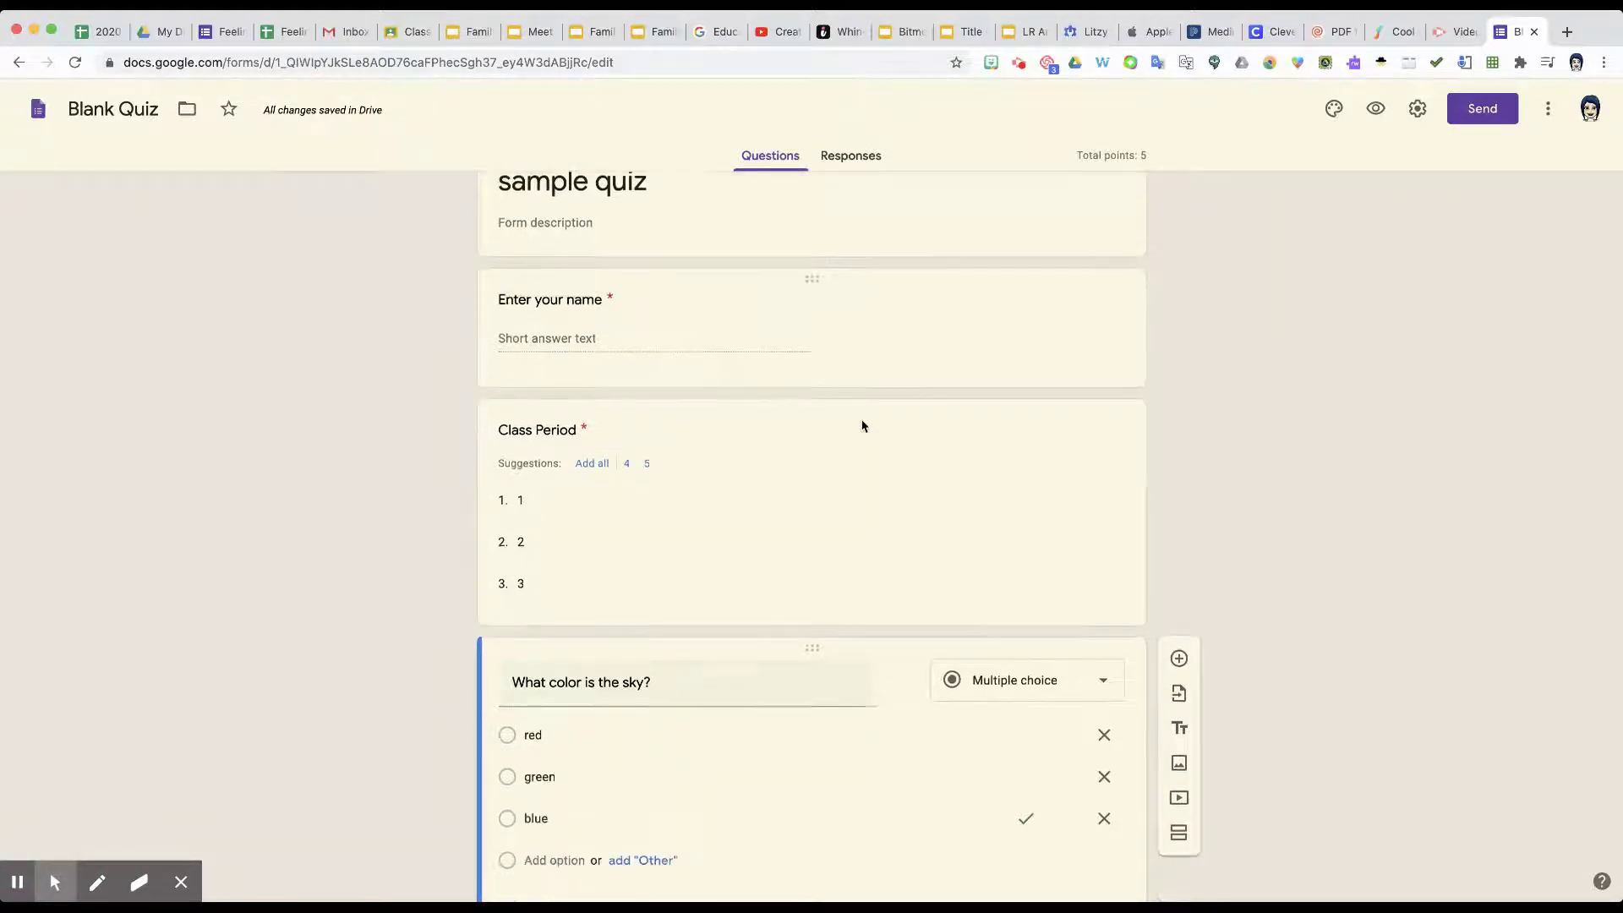
{"action": "scroll", "coordinate": [860, 421], "scroll_direction": "up", "scroll_amount": 4}
{"action": "scroll", "coordinate": [862, 424], "scroll_direction": "down", "scroll_amount": 4}
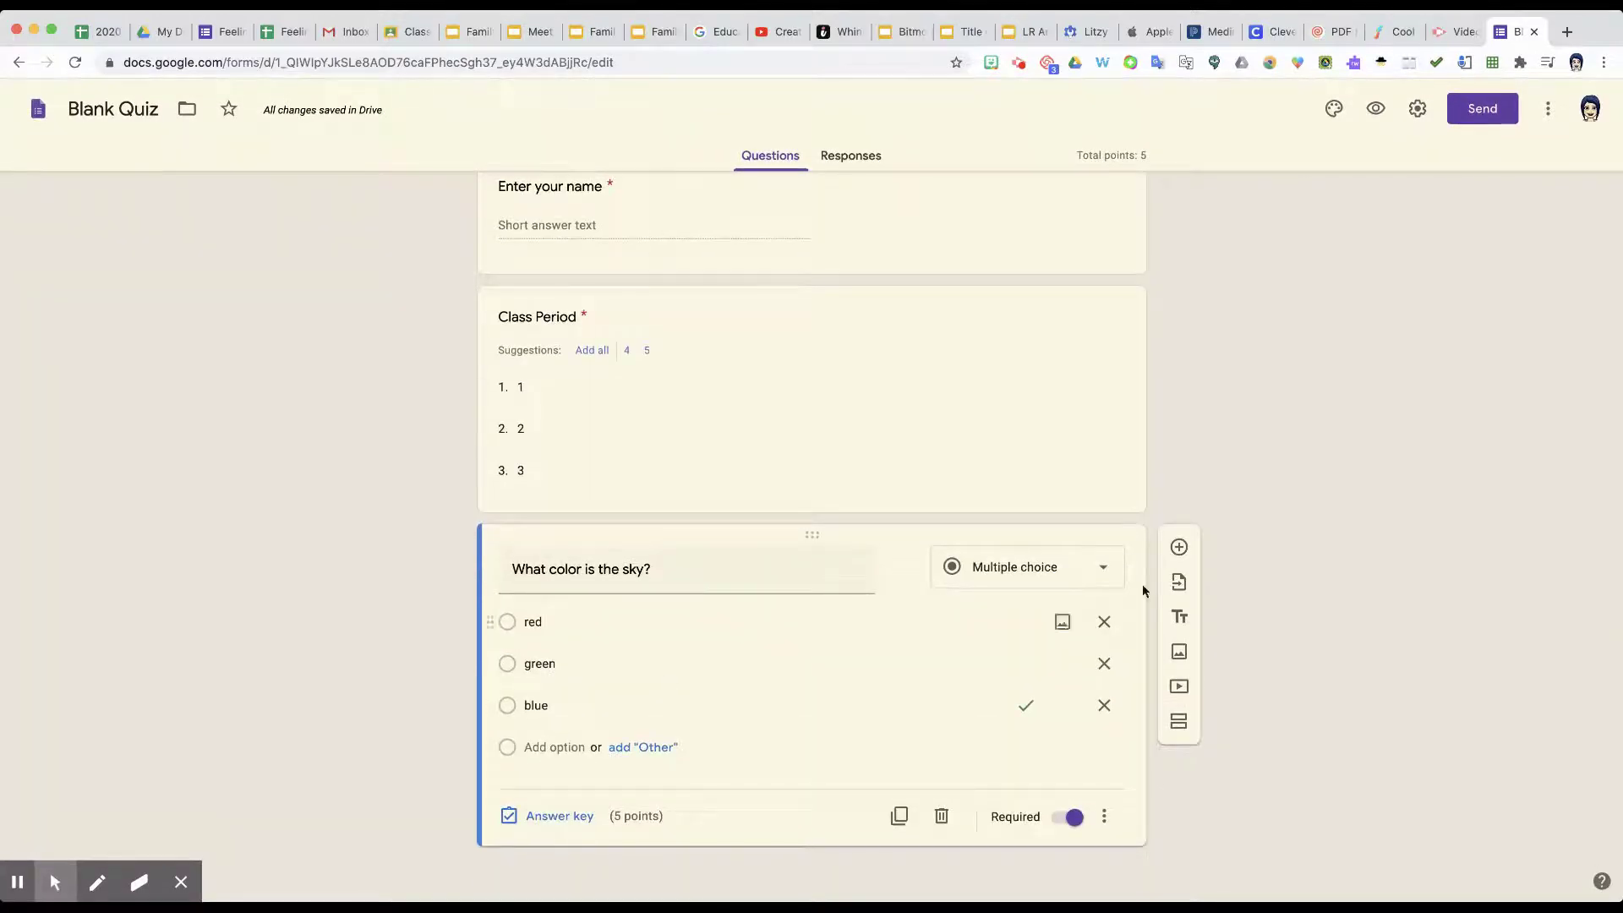
{"action": "scroll", "coordinate": [1276, 442], "scroll_direction": "up", "scroll_amount": 2}
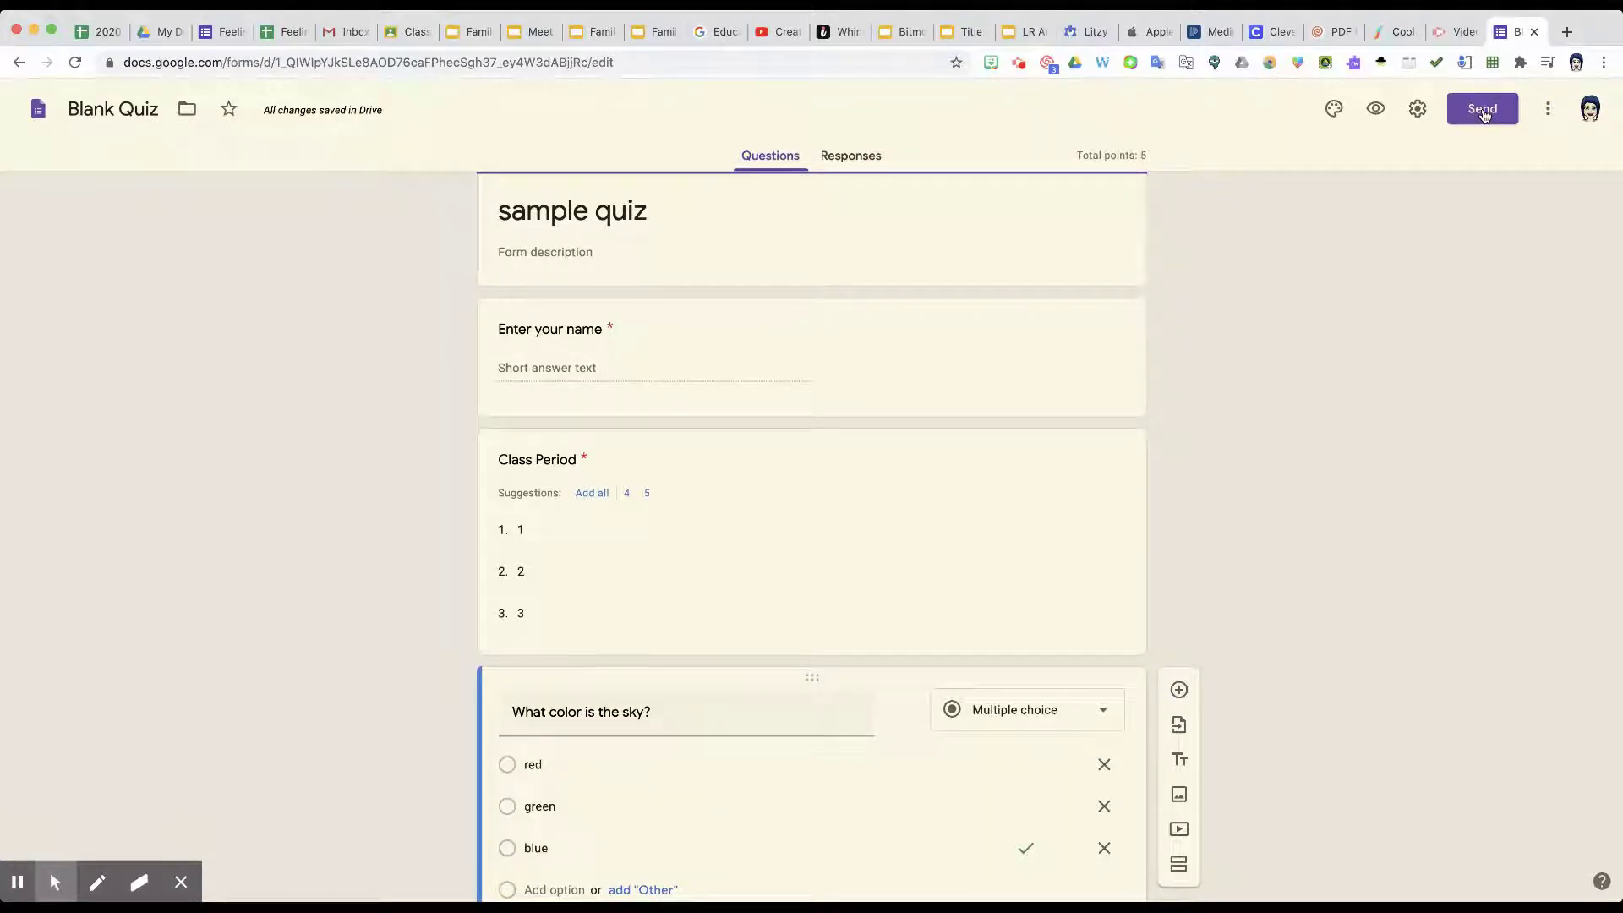
In the quiz's sending options, enable automatic collection of respondents' Uniondale School District email addresses and copy the shortened form link.
{"action": "left_click", "coordinate": [1483, 114]}
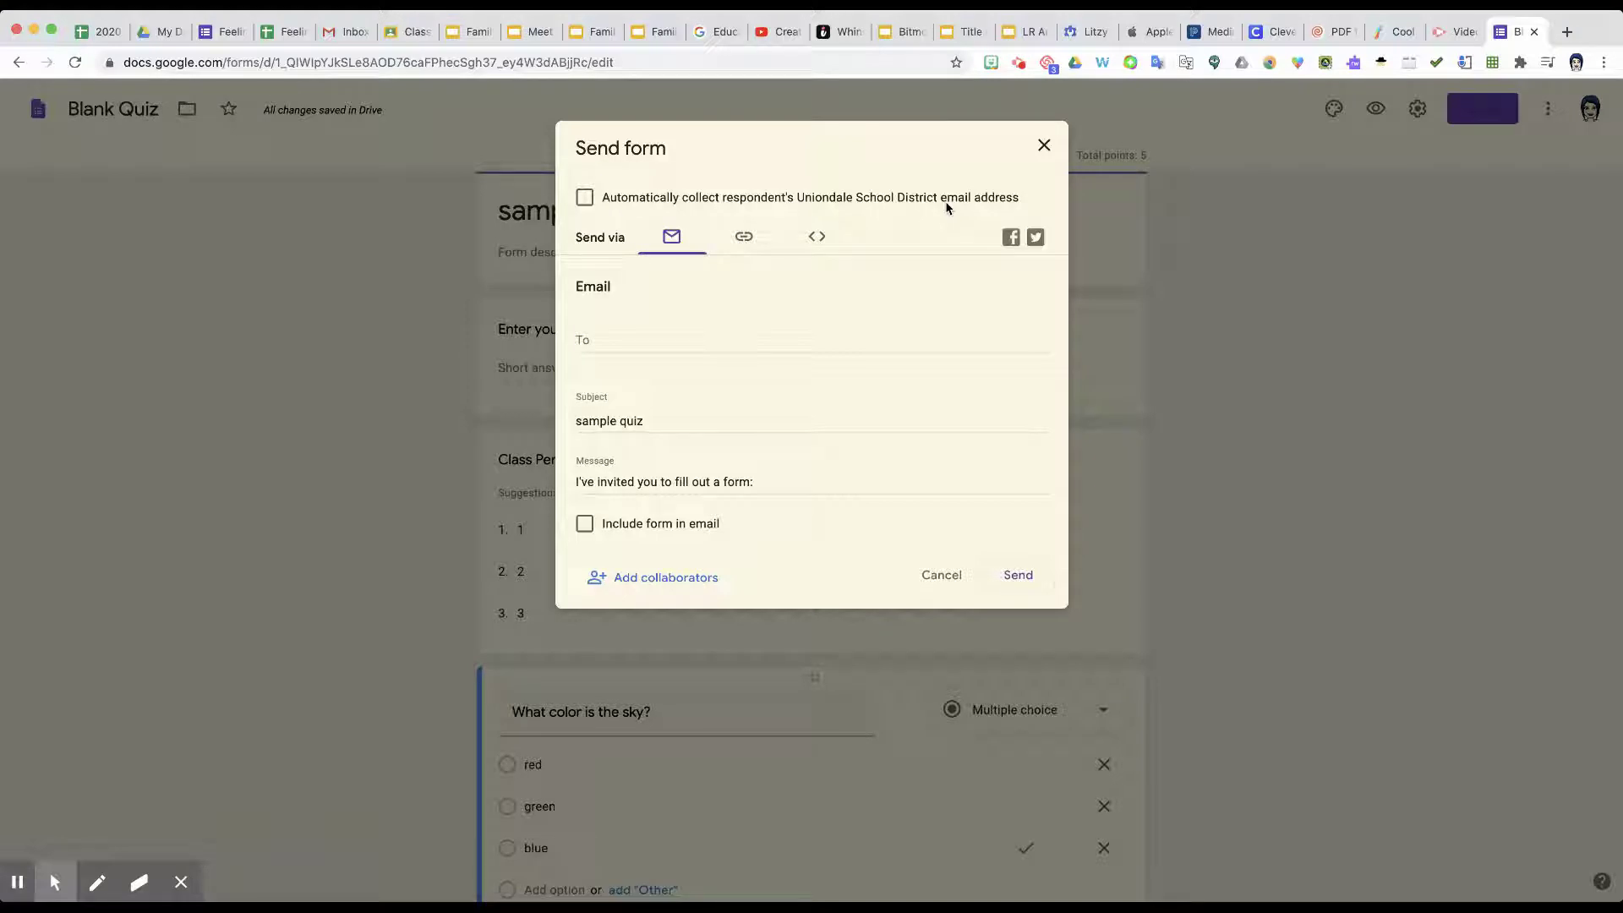
{"action": "left_click", "coordinate": [585, 200]}
{"action": "left_click", "coordinate": [745, 245]}
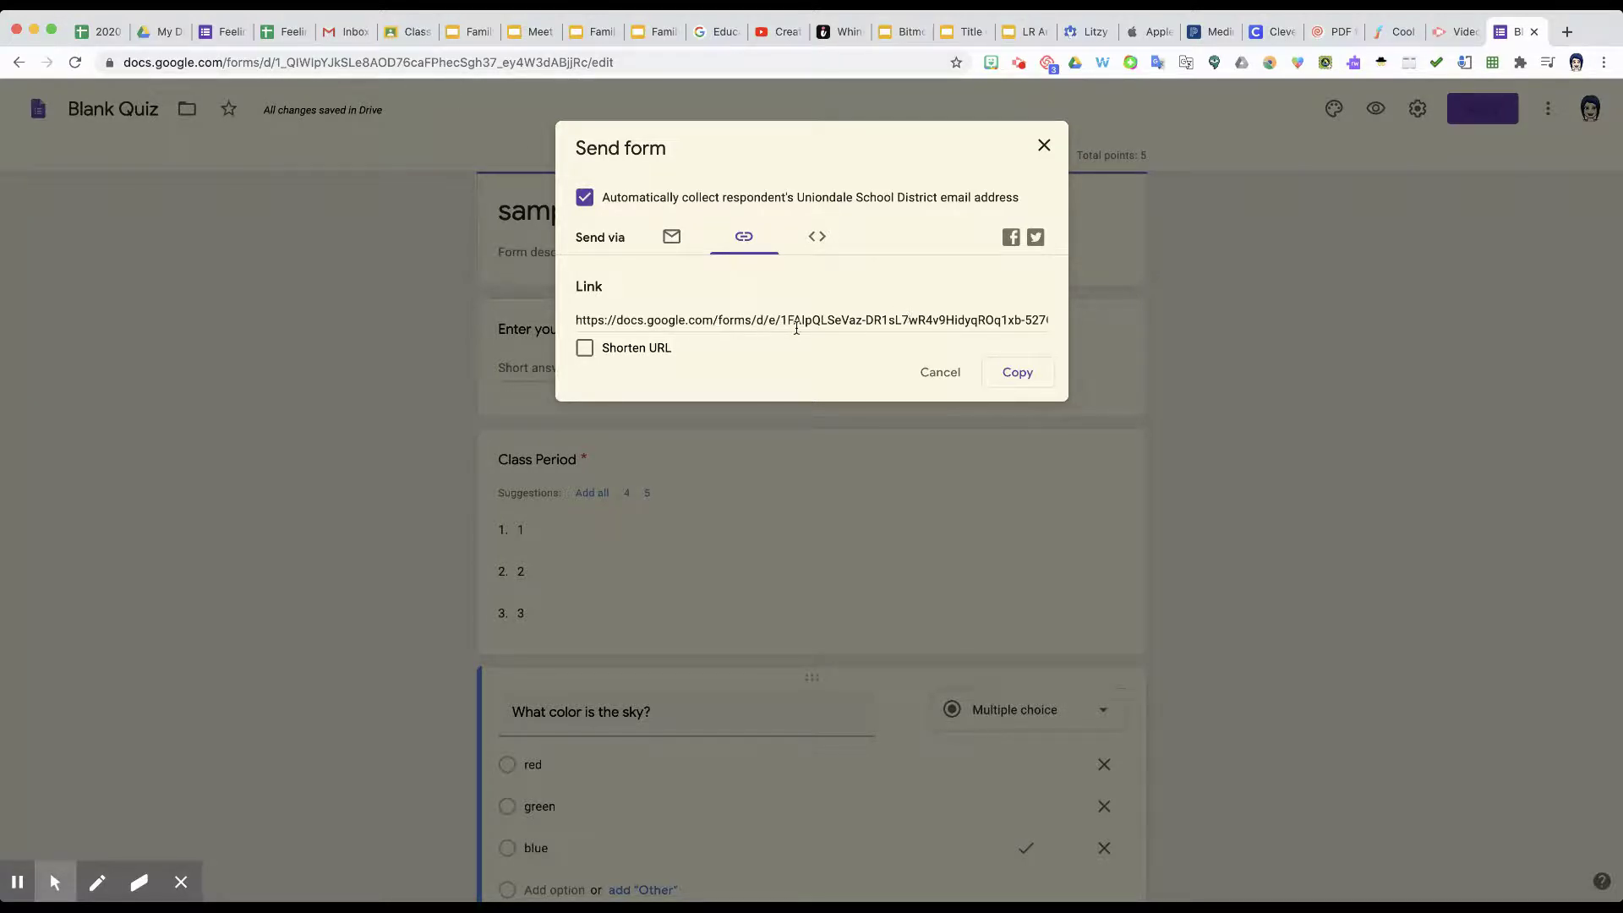
{"action": "left_click", "coordinate": [585, 350]}
{"action": "left_click", "coordinate": [1021, 374]}
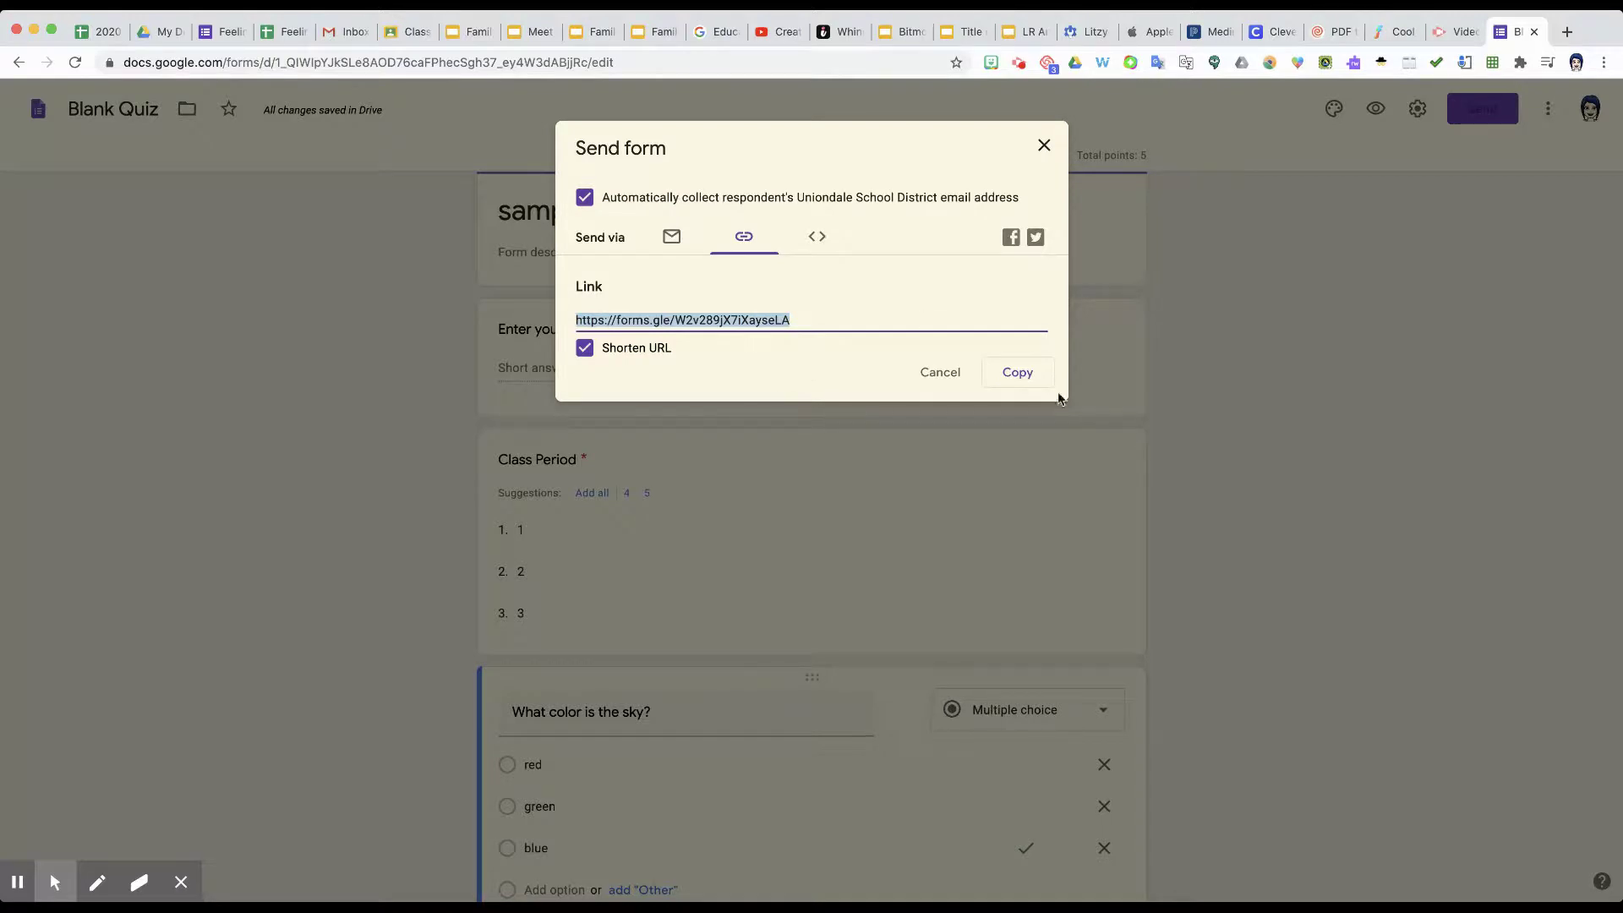
{"action": "left_click", "coordinate": [1044, 146]}
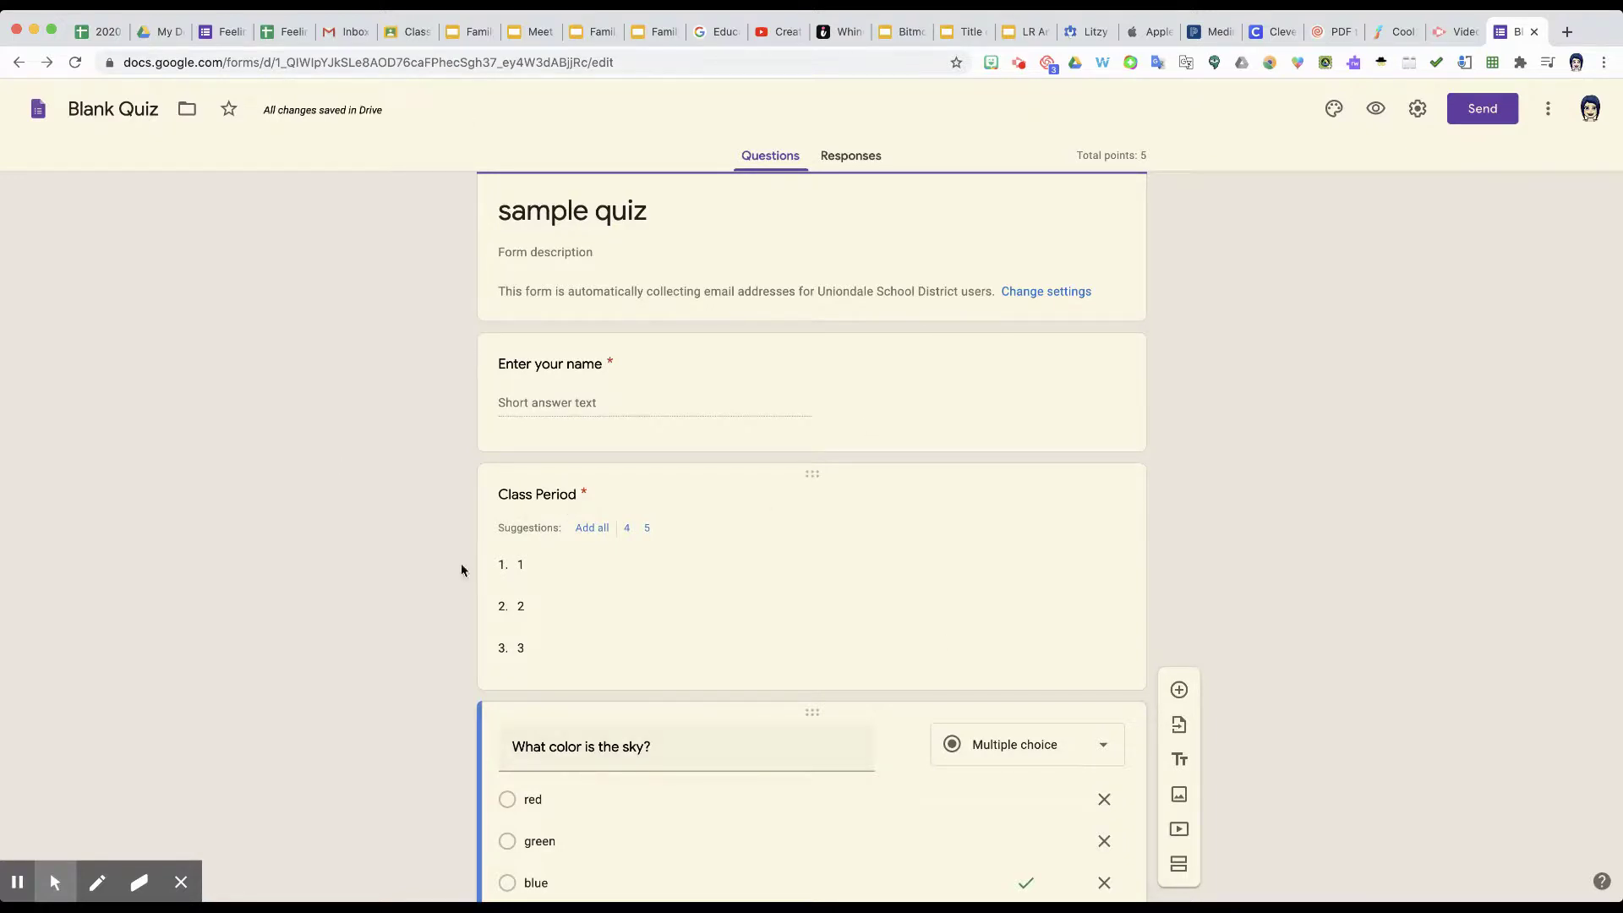
{"action": "scroll", "coordinate": [685, 550], "scroll_direction": "down", "scroll_amount": 4}
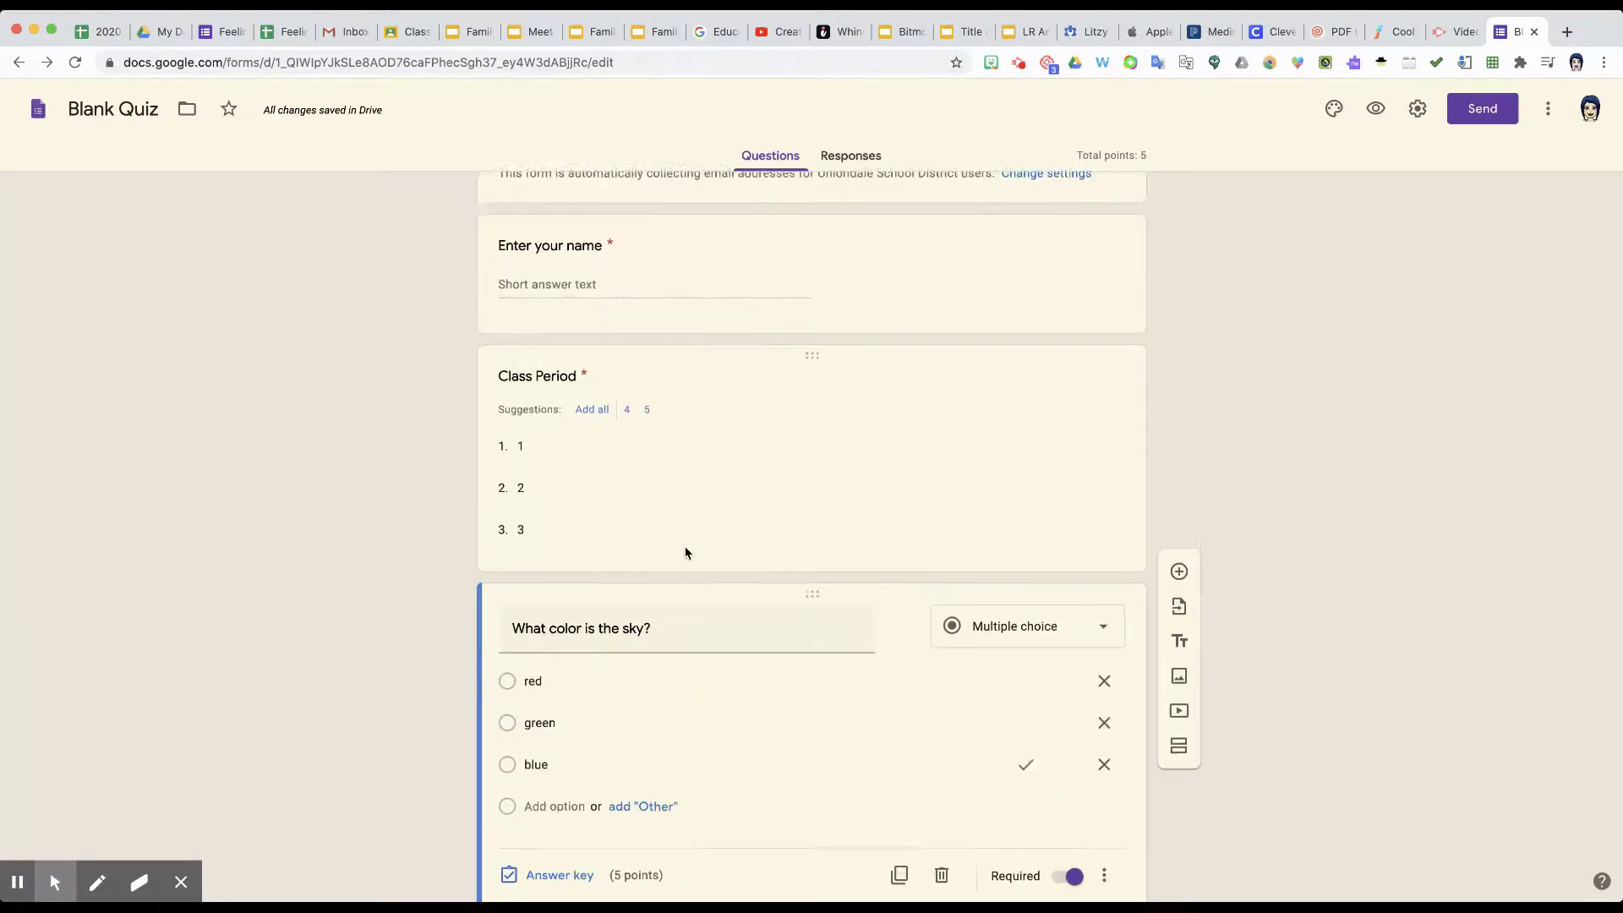